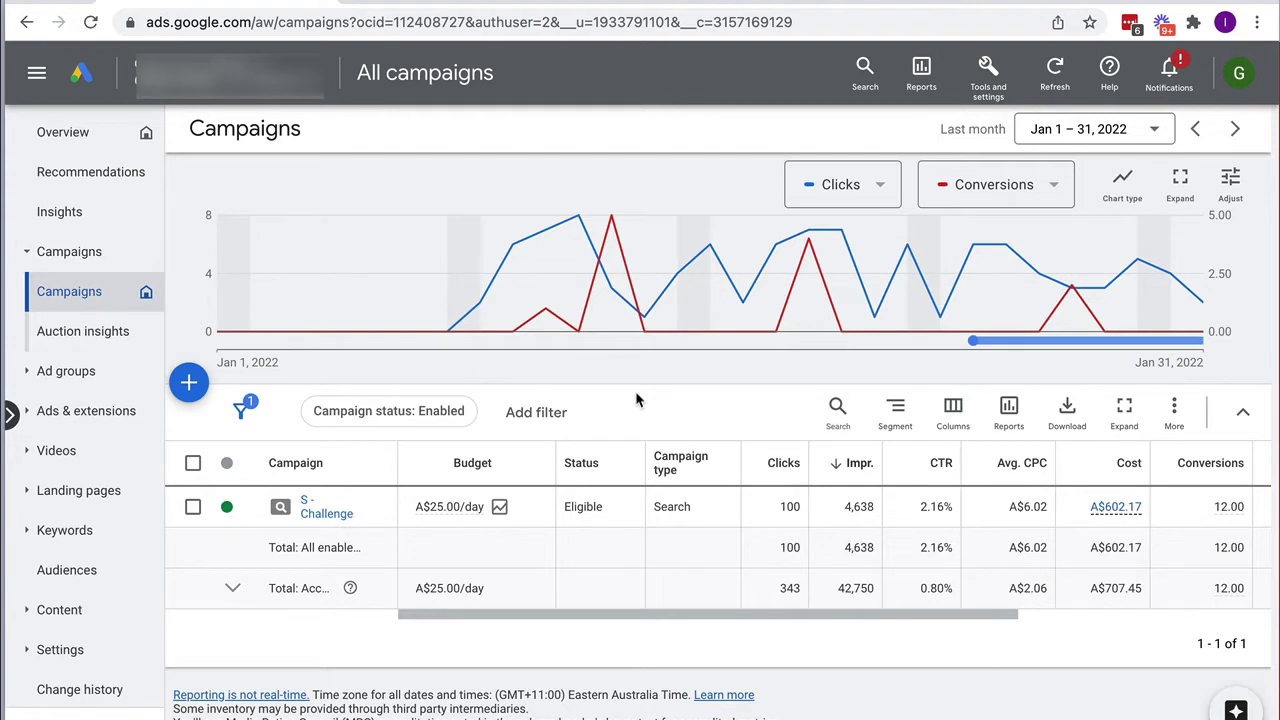
# Start a new campaign and choose Sales as its objective
pyautogui.click(185, 386)
pyautogui.click(280, 402)
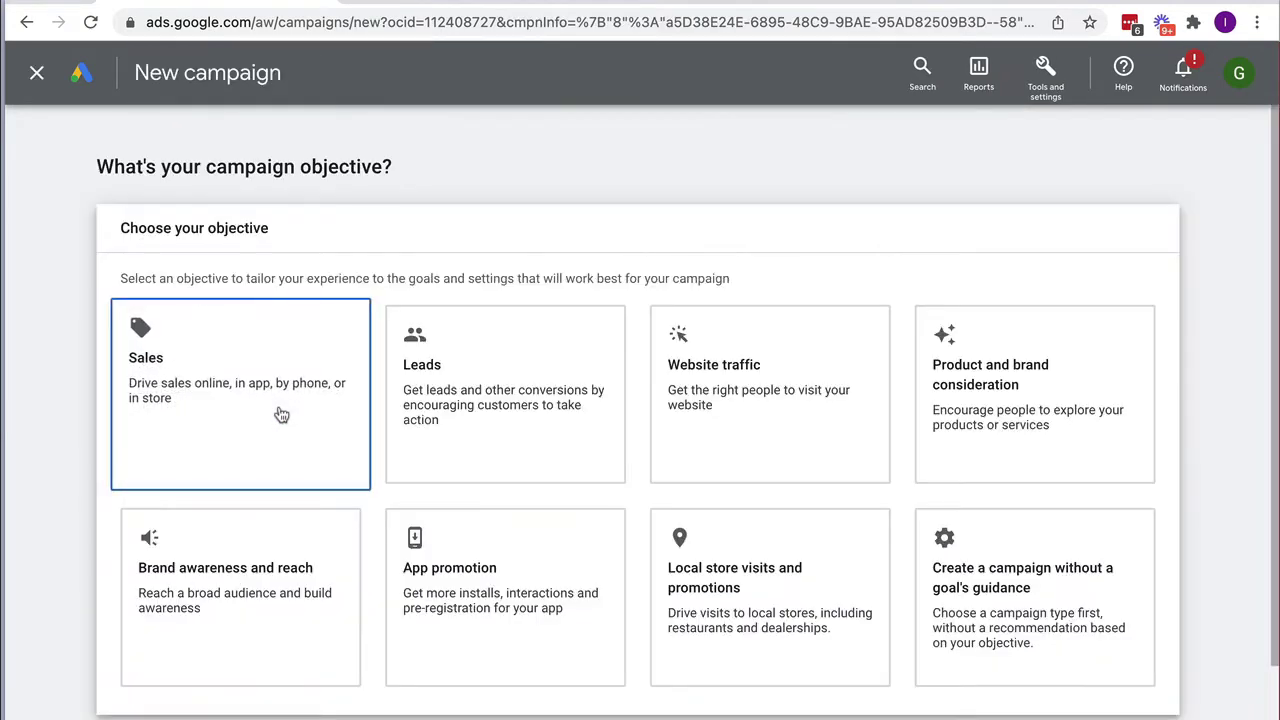
pyautogui.scroll(-2, 1214, 477)
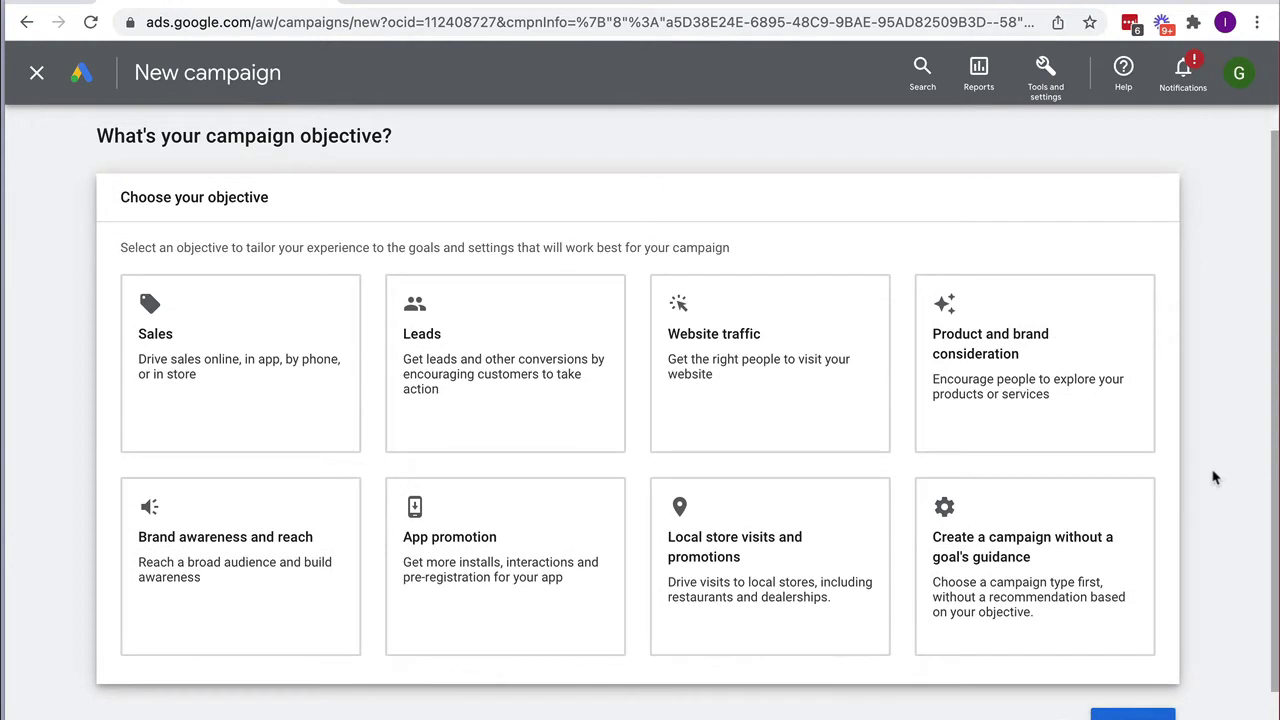
pyautogui.click(207, 392)
pyautogui.click(208, 368)
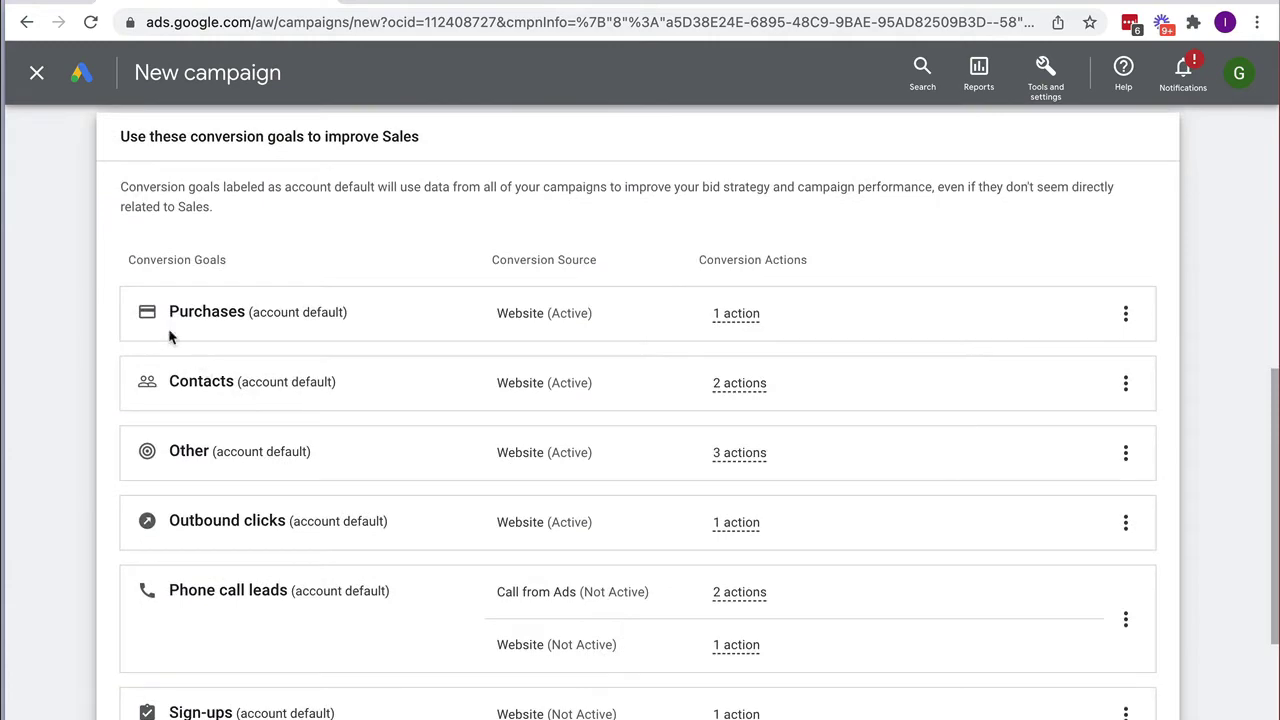
# View the 14-Day Retargeting Challenge landing page and return to the campaign setup
pyautogui.click(446, 5)
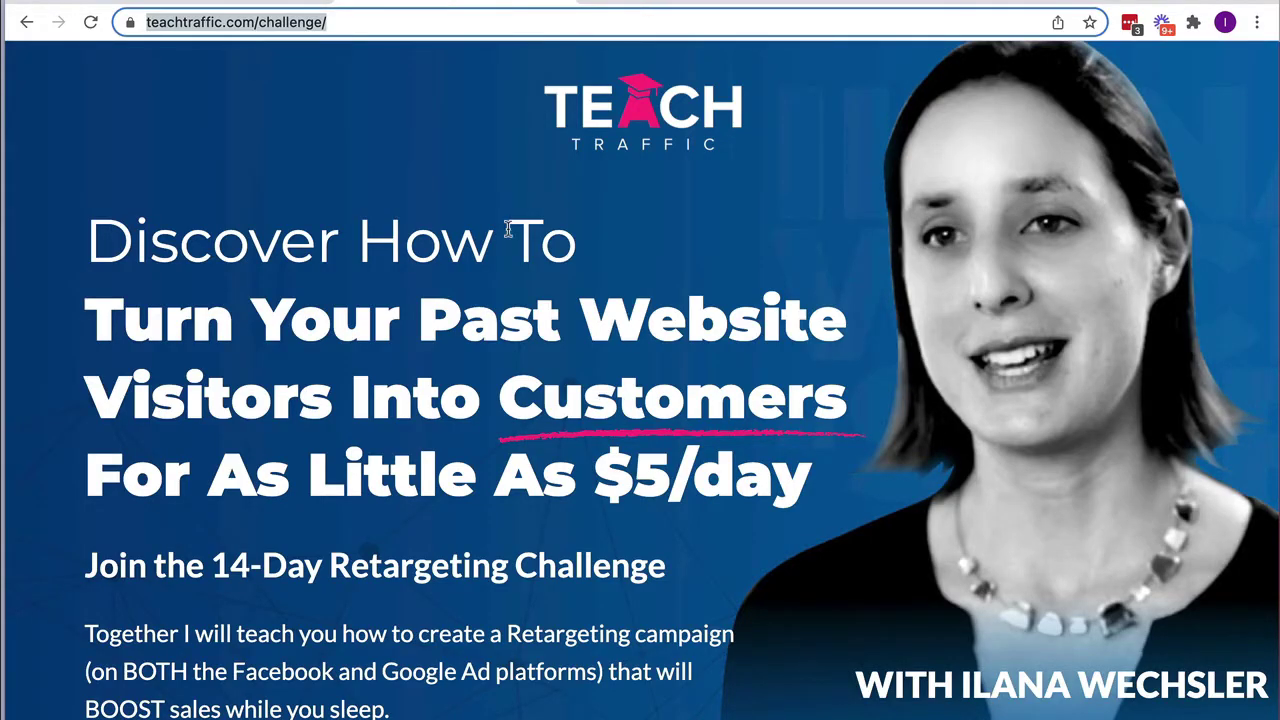
pyautogui.click(216, 5)
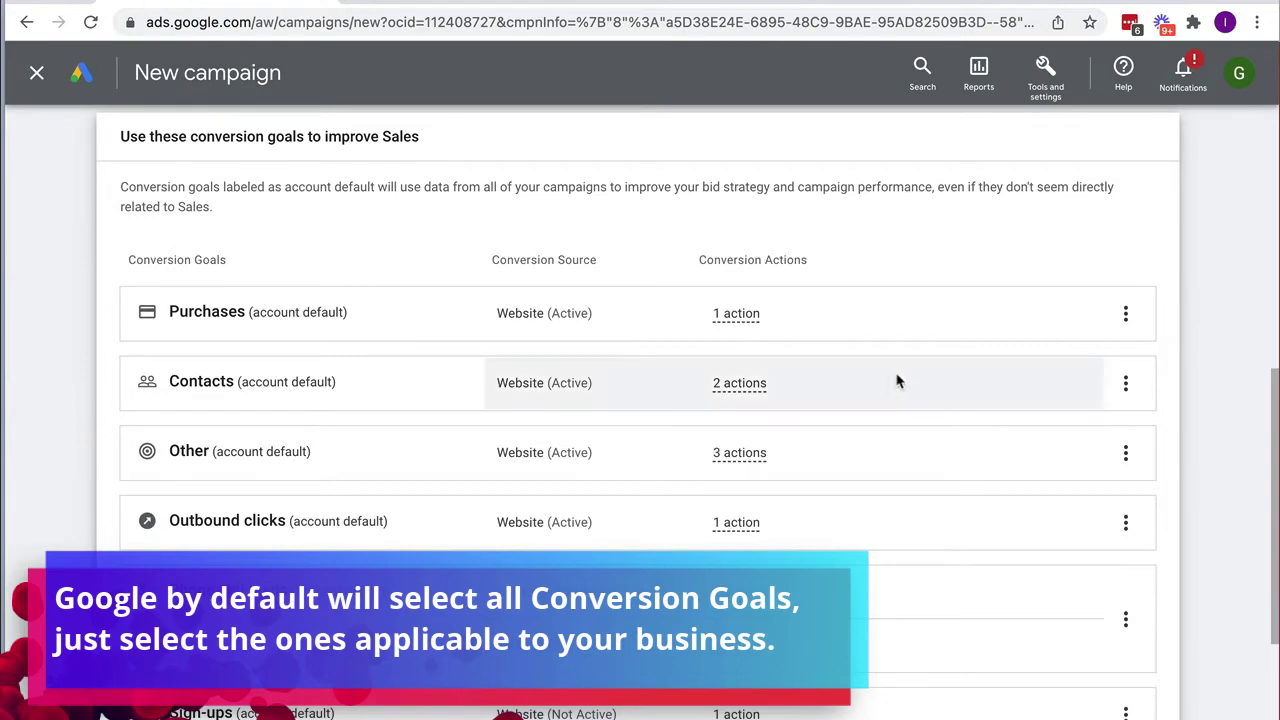
# Remove the Contacts and Other conversion goals from the campaign
pyautogui.click(1125, 383)
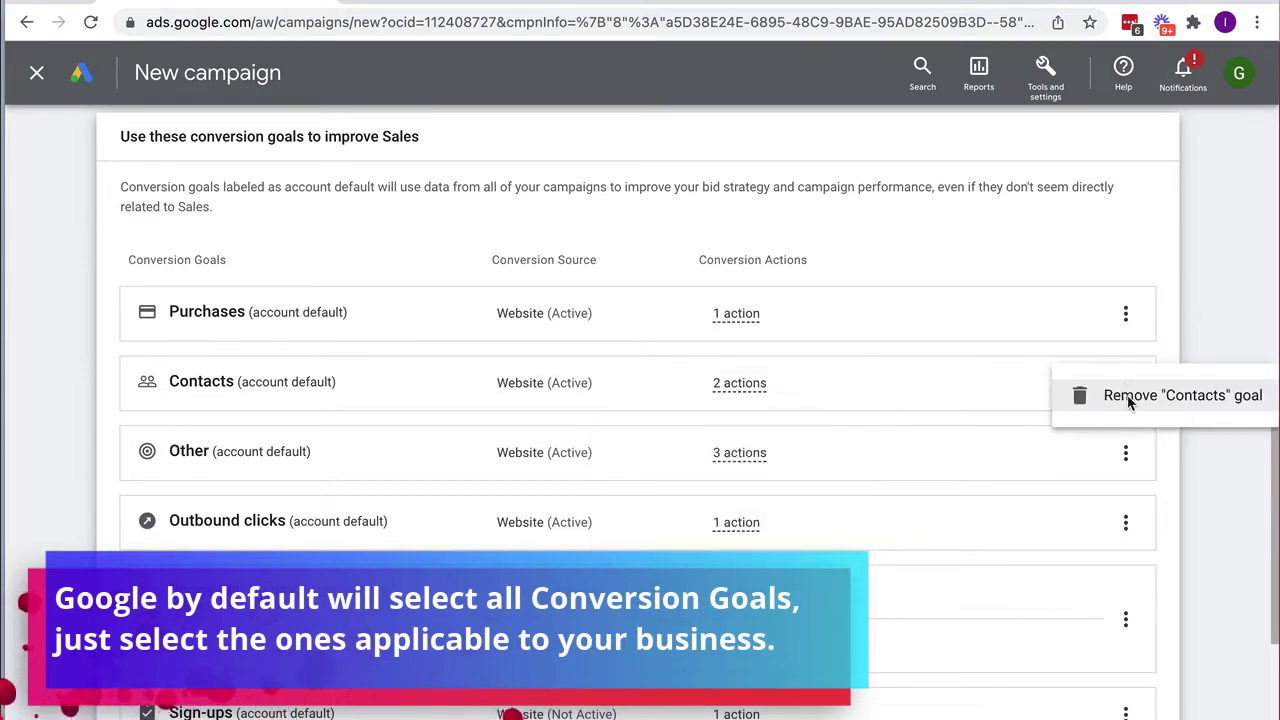
pyautogui.click(1130, 395)
pyautogui.click(834, 466)
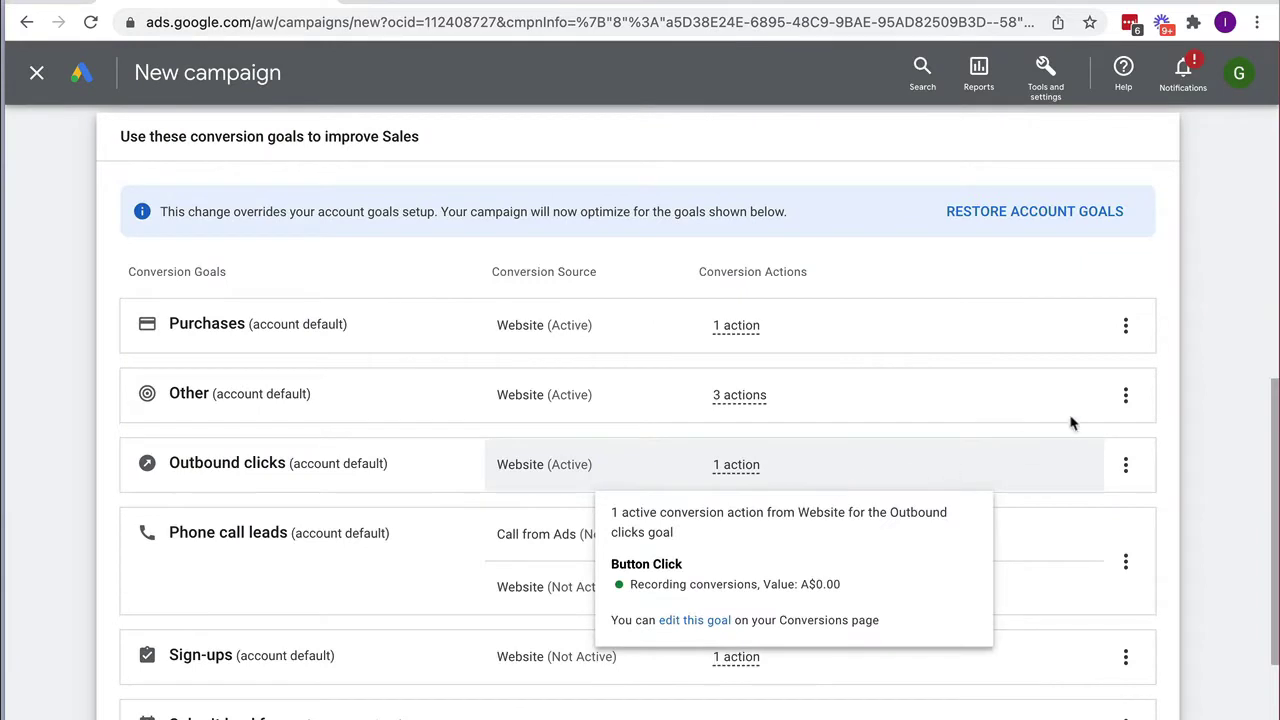
pyautogui.click(1126, 396)
pyautogui.click(1155, 426)
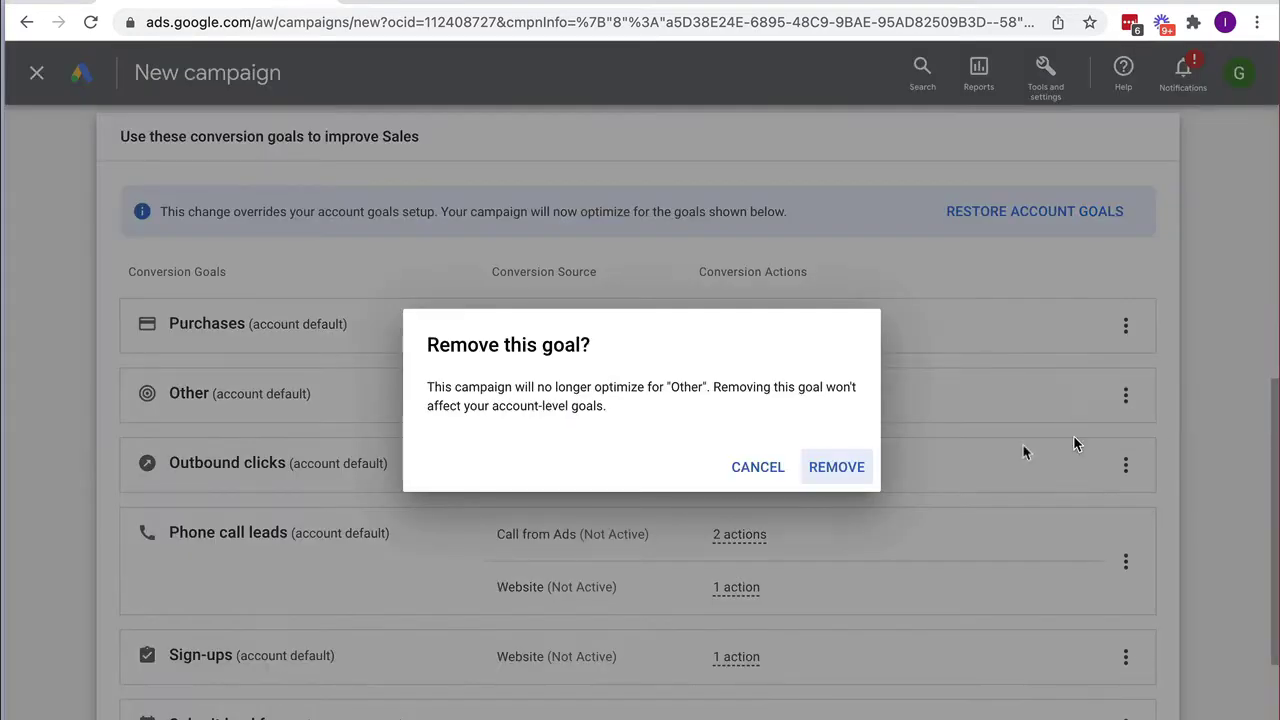
pyautogui.click(834, 468)
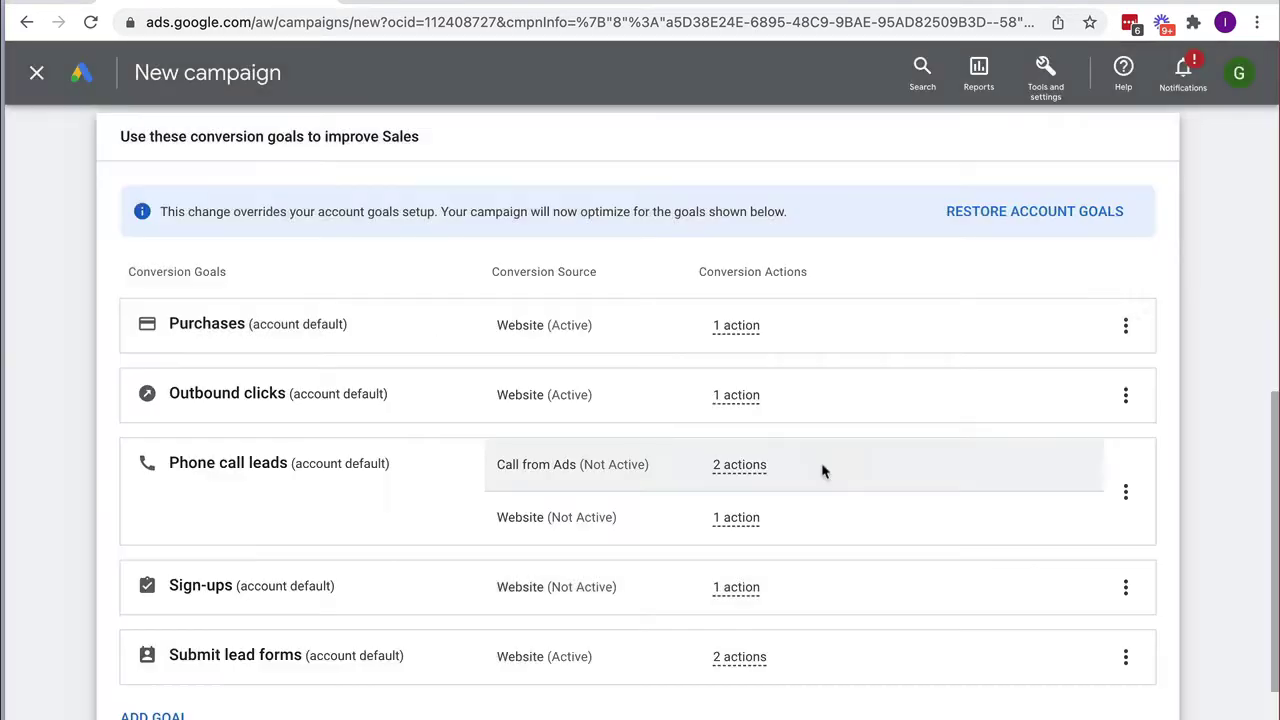
# Remove the Outbound clicks and Phone call leads goals from the campaign's conversion goals
pyautogui.click(1126, 396)
pyautogui.click(1140, 408)
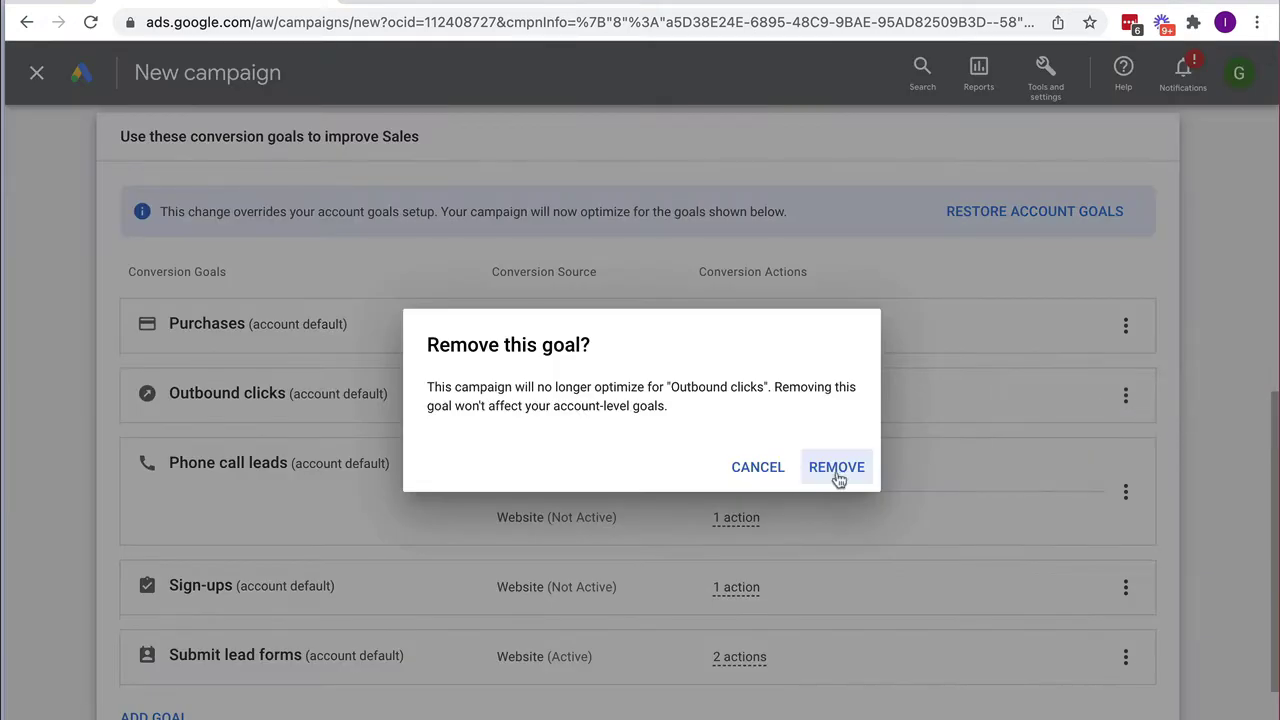
pyautogui.click(836, 470)
pyautogui.click(1125, 428)
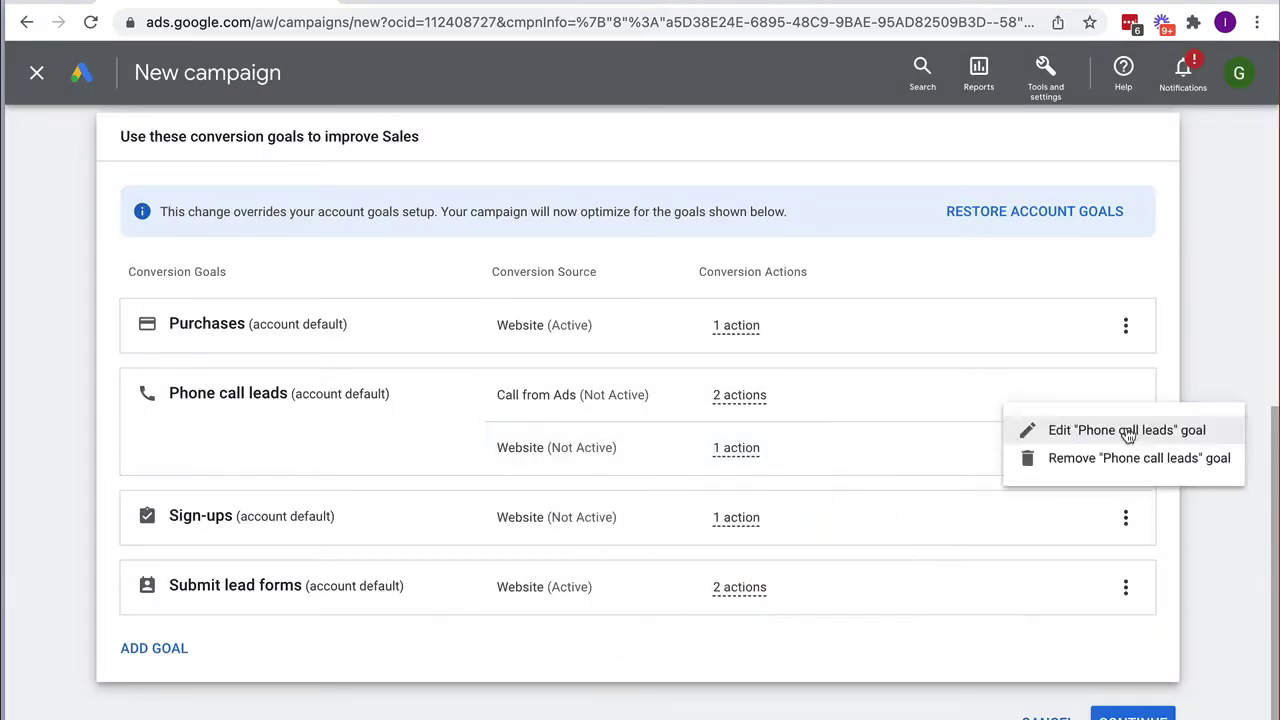
pyautogui.click(1138, 473)
pyautogui.click(836, 470)
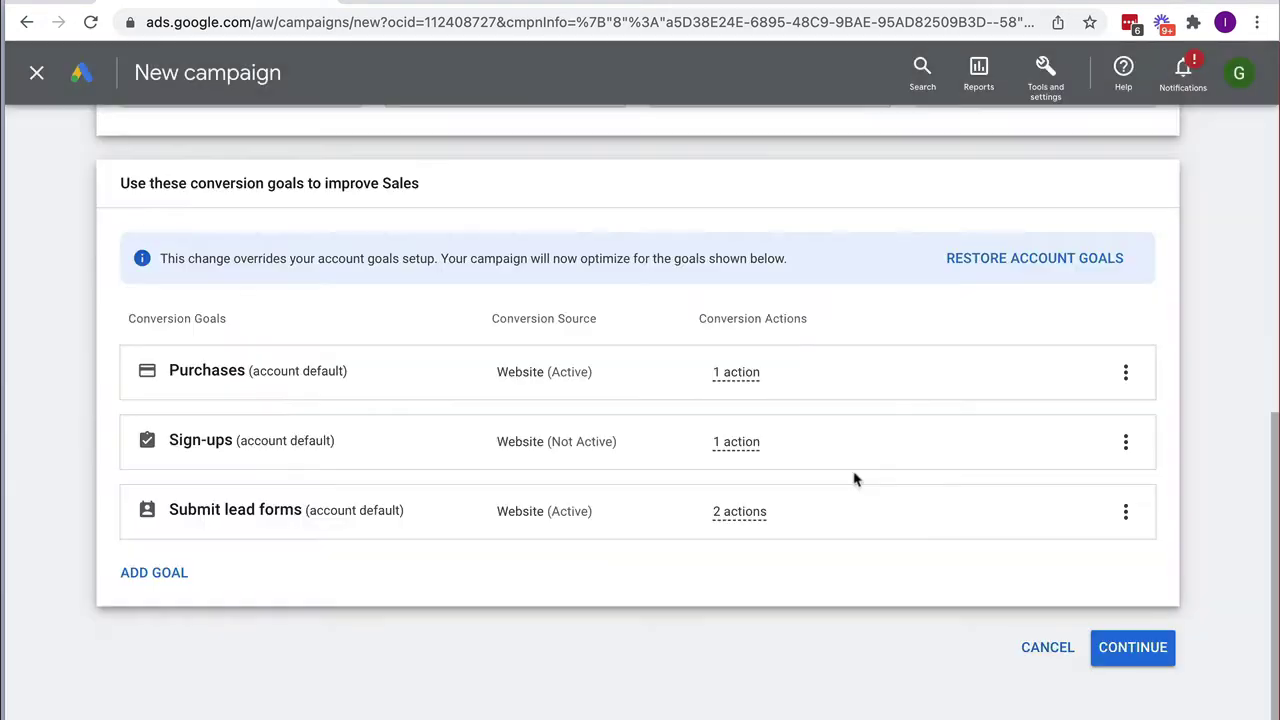
# Remove the Sign-ups and Submit lead forms goals so the campaign optimizes only for Purchases
pyautogui.click(1128, 445)
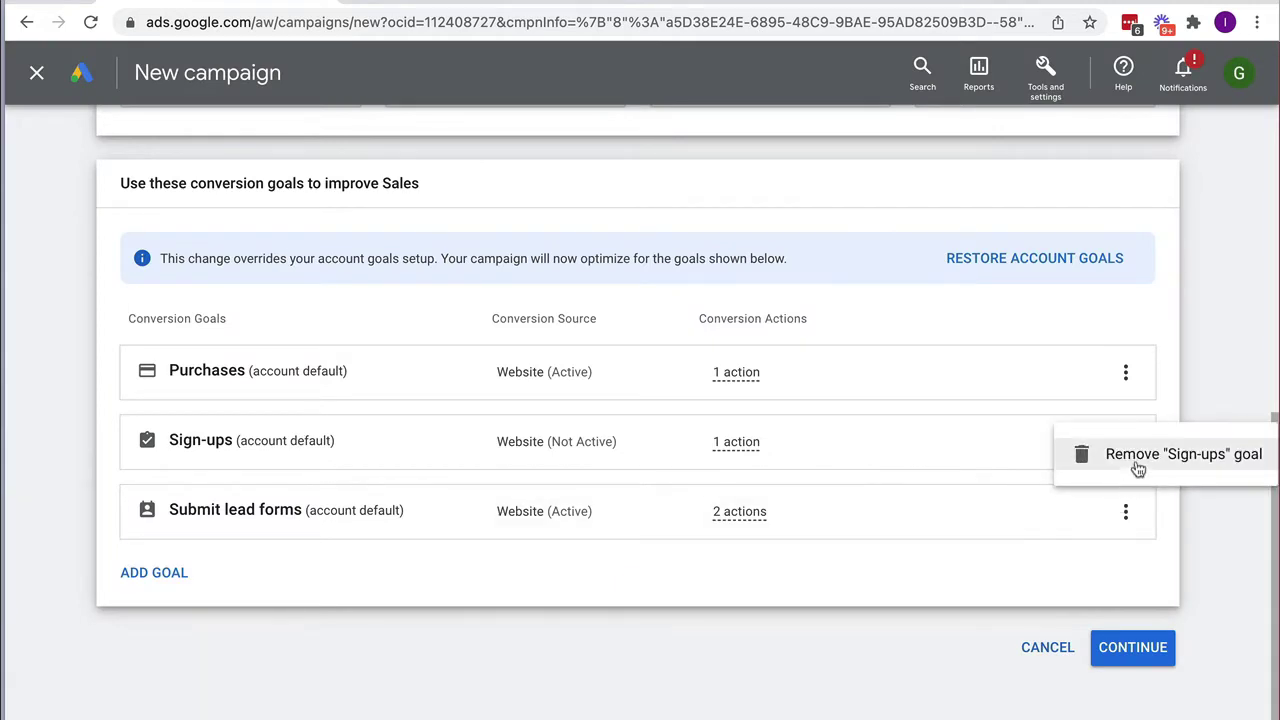
pyautogui.click(1137, 463)
pyautogui.click(826, 469)
pyautogui.click(1125, 512)
pyautogui.click(1120, 524)
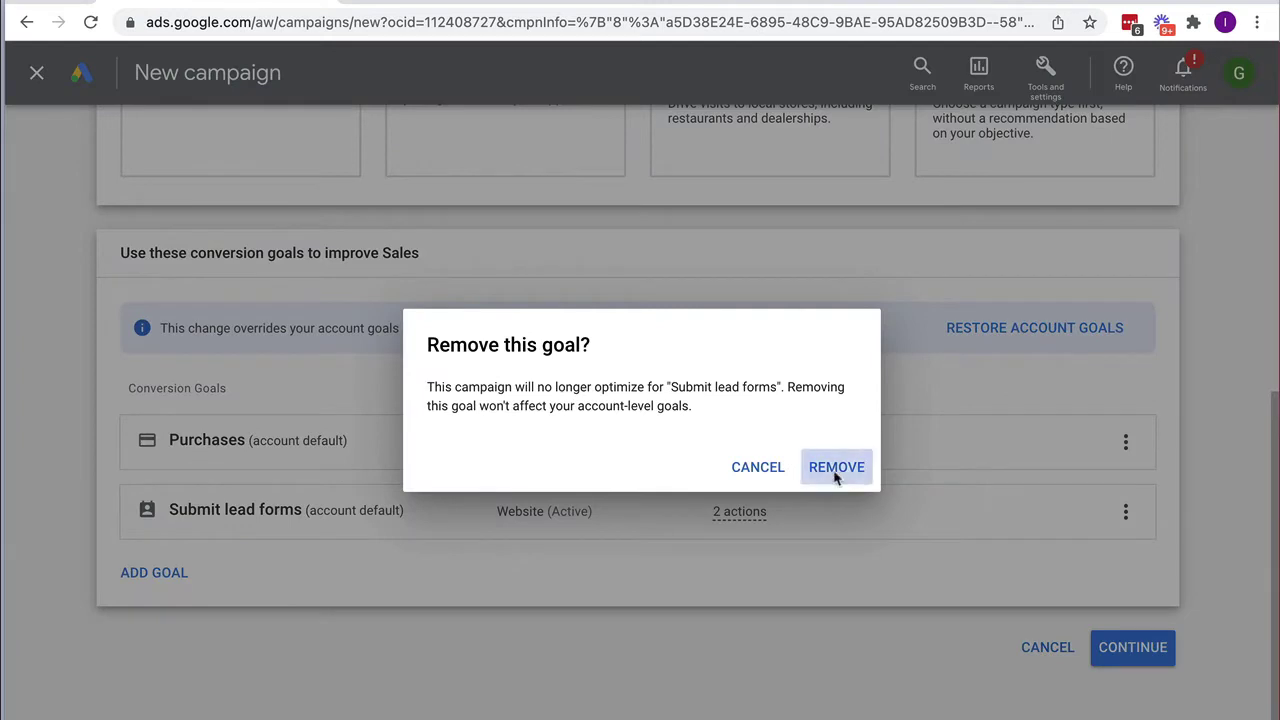
pyautogui.click(836, 470)
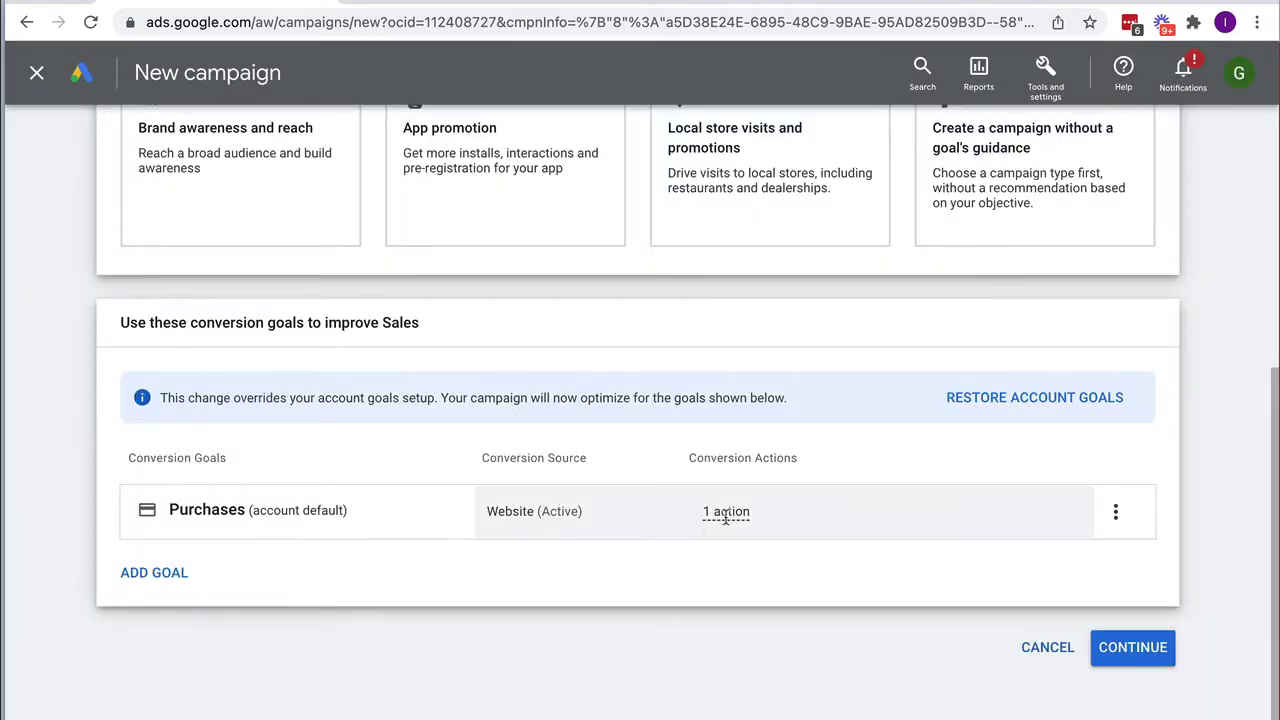
# Accept the Purchases conversion goal and choose Performance Max as the campaign type
pyautogui.moveTo(731, 515)
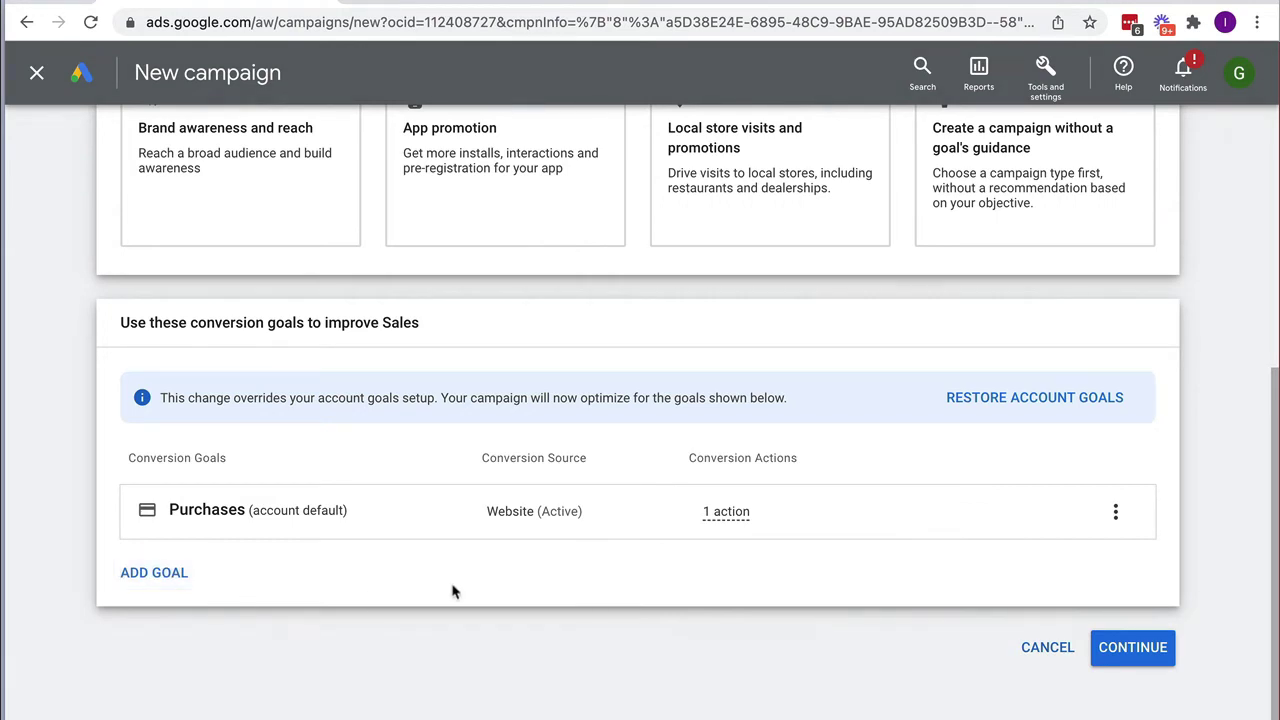
pyautogui.click(1155, 658)
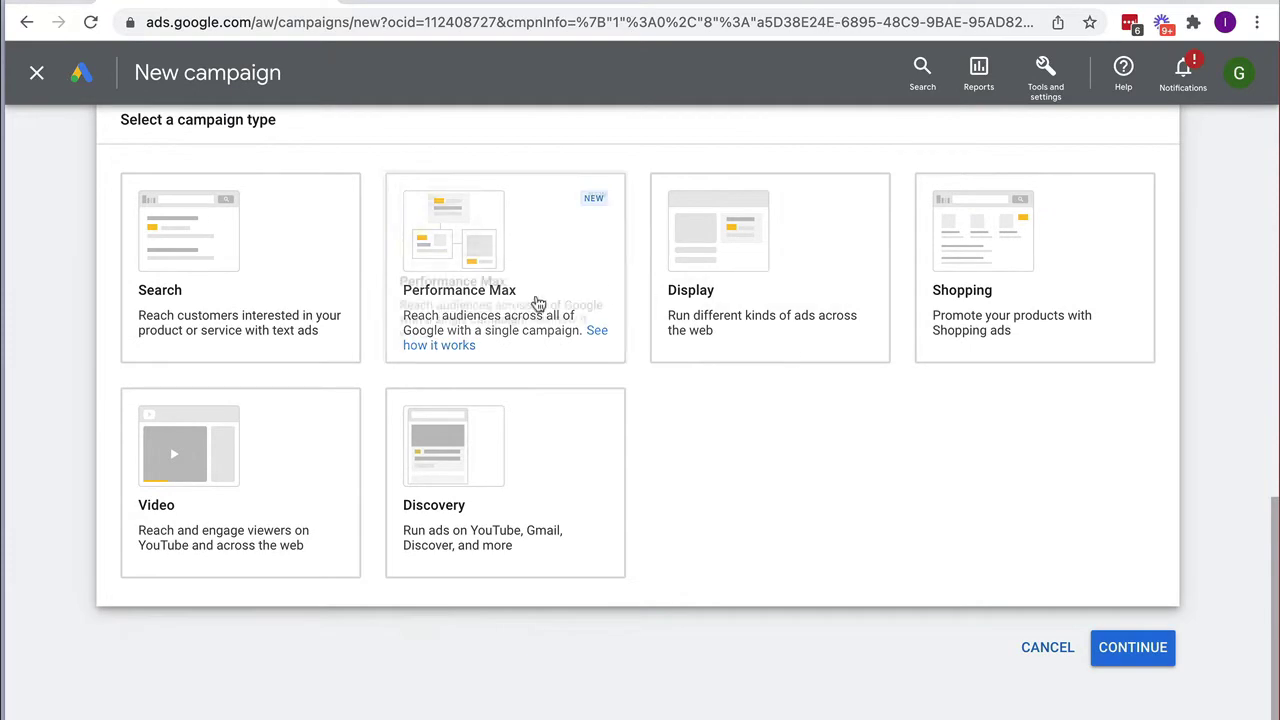
pyautogui.click(529, 305)
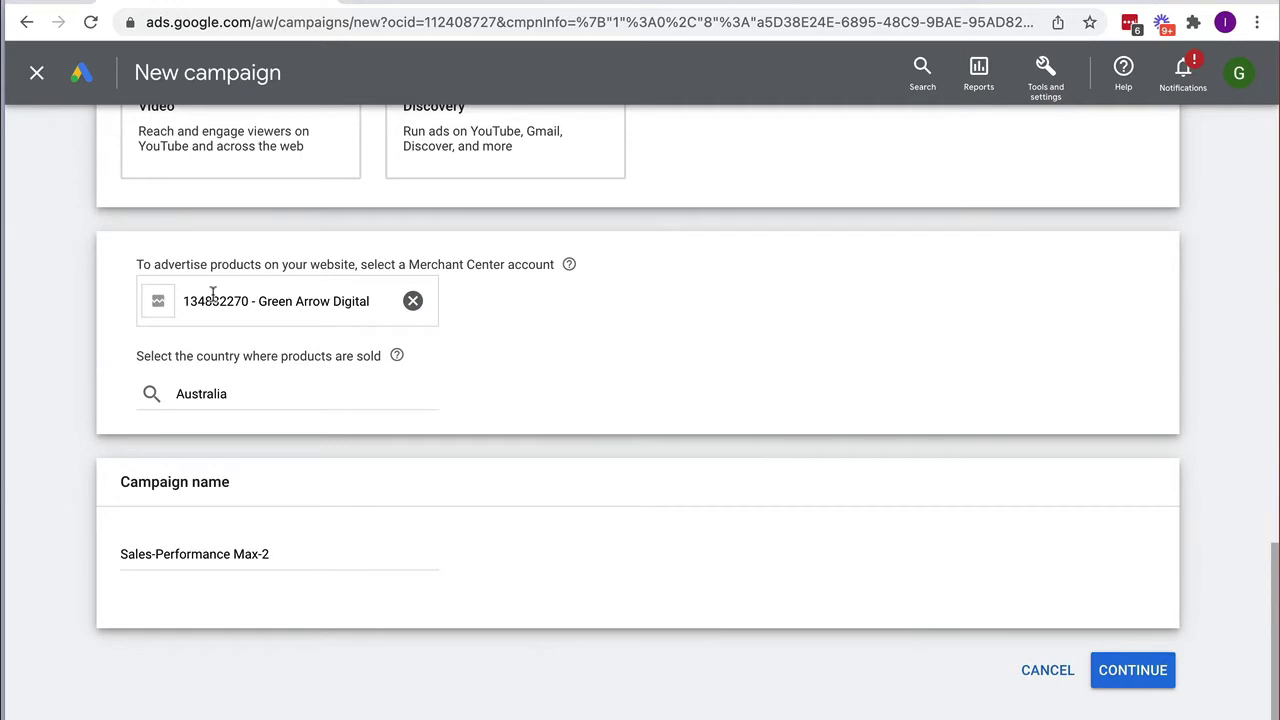
# Remove the linked Merchant Center account from the campaign and continue to the budget and bidding settings
pyautogui.click(412, 300)
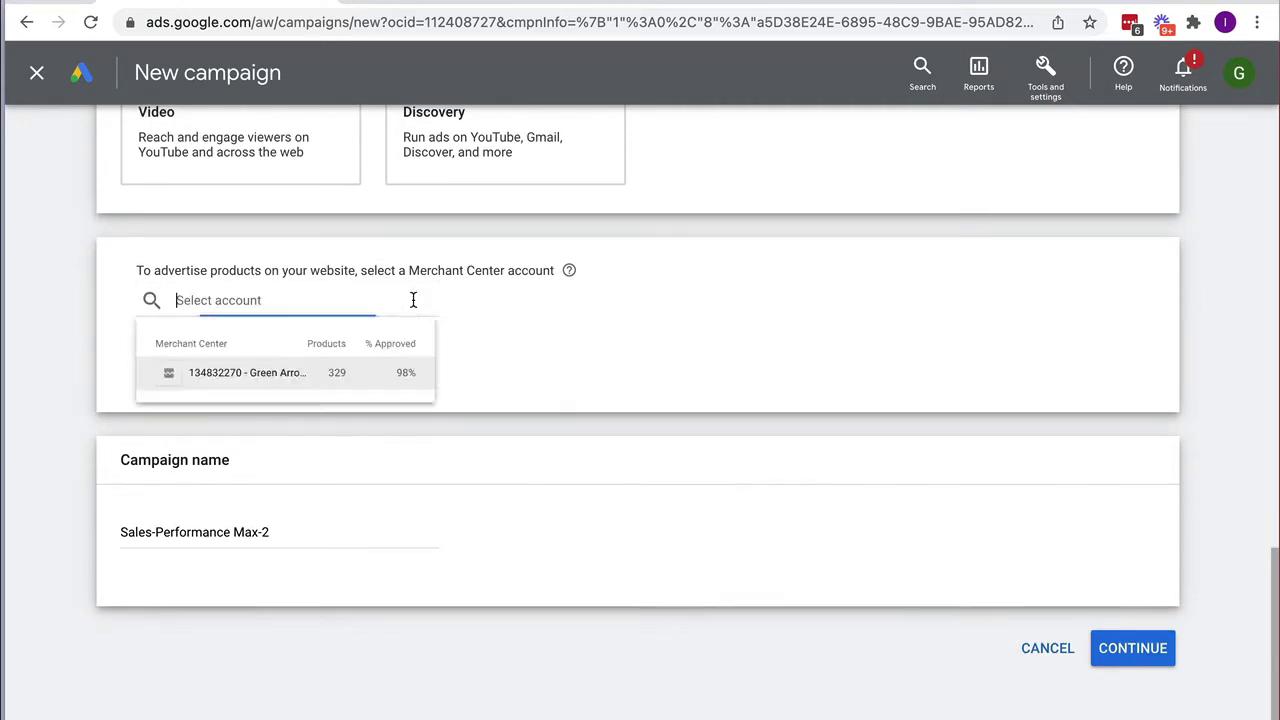
pyautogui.click(713, 327)
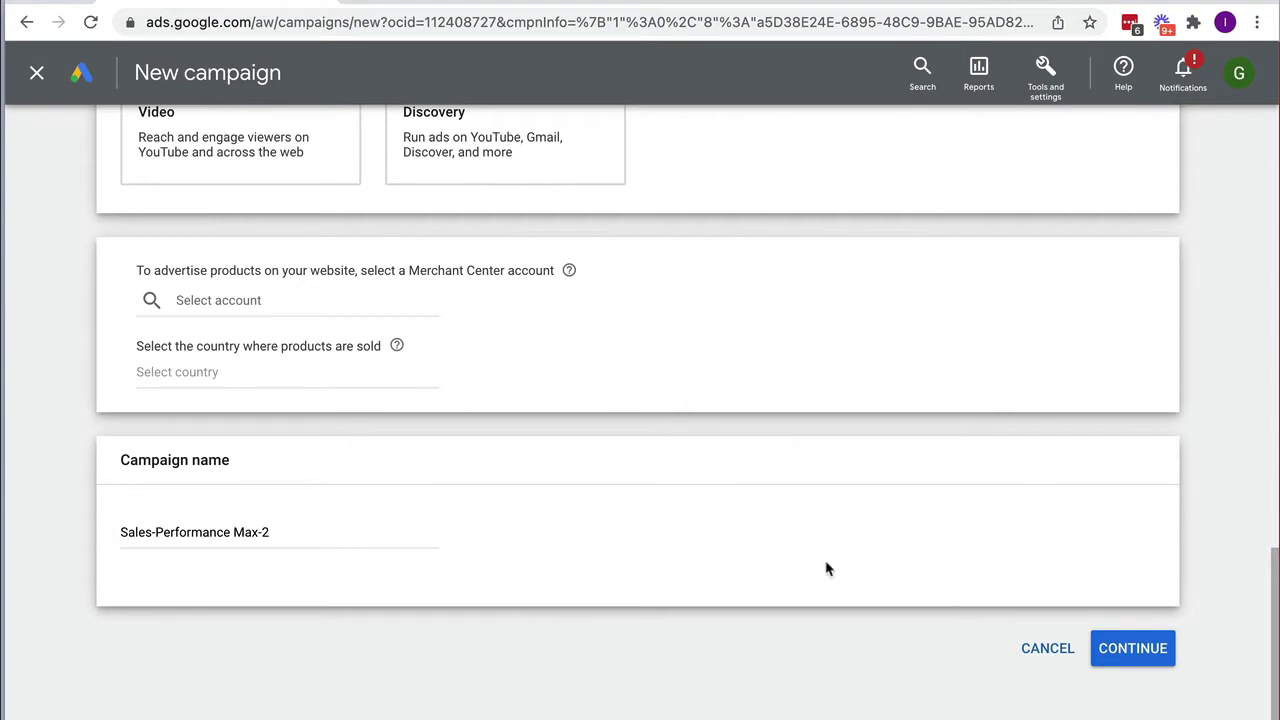
pyautogui.click(1130, 650)
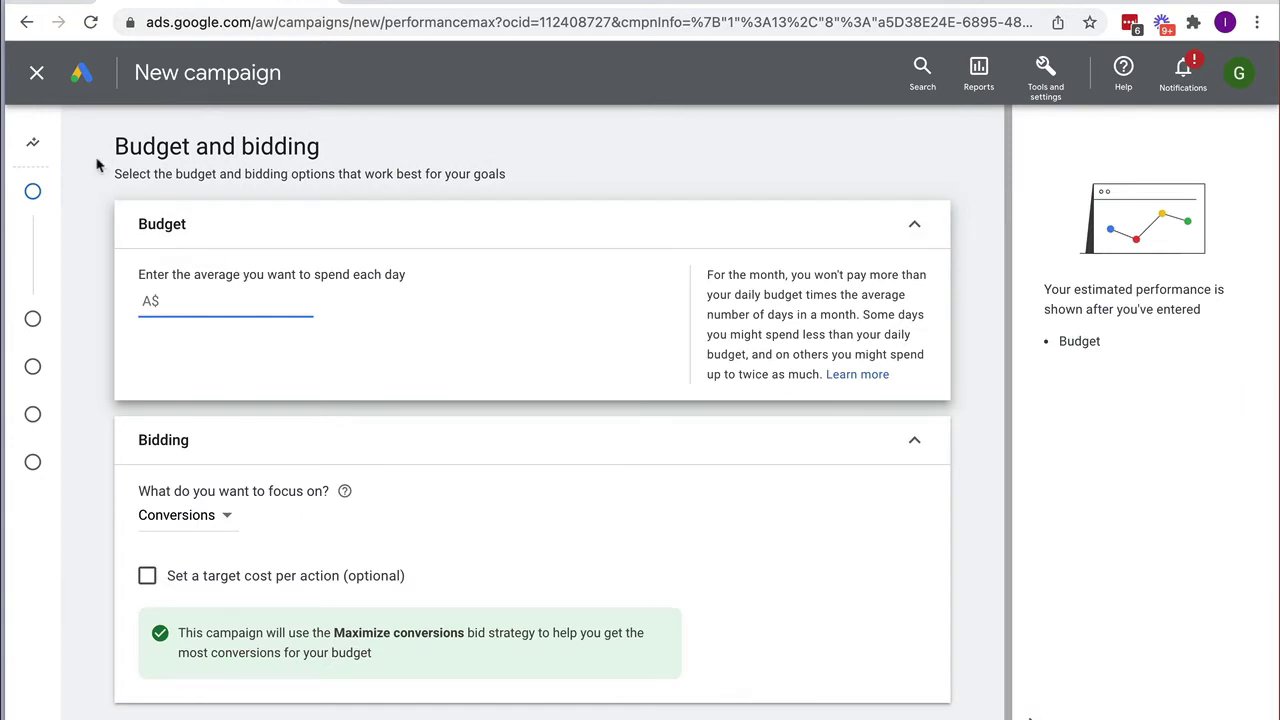
# Set the campaign's average daily budget to A$20
pyautogui.moveTo(36, 186)
pyautogui.write('20')
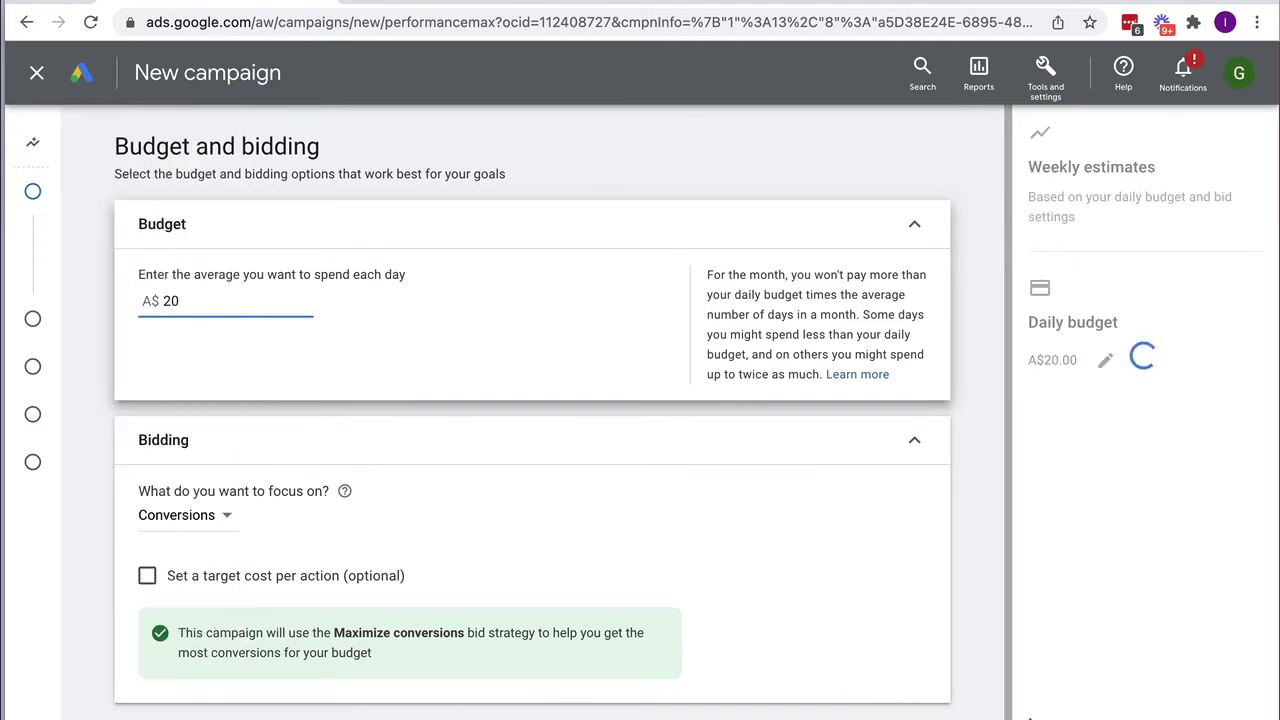
# Try Conversion value as the bidding focus, compare its bid strategy, and set the focus back to Conversions
pyautogui.scroll(-1, 366, 289)
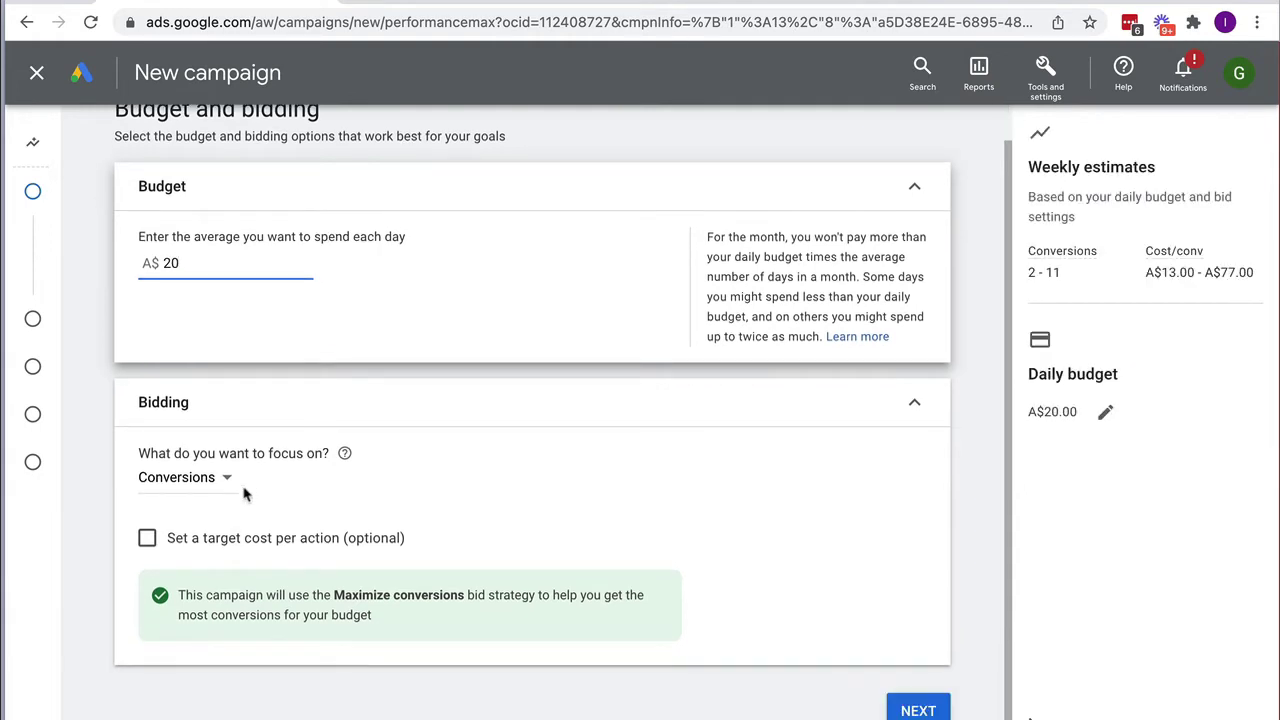
pyautogui.click(175, 484)
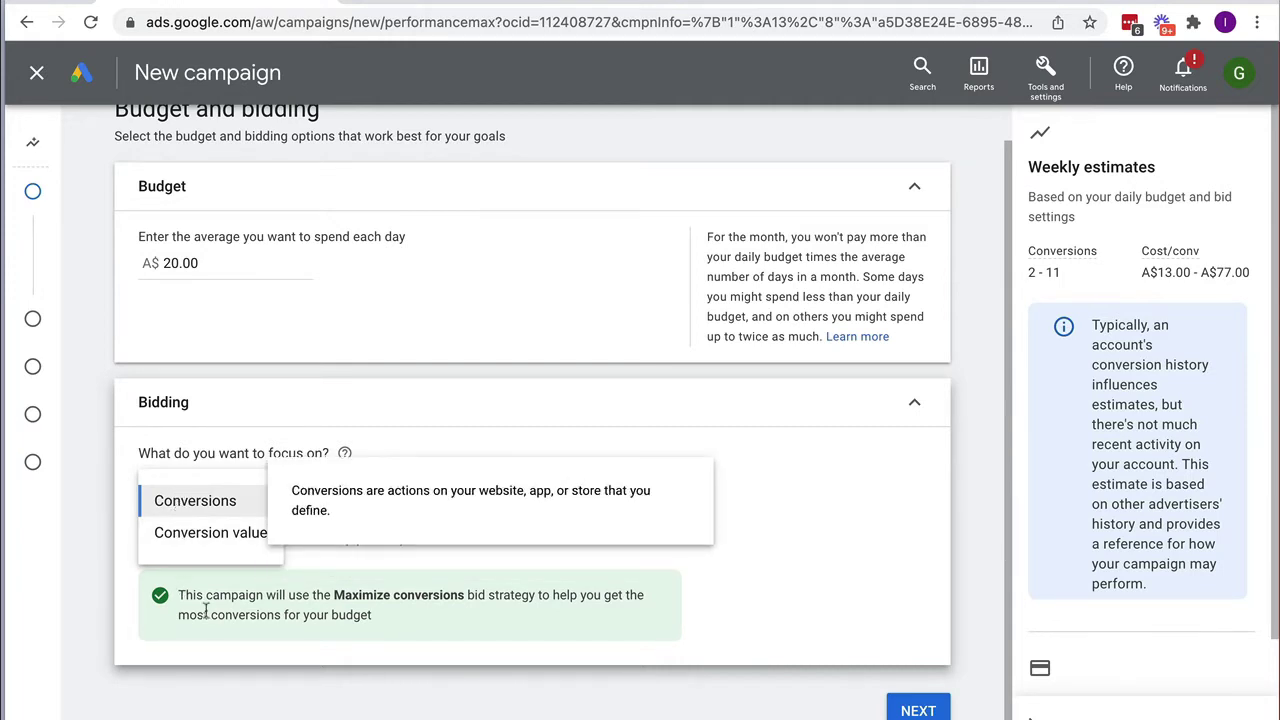
pyautogui.moveTo(333, 595); pyautogui.dragTo(487, 595)
pyautogui.click(486, 595)
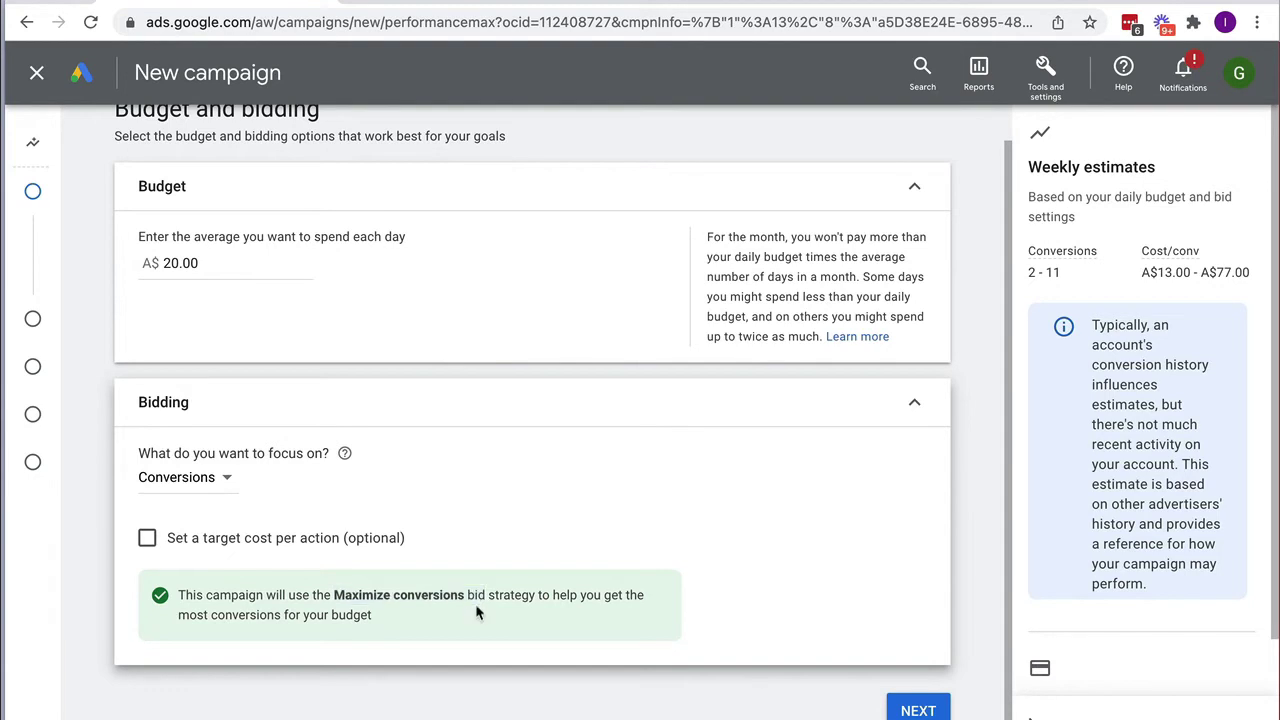
pyautogui.click(214, 492)
pyautogui.click(211, 534)
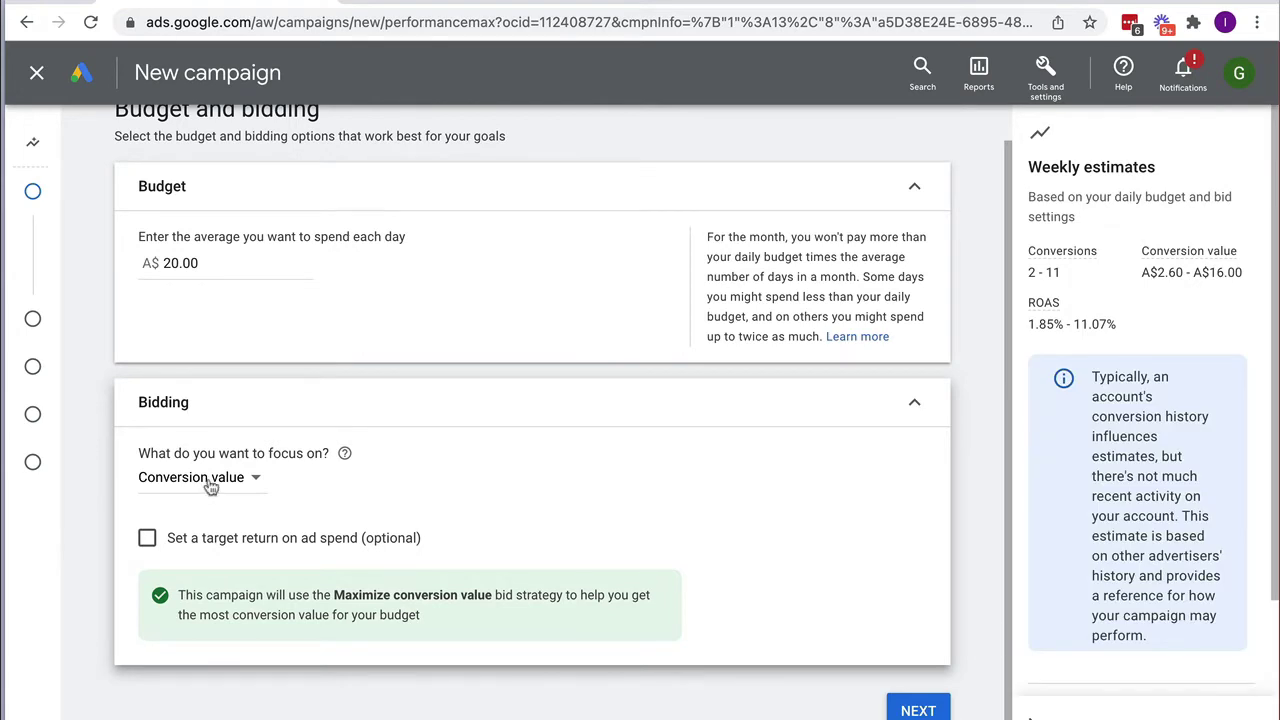
pyautogui.click(211, 486)
pyautogui.click(212, 506)
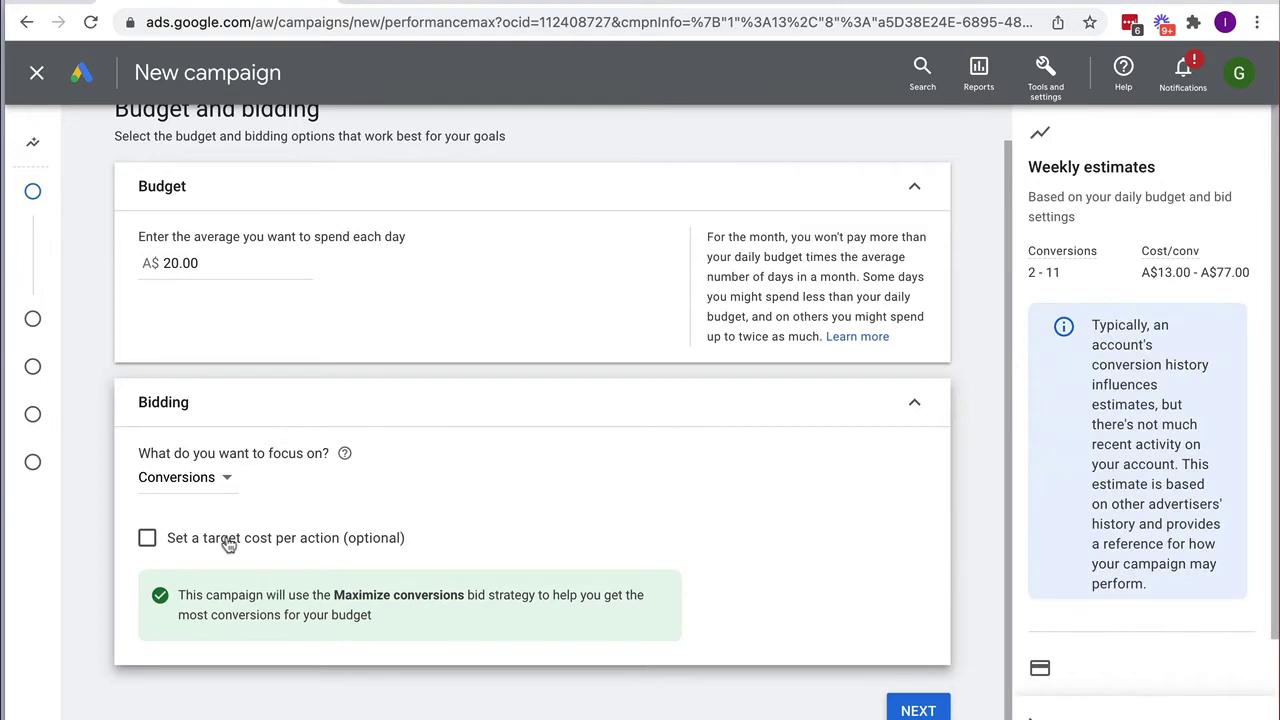
# Enable the optional target cost per action, inspect its Target CPA amount, and turn the option off again
pyautogui.click(147, 540)
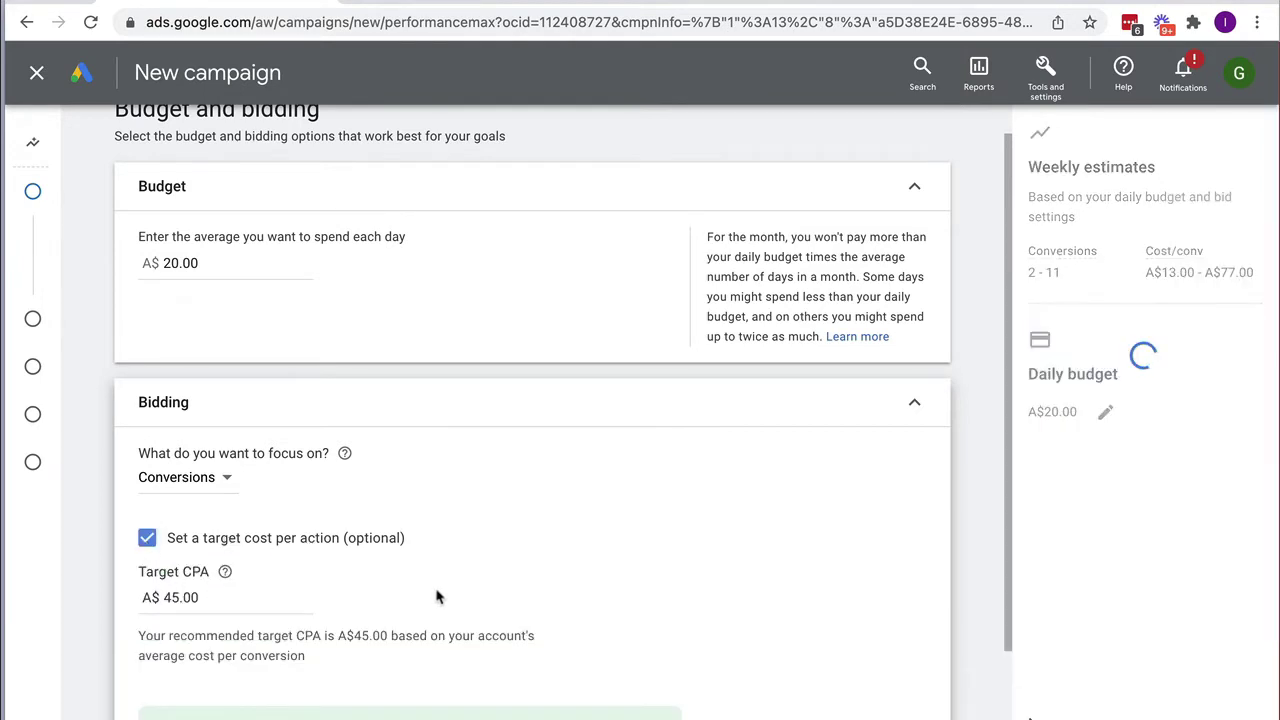
pyautogui.scroll(-3, 436, 596)
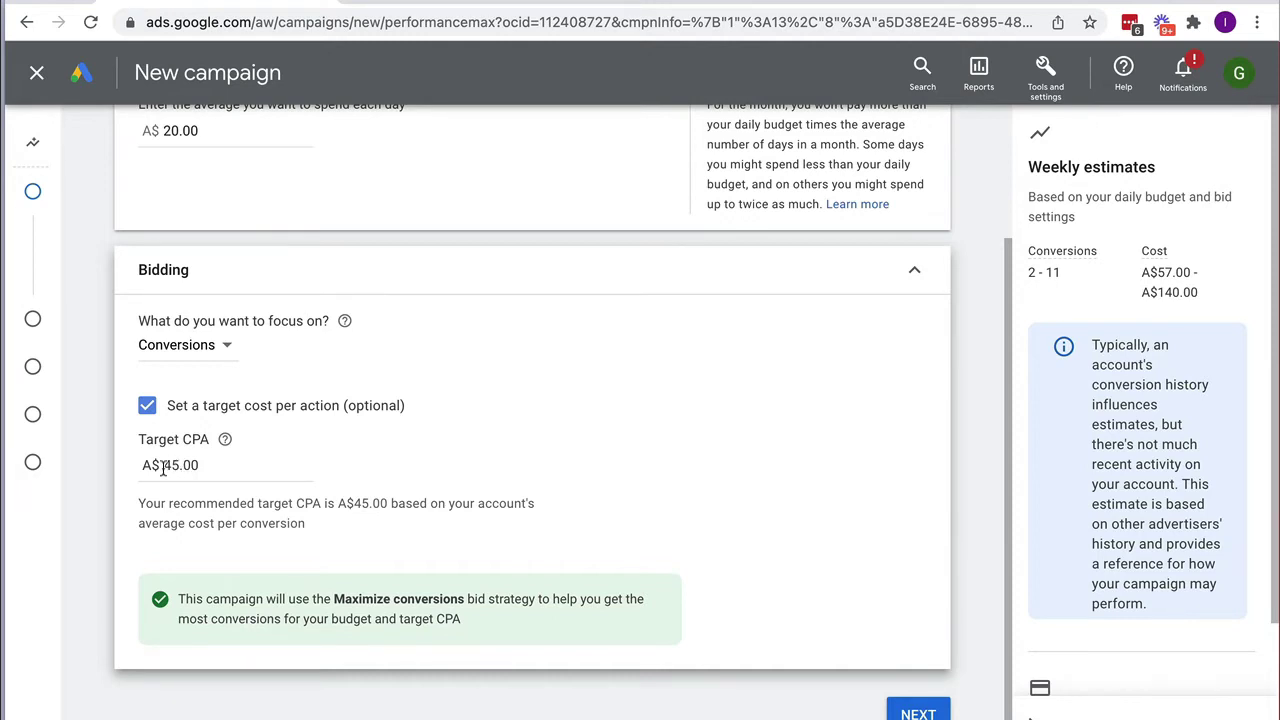
pyautogui.moveTo(196, 467); pyautogui.dragTo(160, 466)
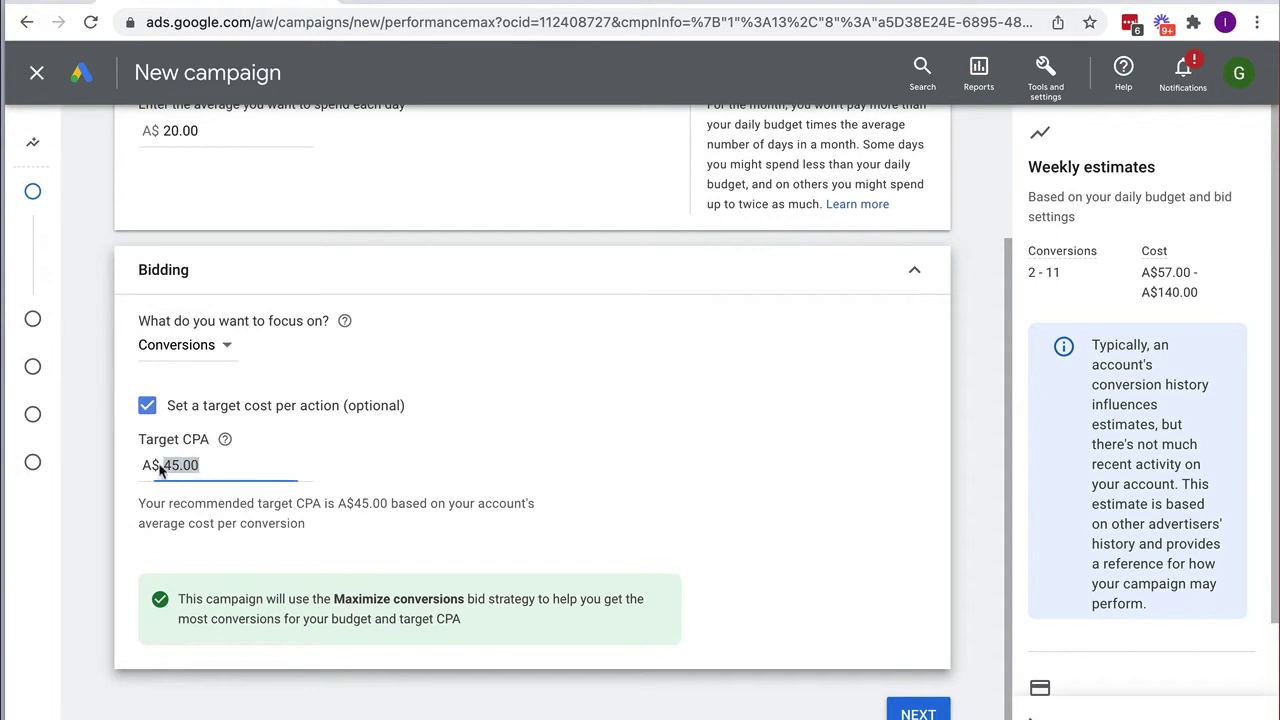
pyautogui.click(186, 466)
pyautogui.scroll(1, 175, 490)
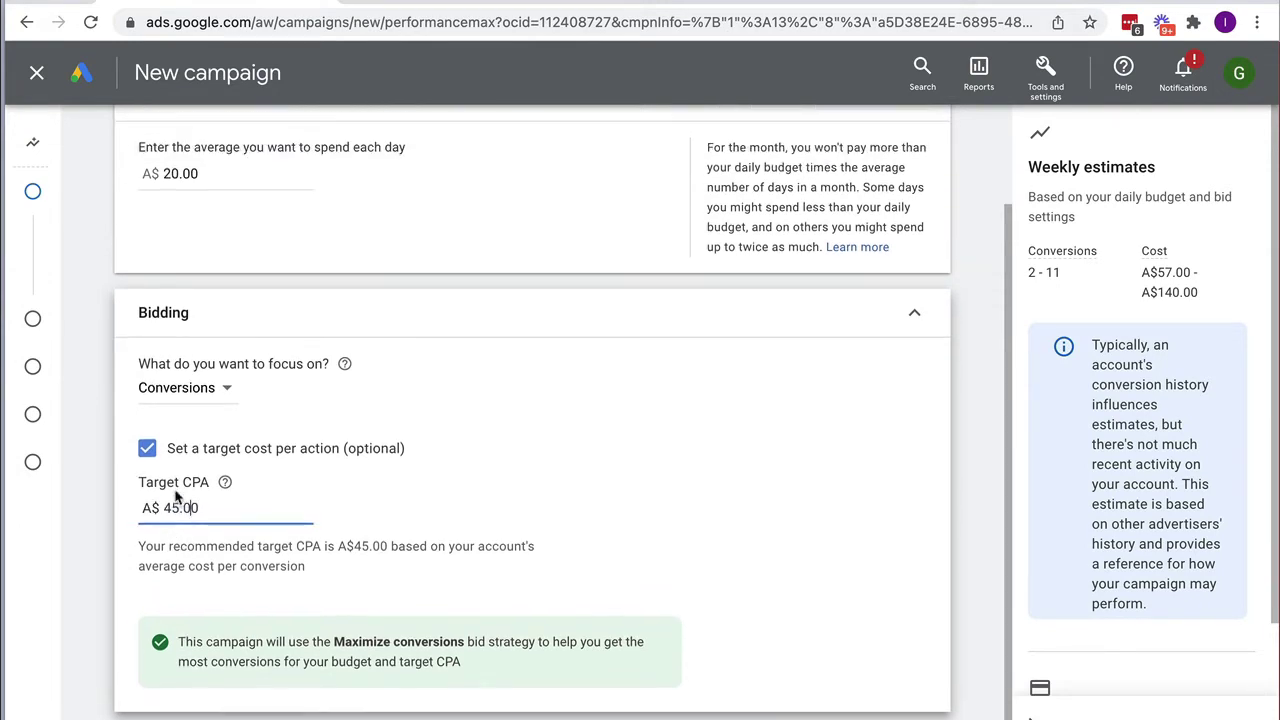
pyautogui.click(147, 450)
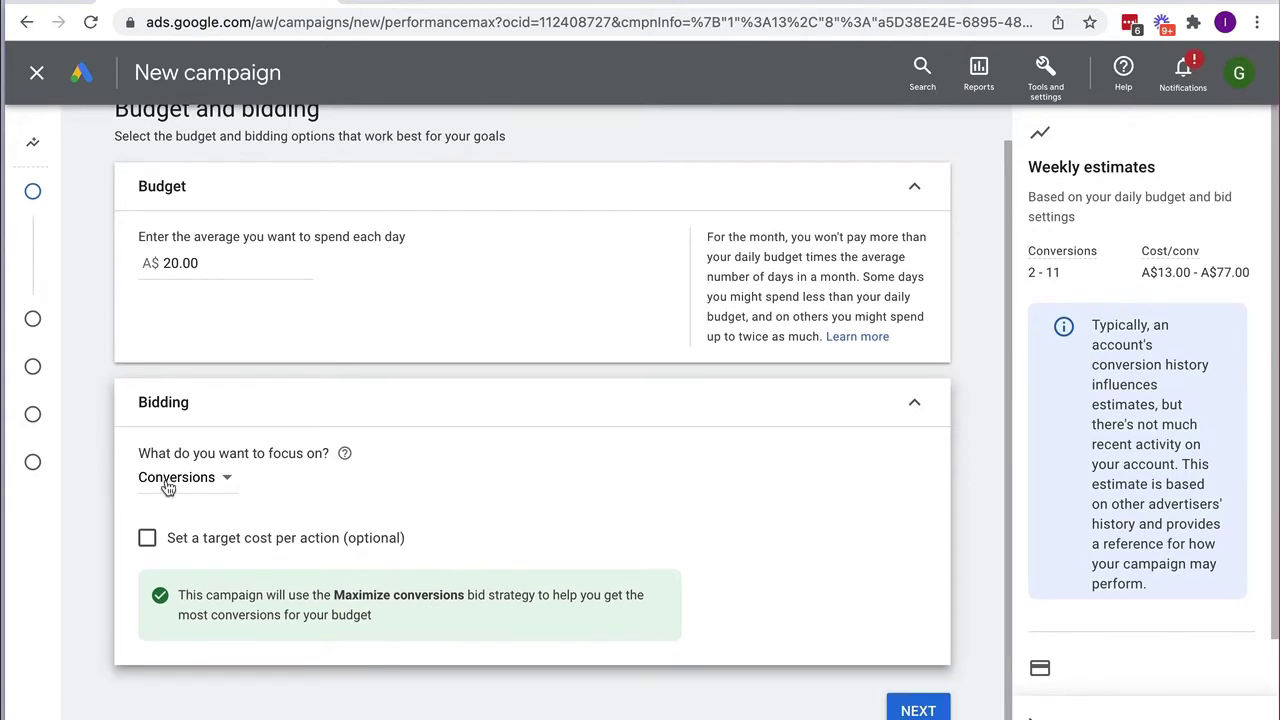
# Try the Conversion value focus with a target return on ad spend, and return the focus to Conversions
pyautogui.click(172, 480)
pyautogui.click(173, 535)
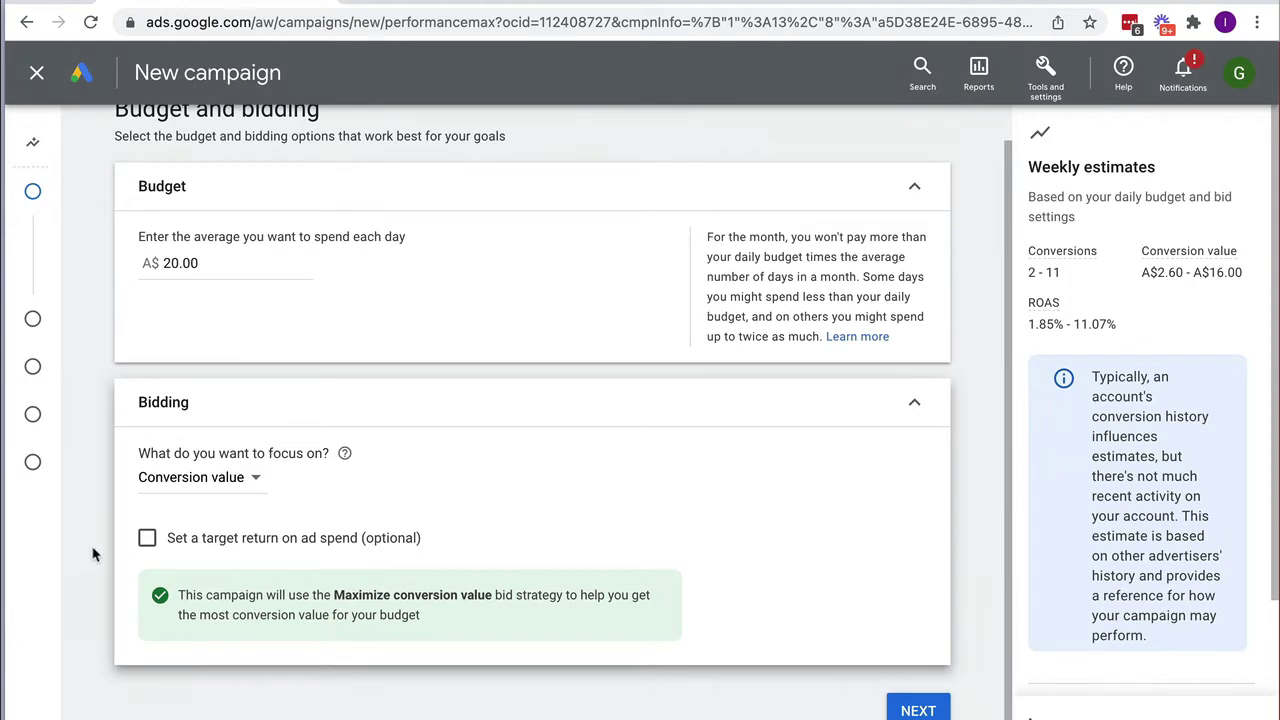
pyautogui.click(147, 540)
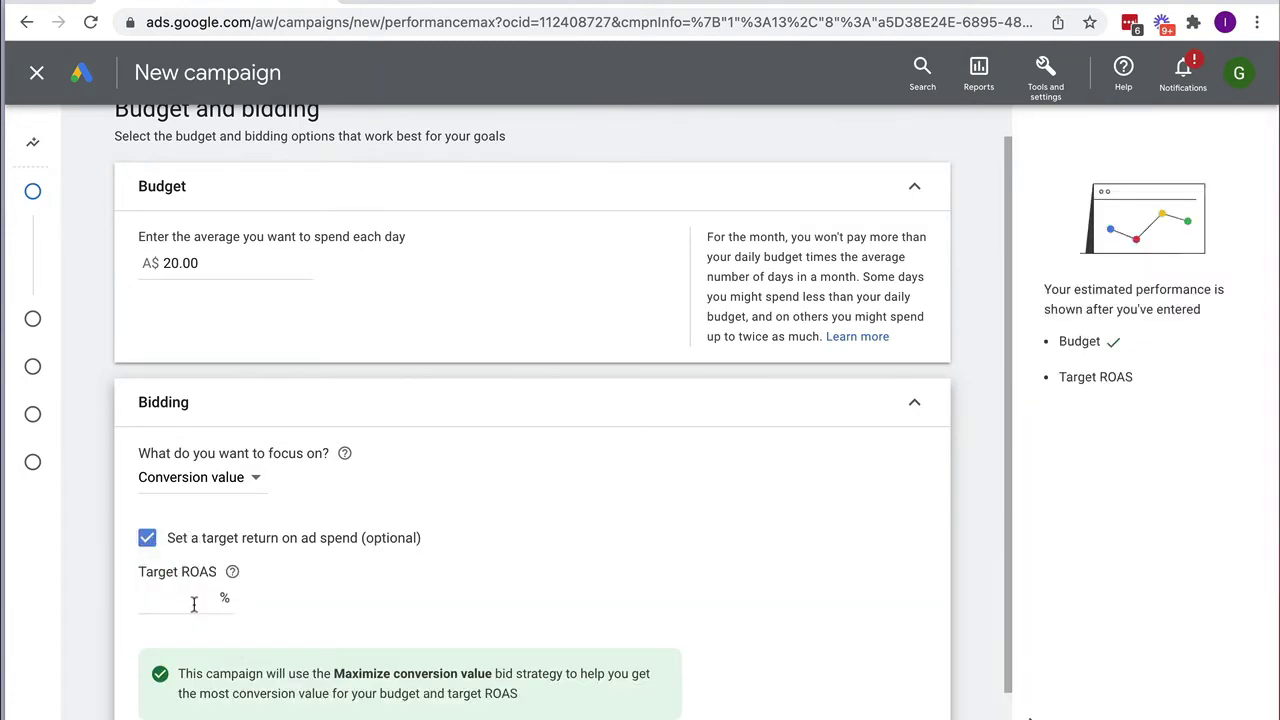
pyautogui.click(170, 490)
pyautogui.click(180, 500)
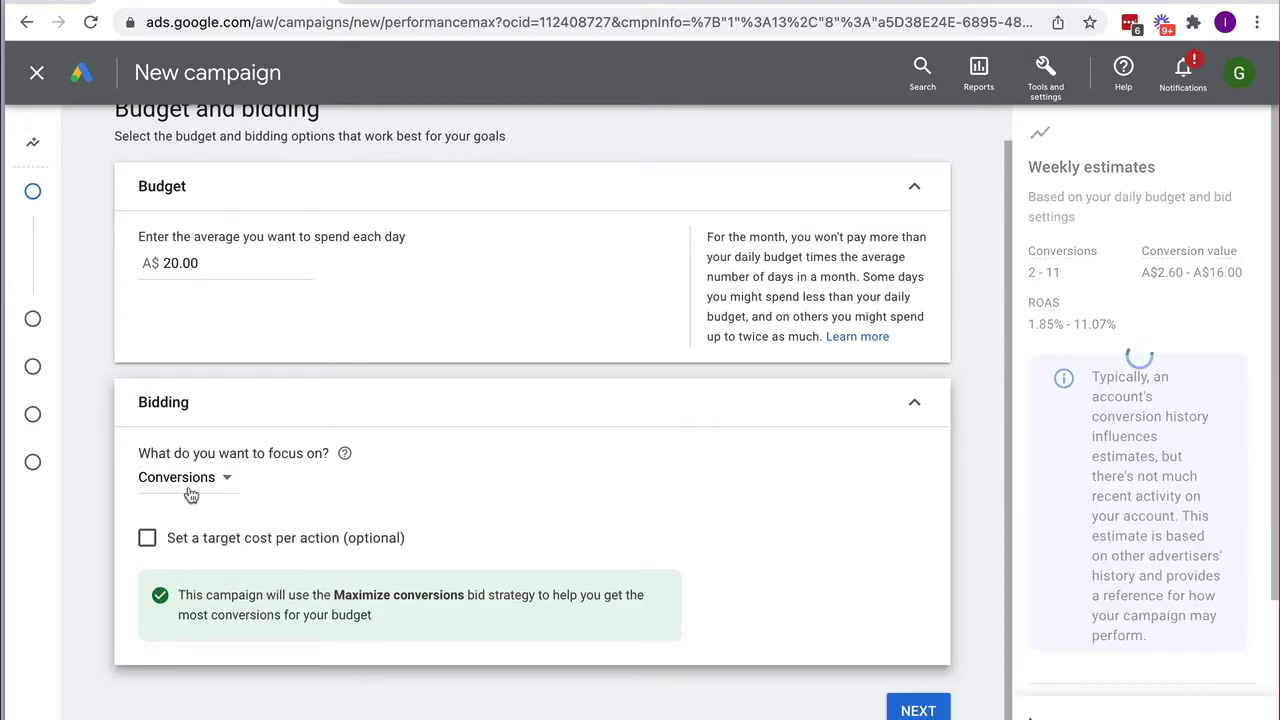
# Enable the optional target cost per action and continue to the campaign settings
pyautogui.click(146, 542)
pyautogui.scroll(-3, 586, 604)
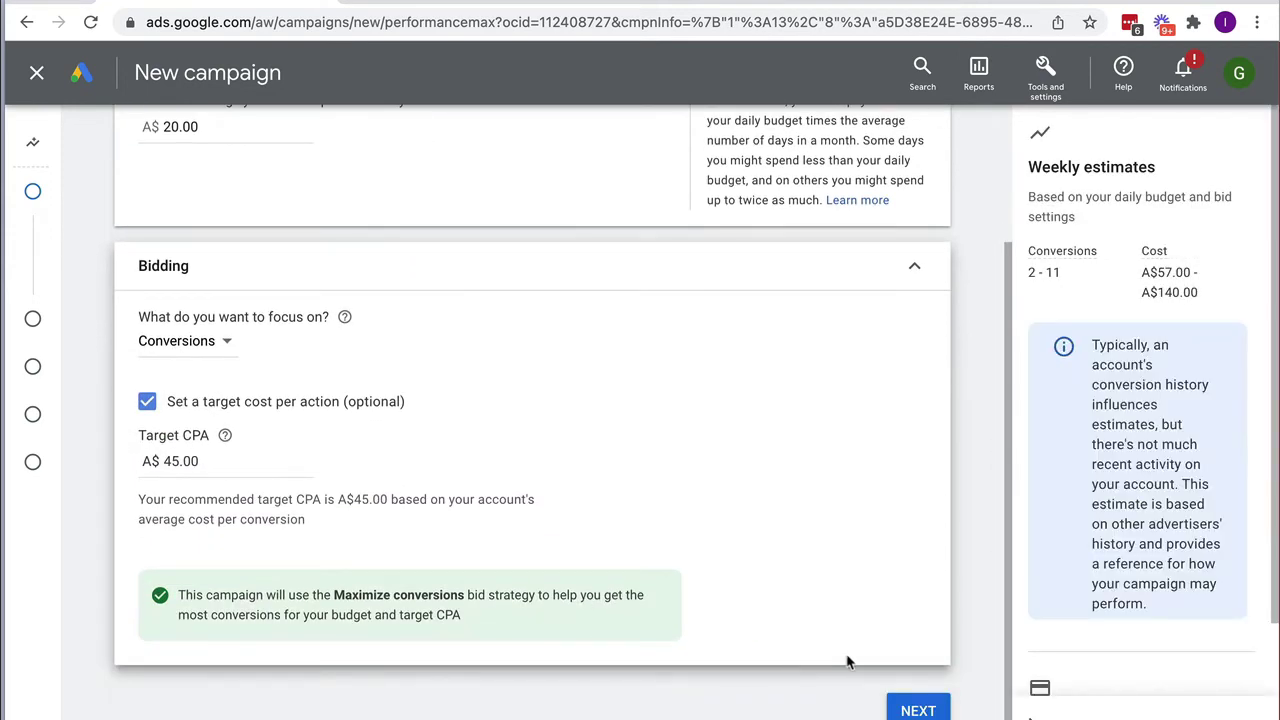
pyautogui.click(914, 708)
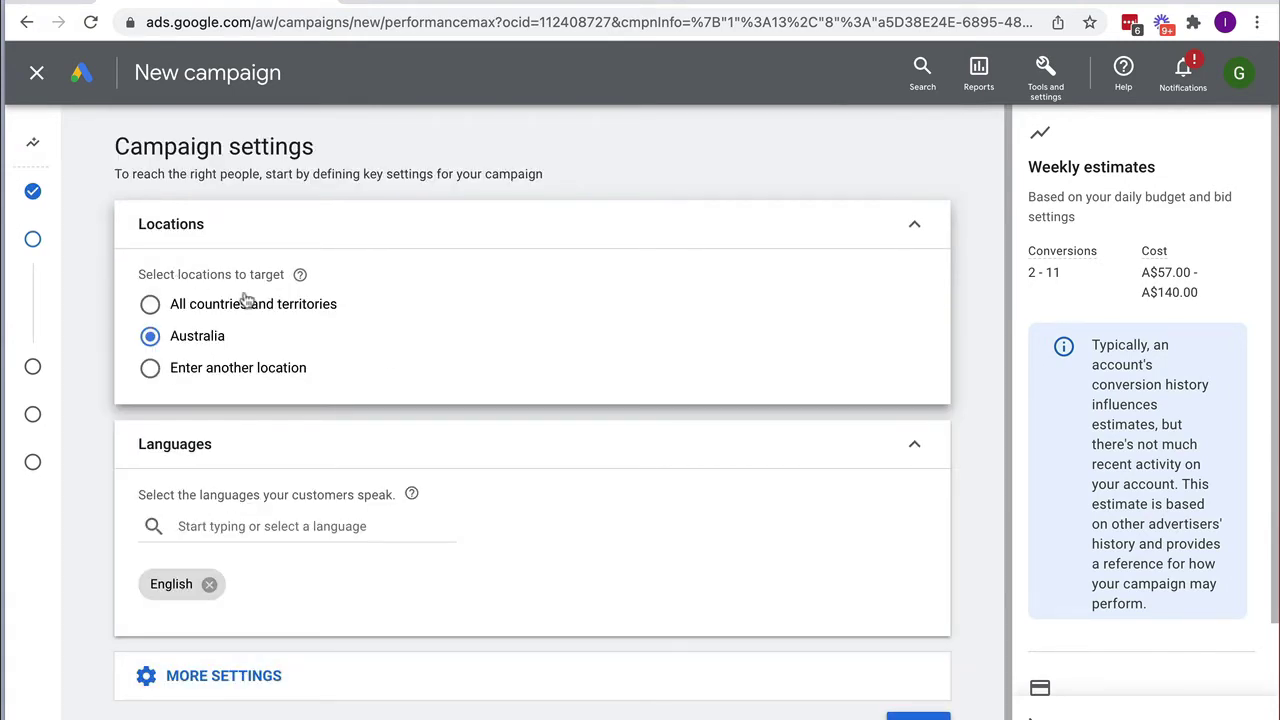
# Choose to enter another location and target the United States
pyautogui.click(177, 367)
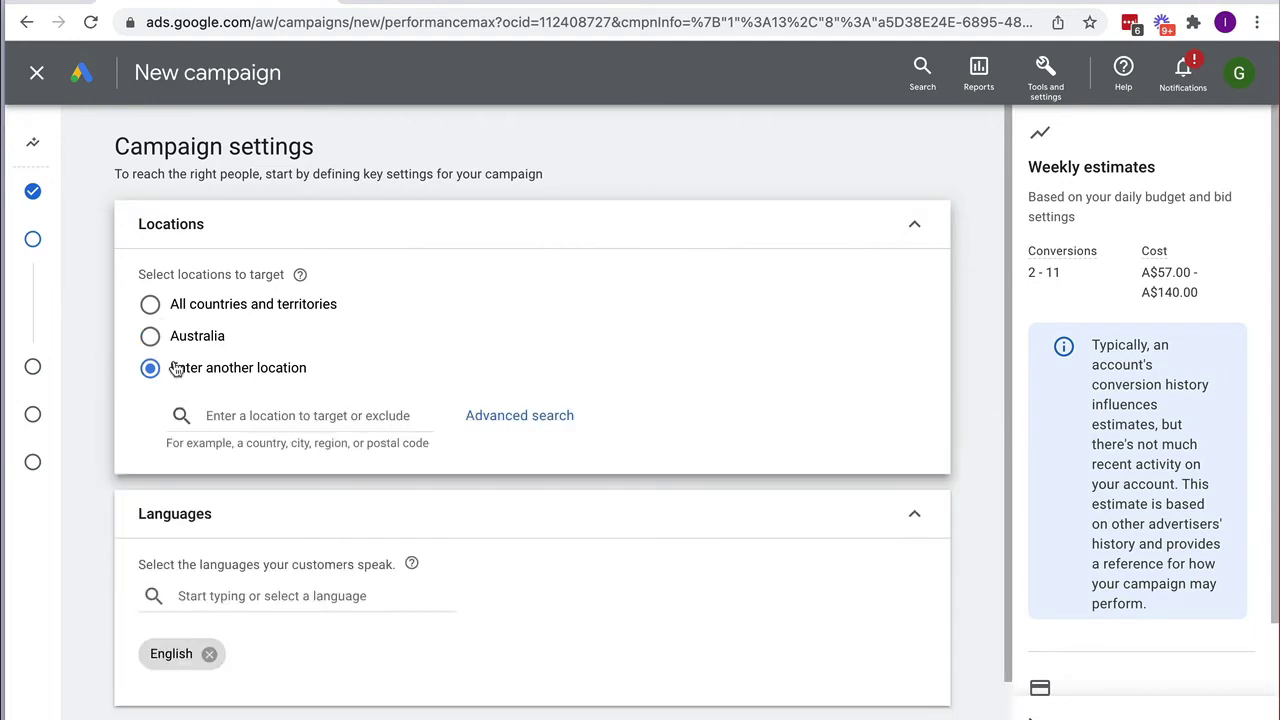
pyautogui.click(256, 415)
pyautogui.write('united sta')
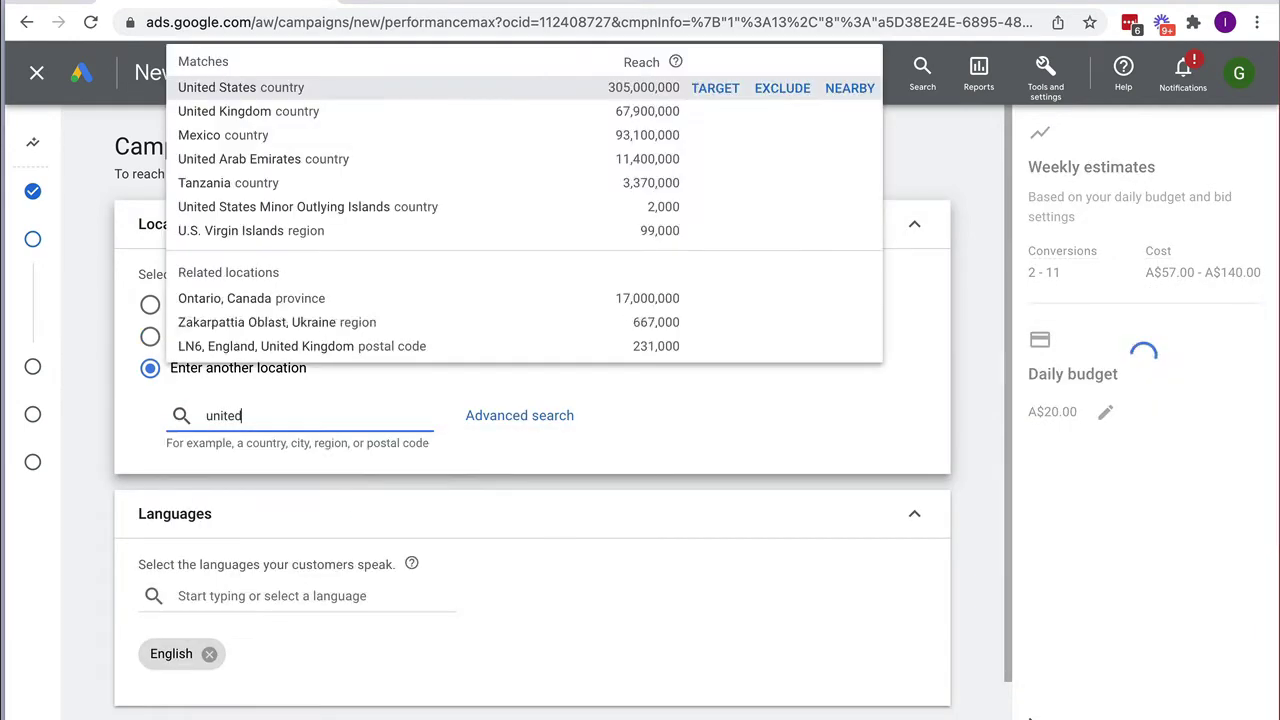
pyautogui.click(715, 88)
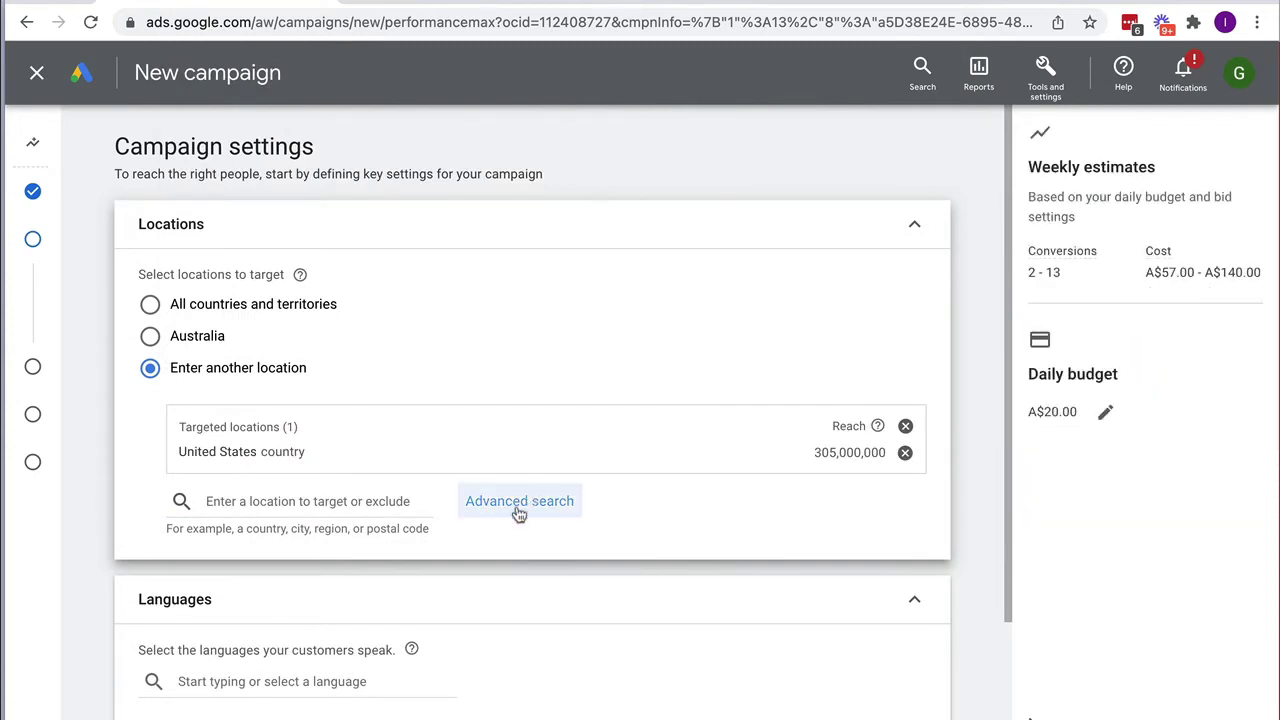
# Exclude the country Australia from the campaign's locations
pyautogui.click(333, 502)
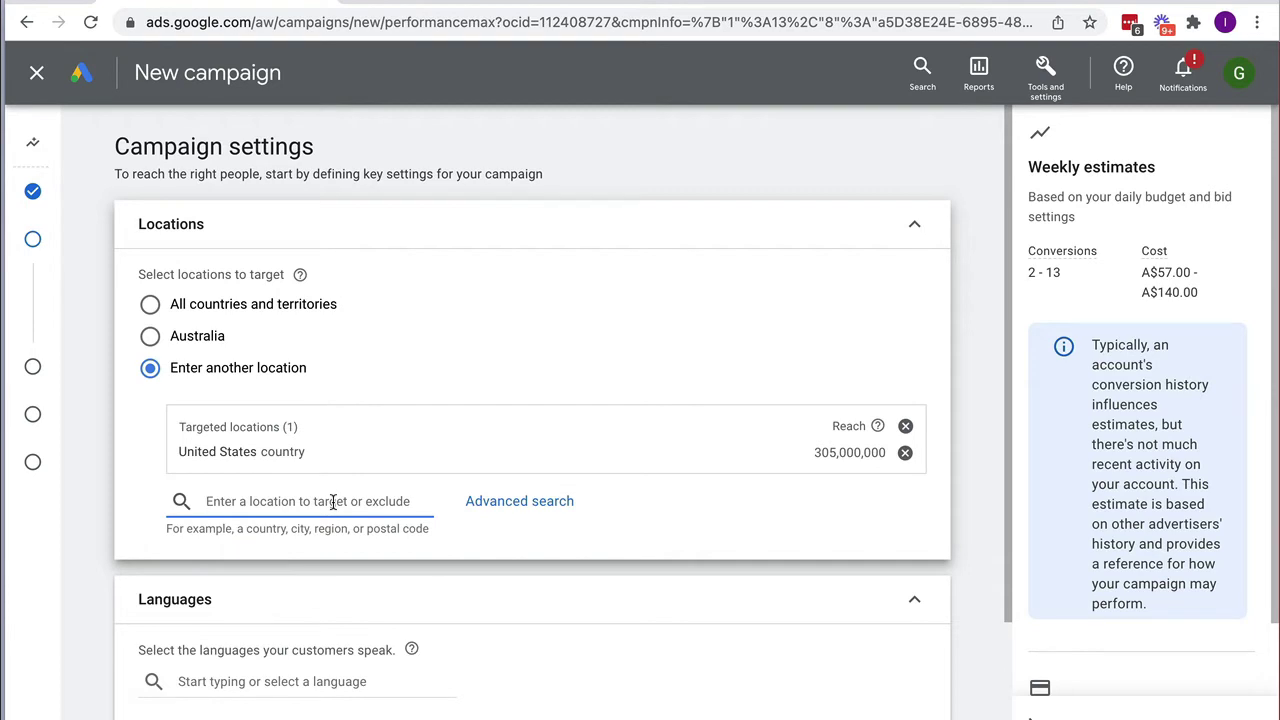
pyautogui.write('austra')
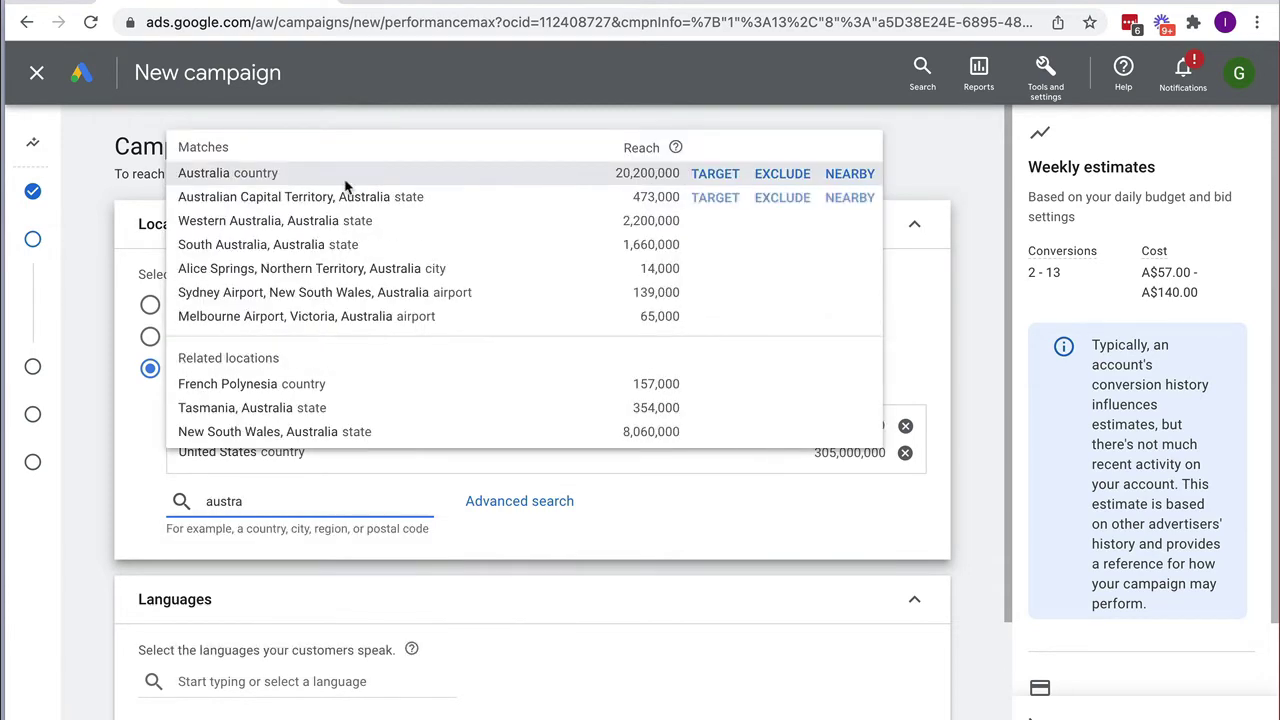
pyautogui.click(782, 173)
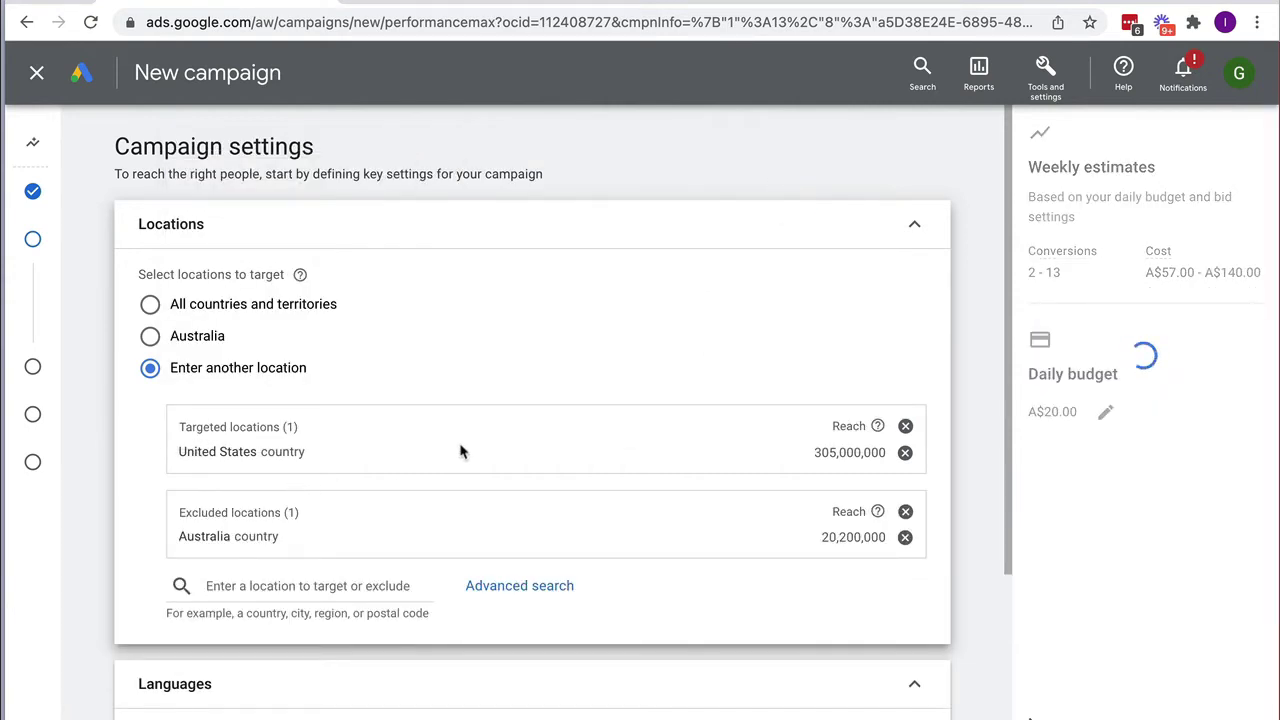
# Open the additional campaign settings and turn Final URL expansion off so traffic goes to provided URLs only
pyautogui.scroll(-1, 460, 451)
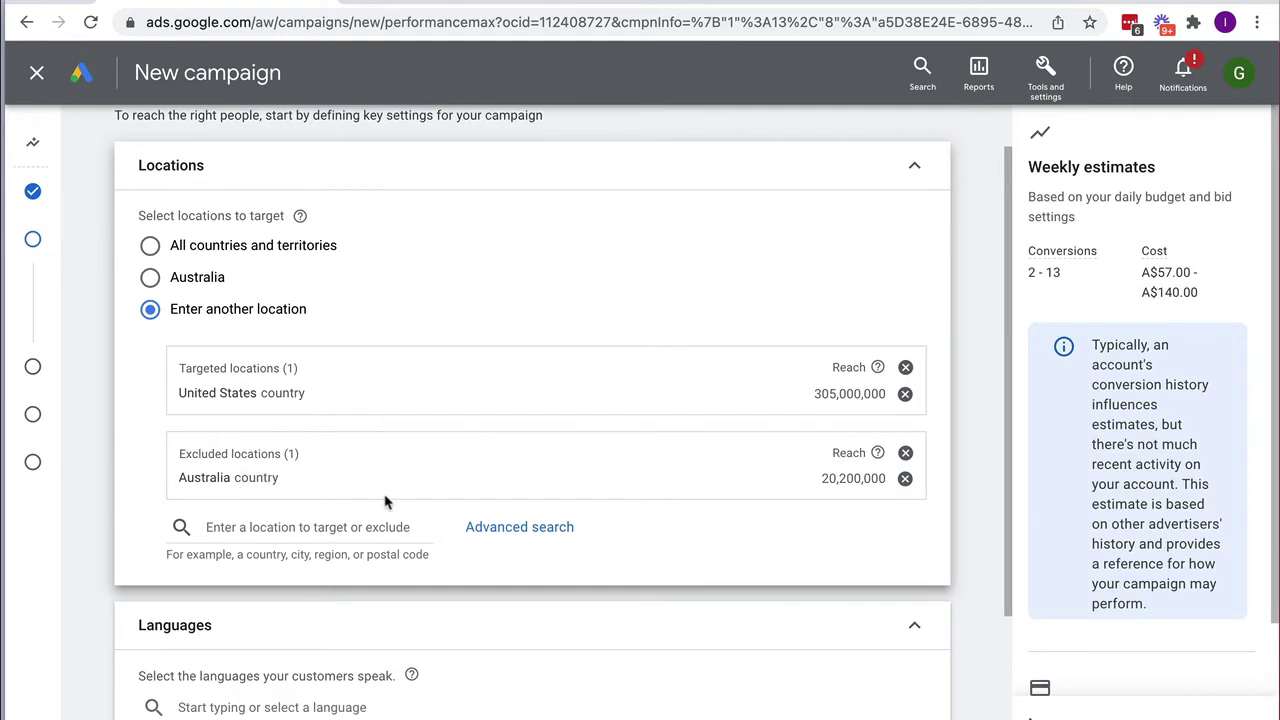
pyautogui.scroll(-3, 386, 500)
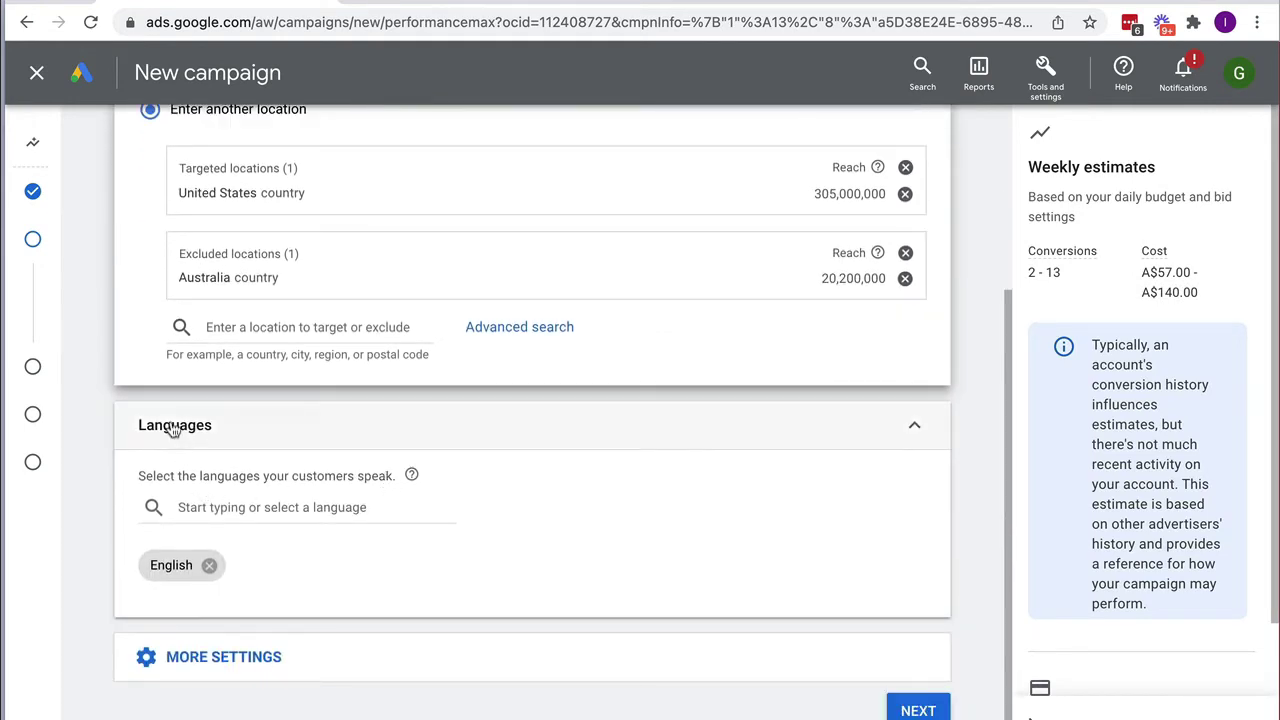
pyautogui.click(272, 657)
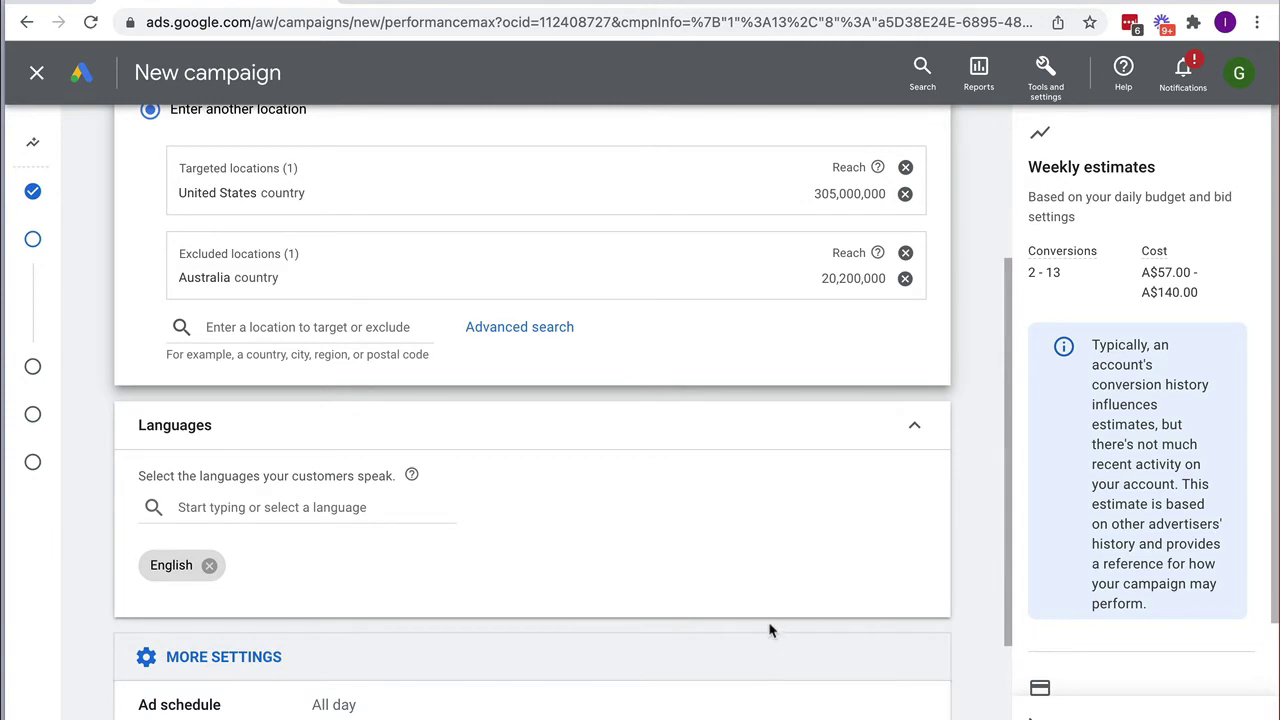
pyautogui.scroll(-3, 770, 630)
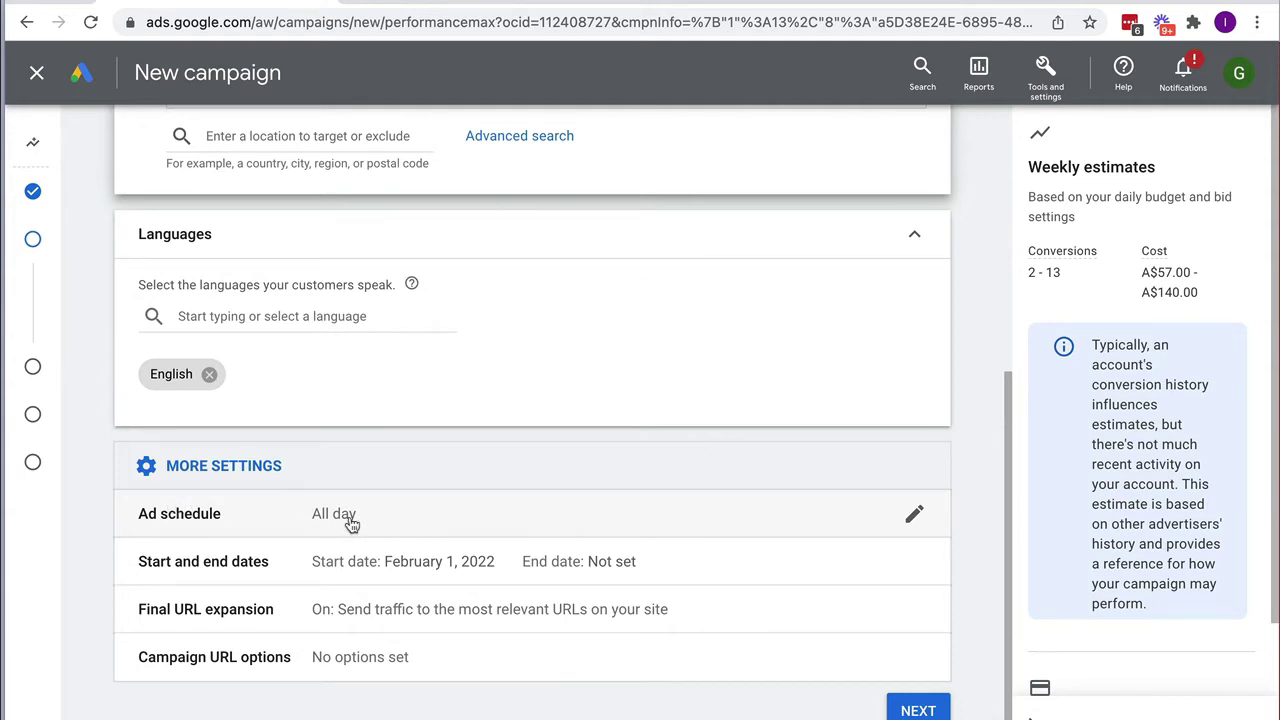
pyautogui.click(457, 614)
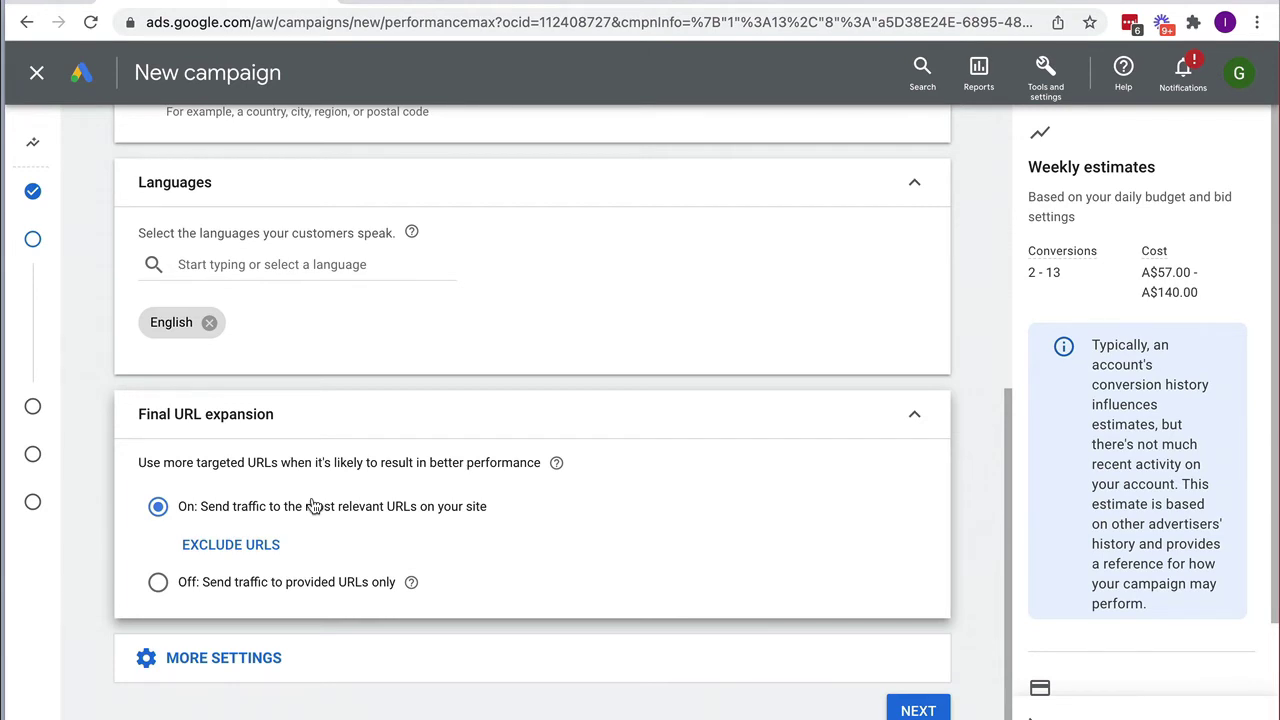
pyautogui.click(158, 584)
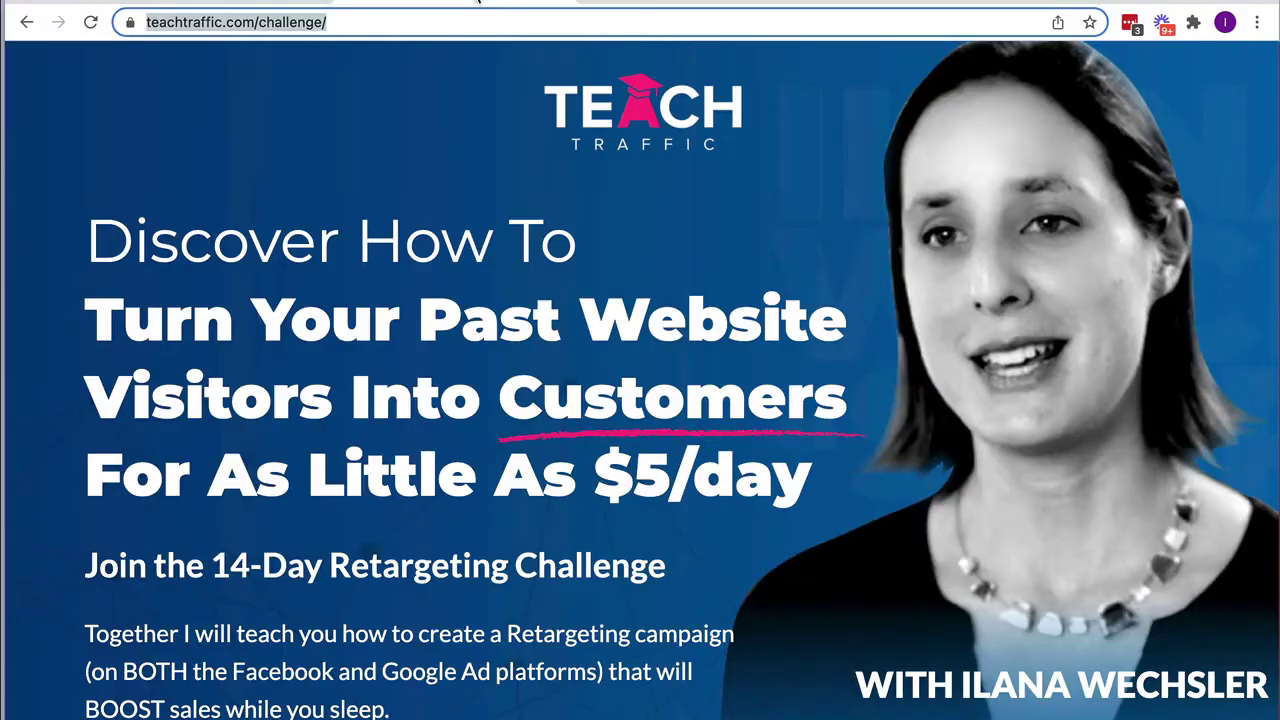
# Review the challenge landing page and the remaining additional settings, and continue to the asset group
pyautogui.click(370, 2)
pyautogui.click(250, 3)
pyautogui.scroll(-1, 443, 463)
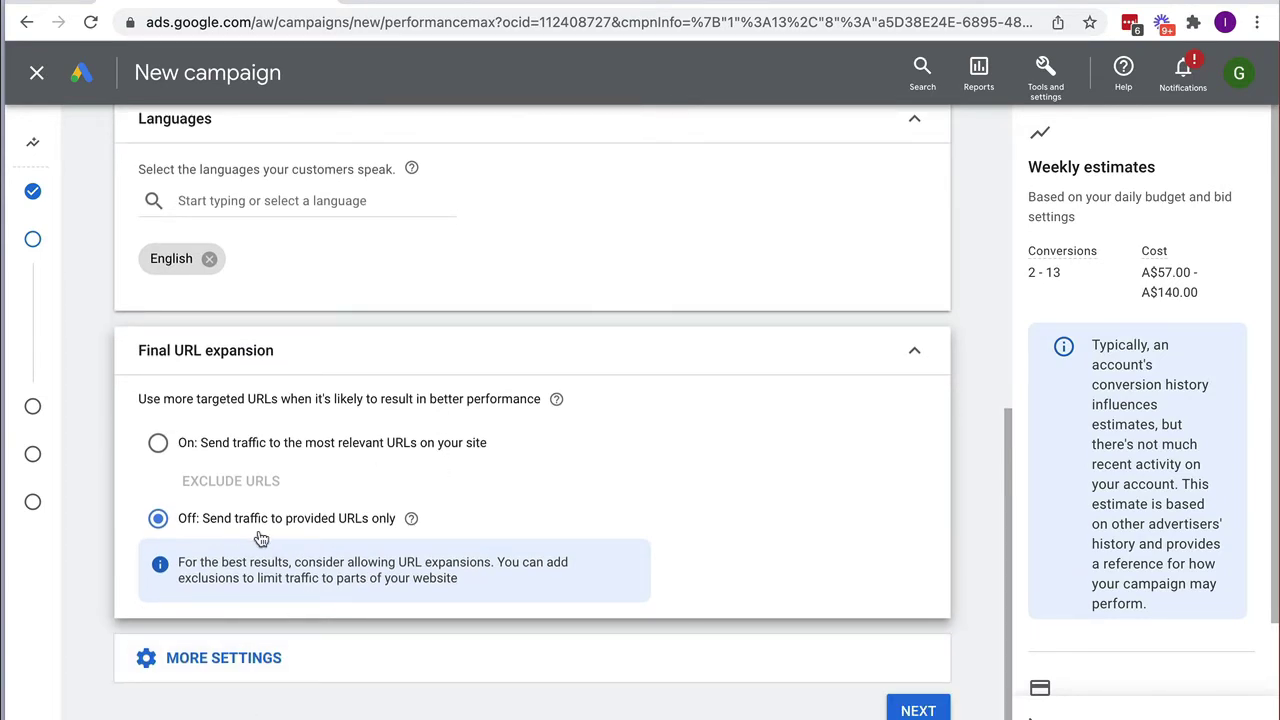
pyautogui.click(242, 675)
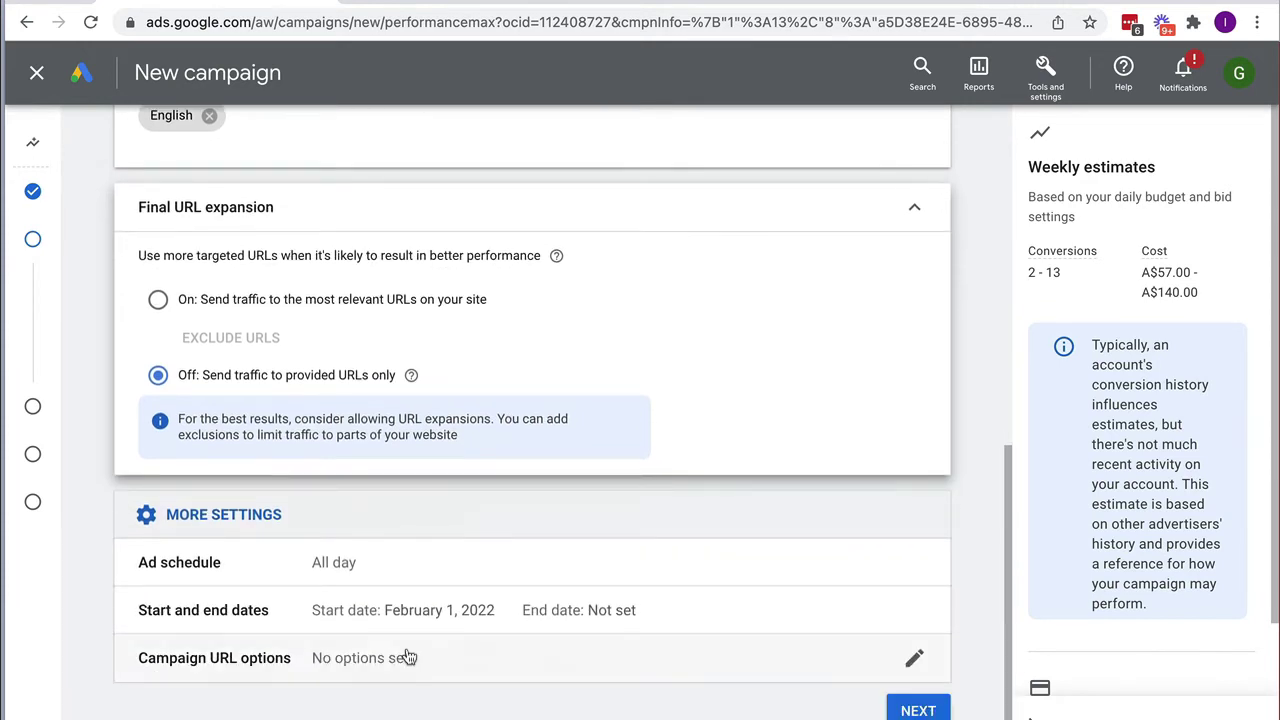
pyautogui.click(930, 712)
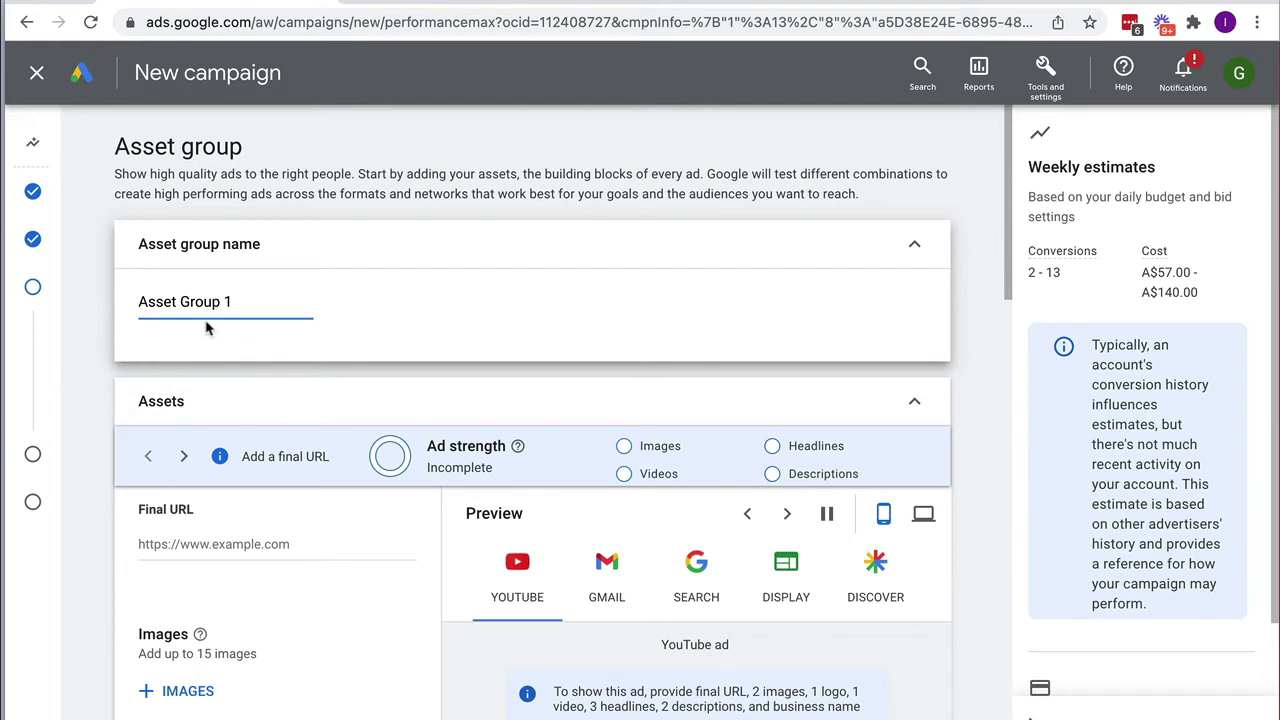
pyautogui.moveTo(31, 305)
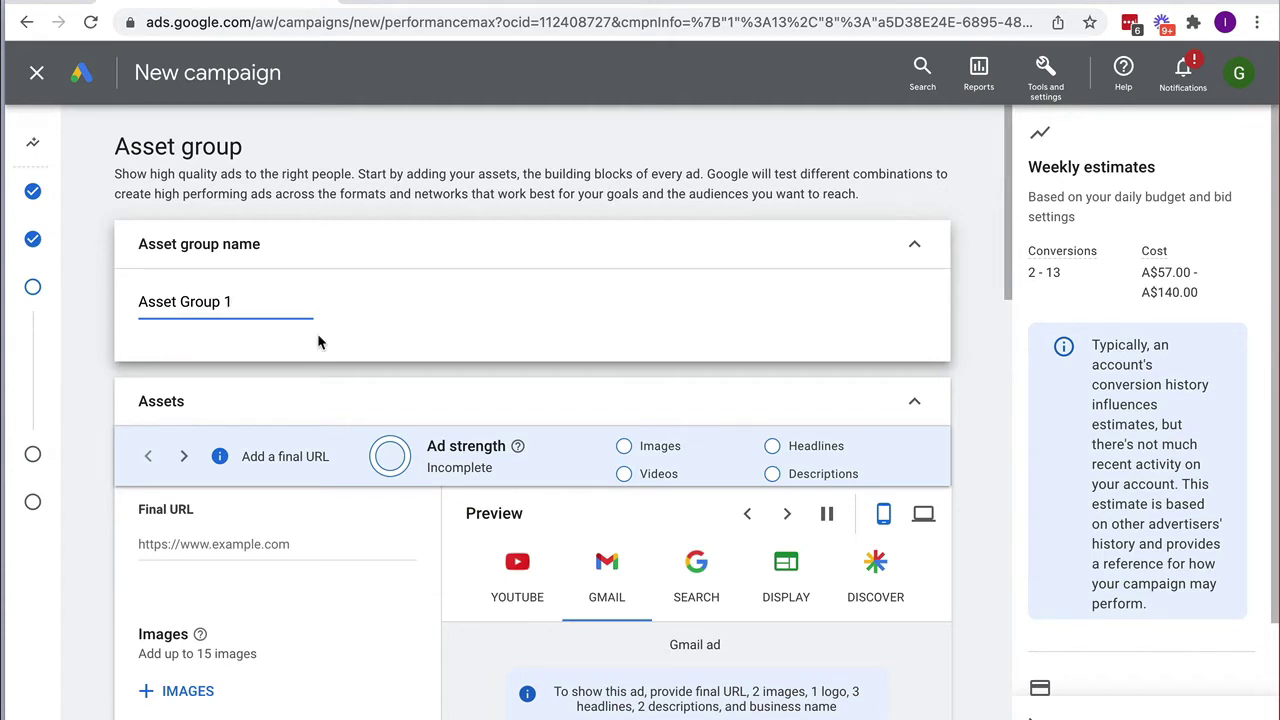
pyautogui.scroll(-3, 317, 340)
pyautogui.scroll(-2, 317, 340)
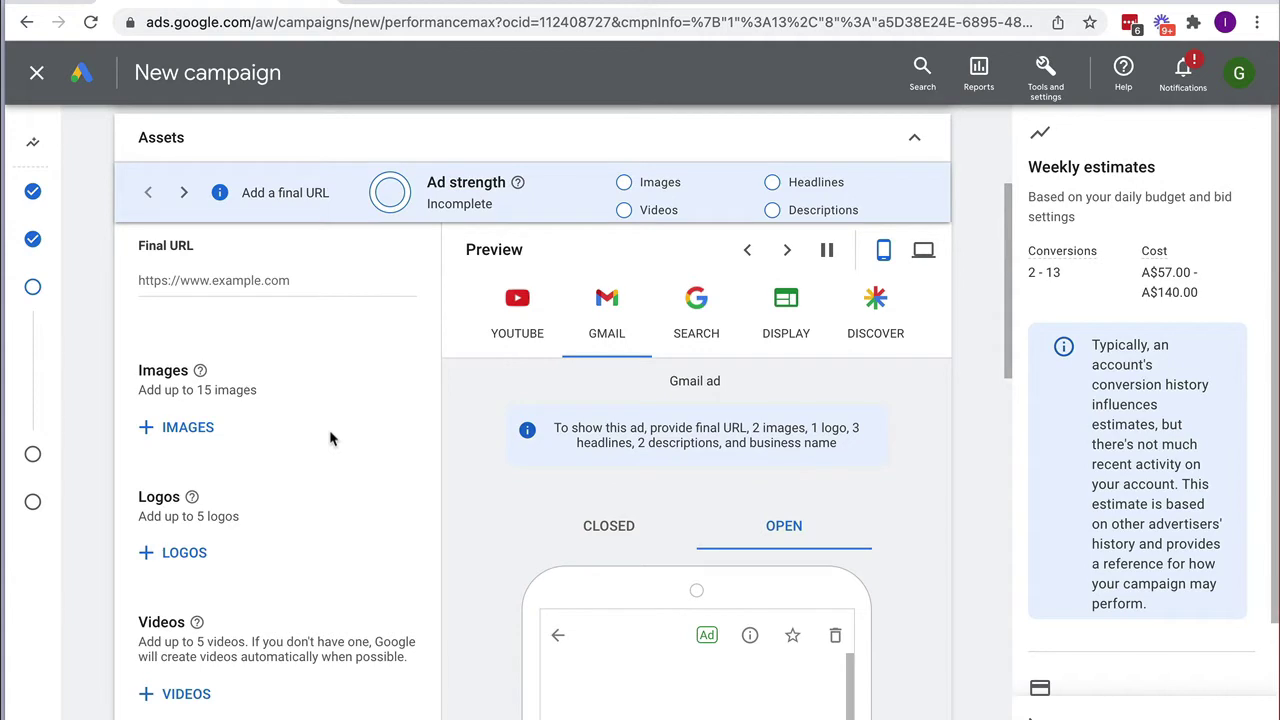
pyautogui.click(167, 279)
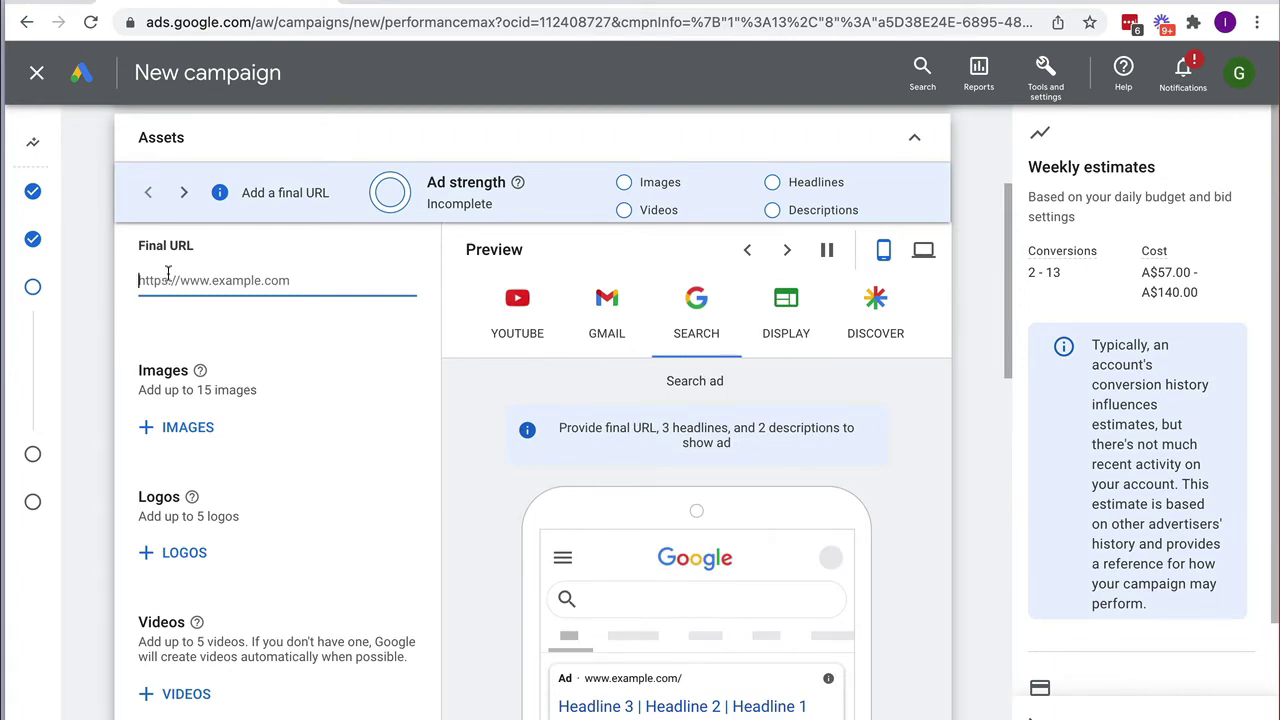
pyautogui.click(400, 5)
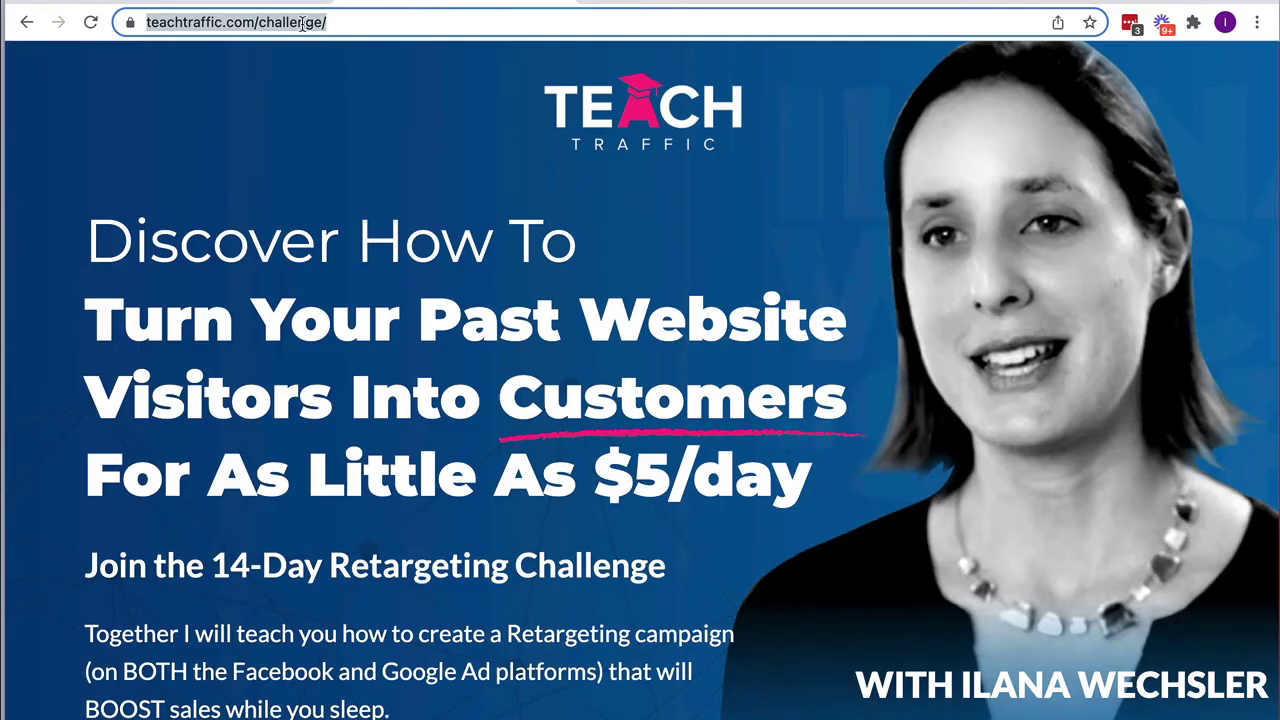
pyautogui.click(282, 30)
pyautogui.doubleClick(284, 24)
pyautogui.click(284, 28)
pyautogui.hotkey('shift', 'Home')
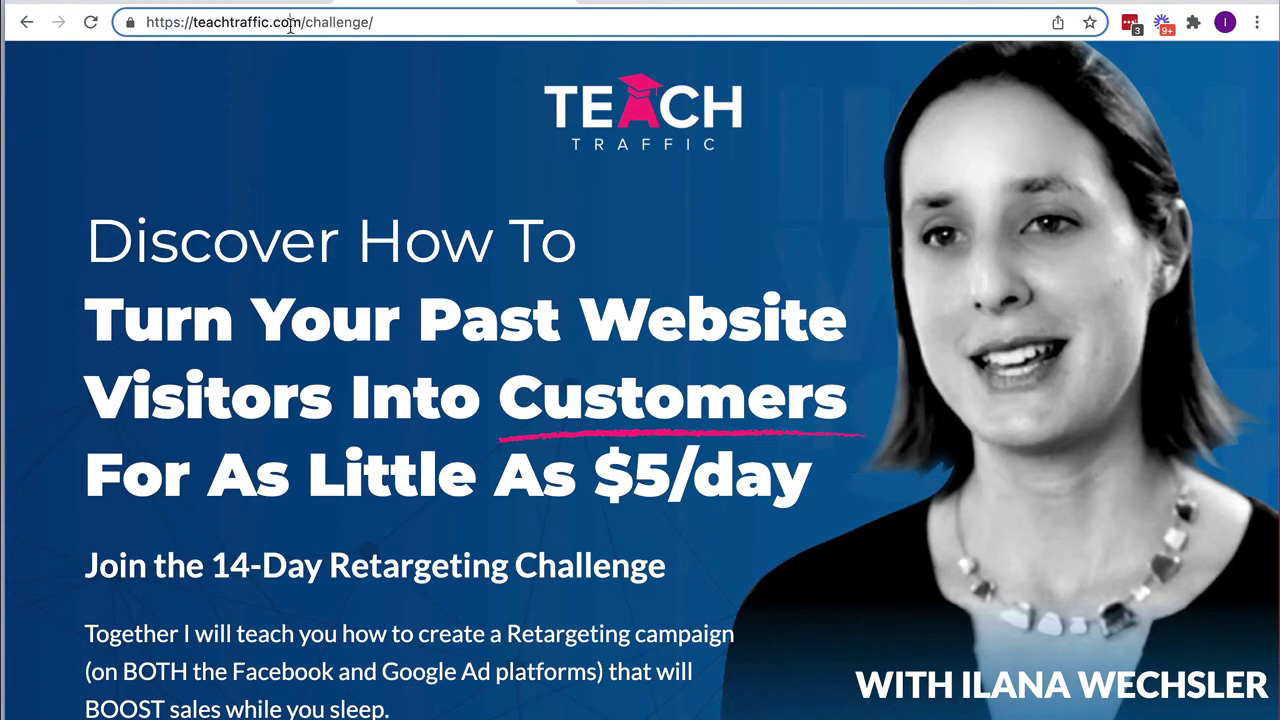
pyautogui.tripleClick(290, 27)
pyautogui.press('super+c')
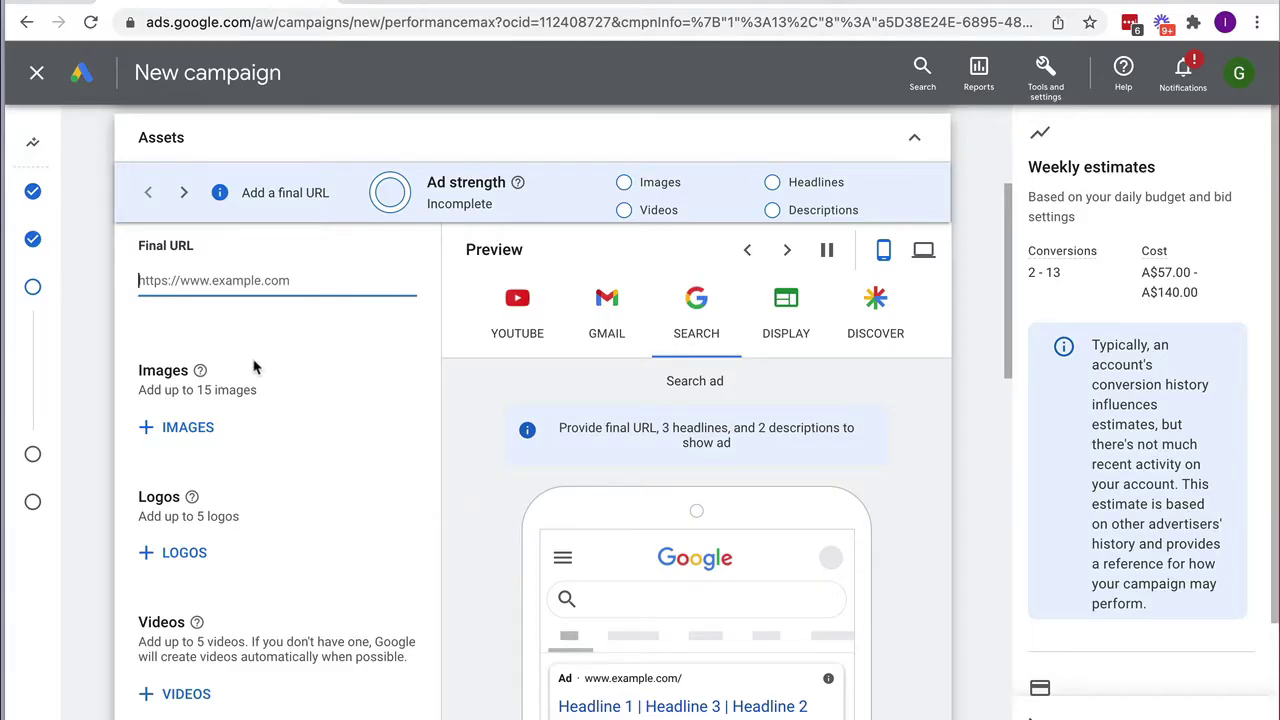
pyautogui.click(257, 289)
pyautogui.press('super+v')
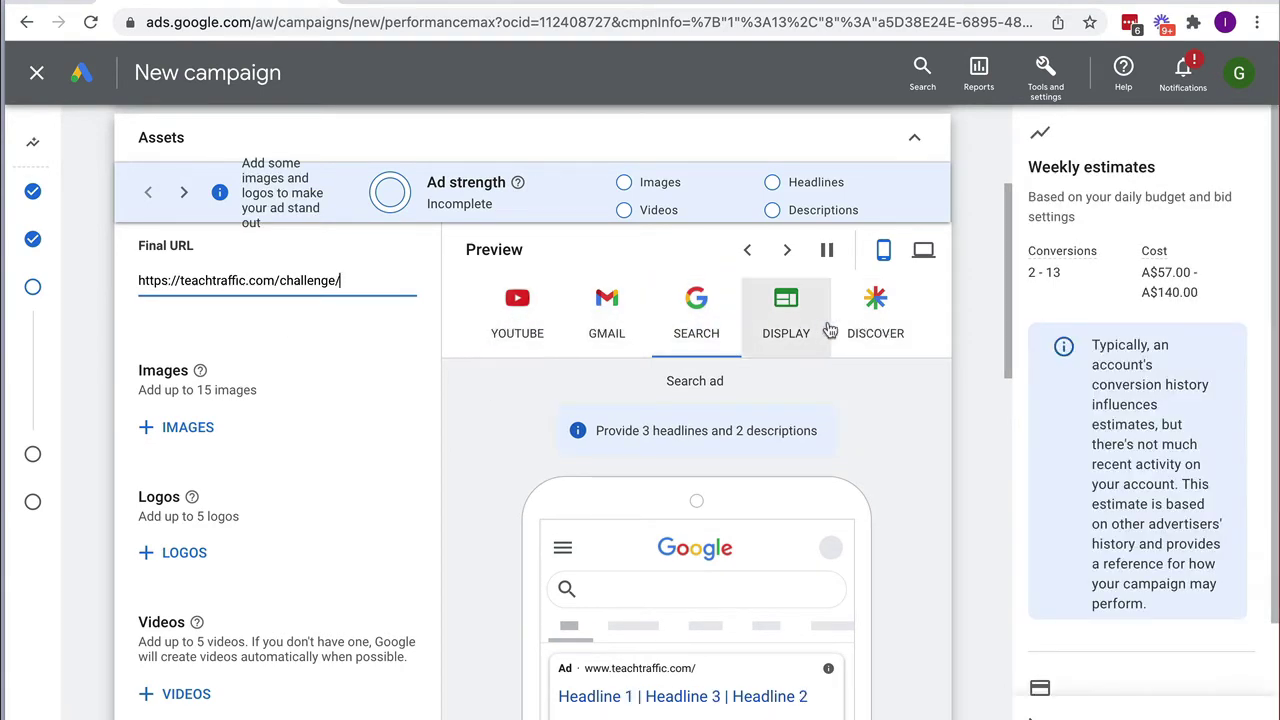
pyautogui.scroll(-1, 310, 360)
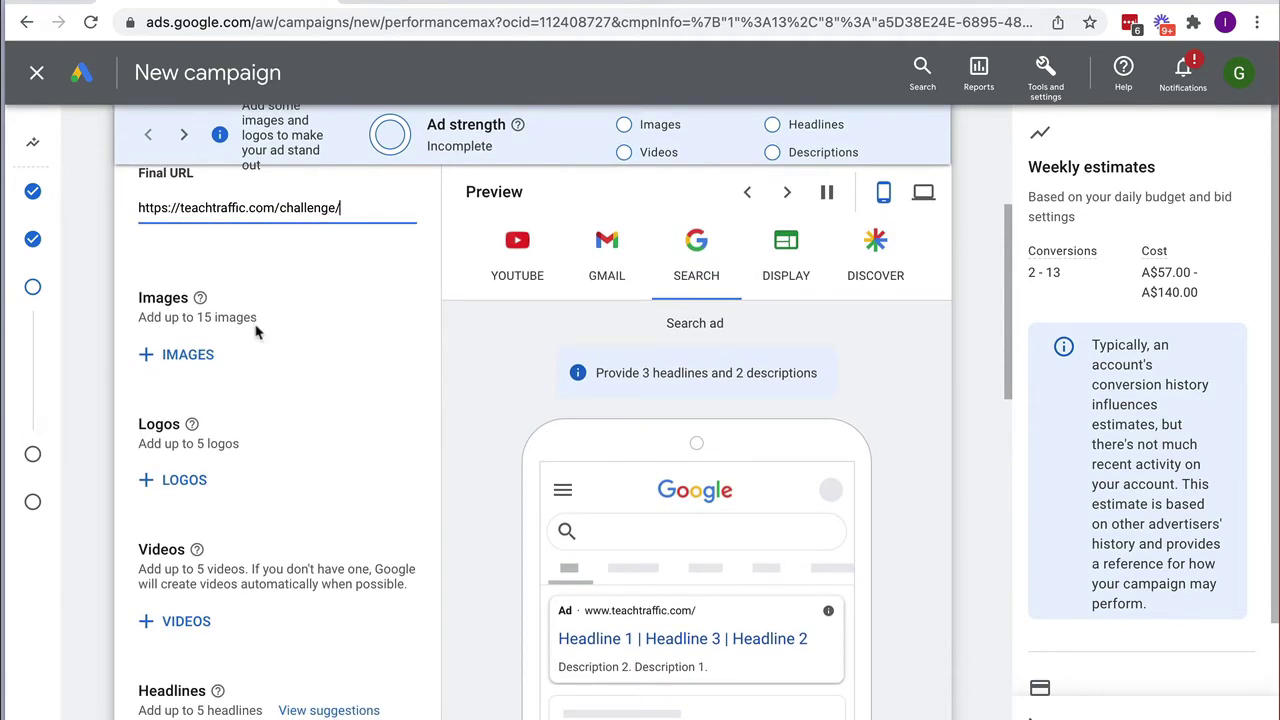
pyautogui.click(205, 359)
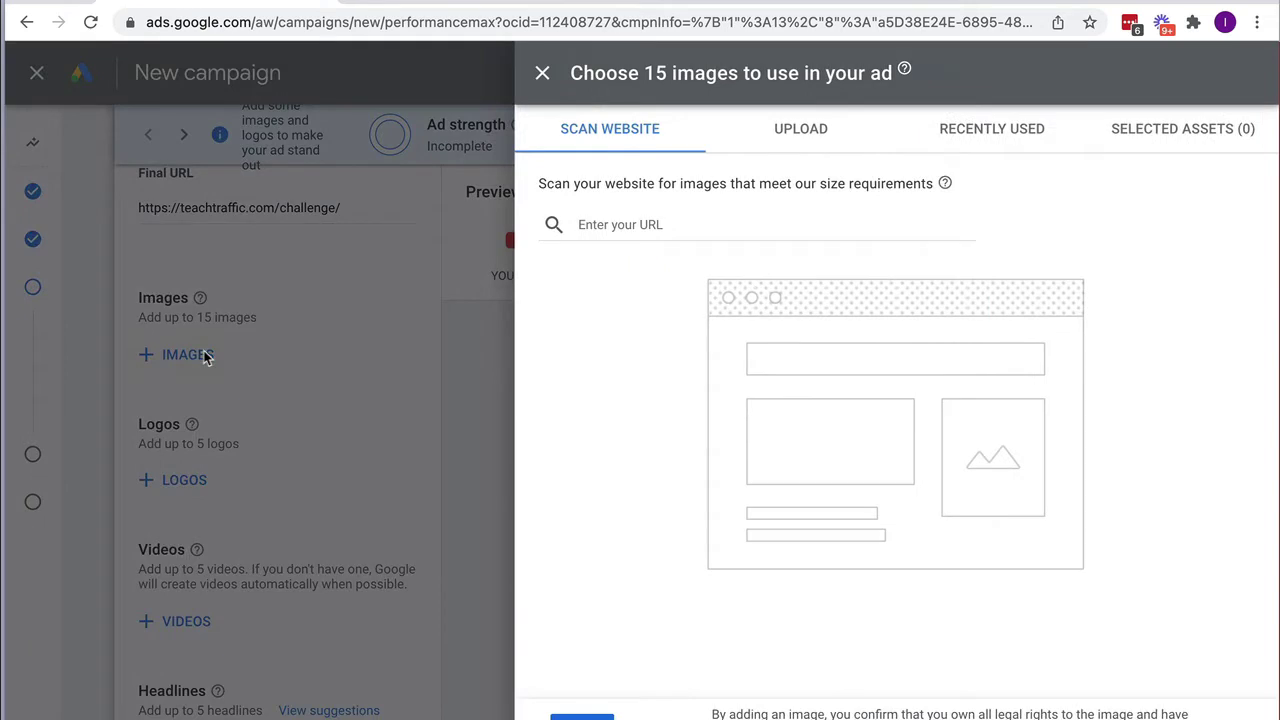
pyautogui.click(656, 228)
pyautogui.press('super+v')
pyautogui.click(779, 339)
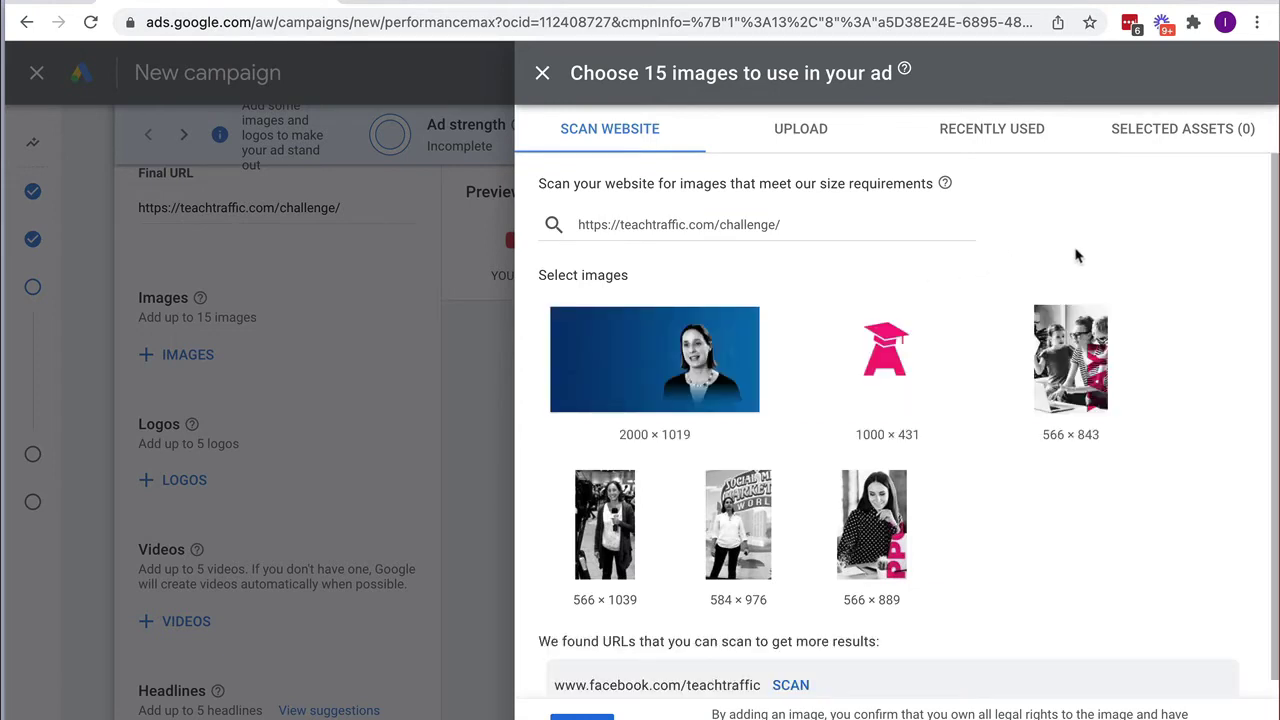
# Add both recently used 1200 × 628 "Join The Retargeting Challenge" images and the wide "Discover how to launch a Retargeting campaign" banner
pyautogui.click(998, 146)
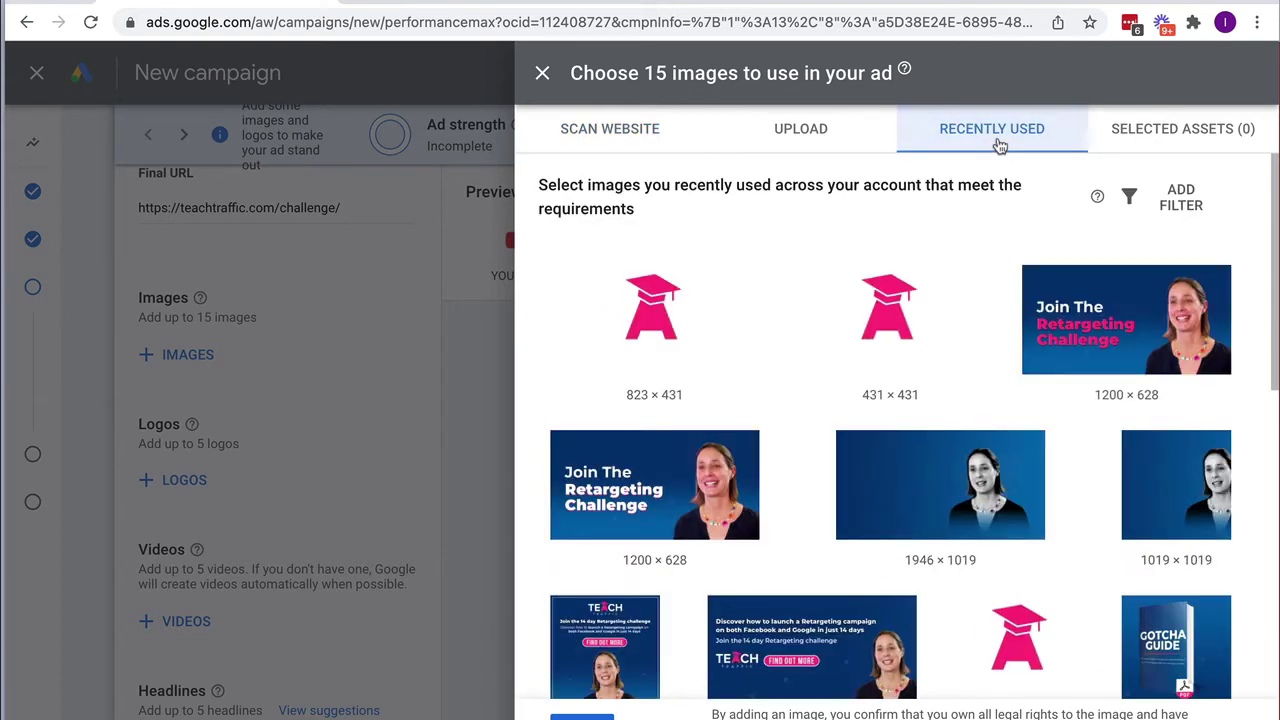
pyautogui.moveTo(1068, 335)
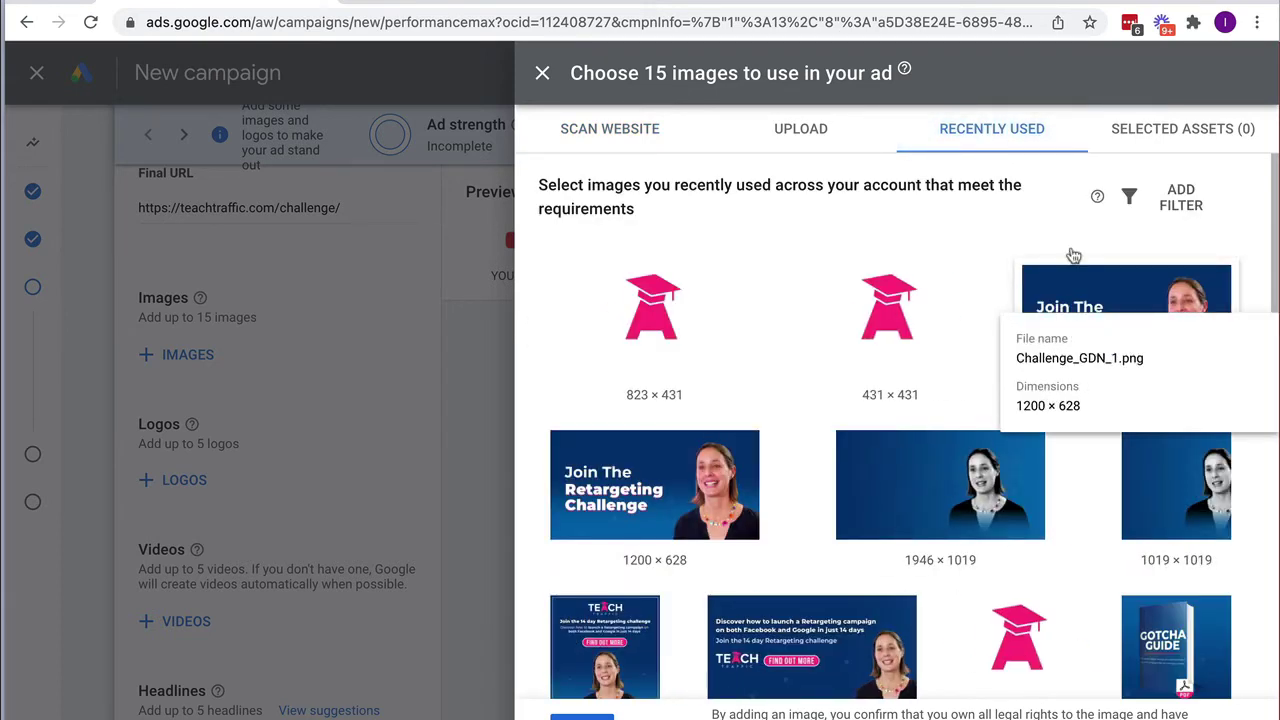
pyautogui.click(1080, 292)
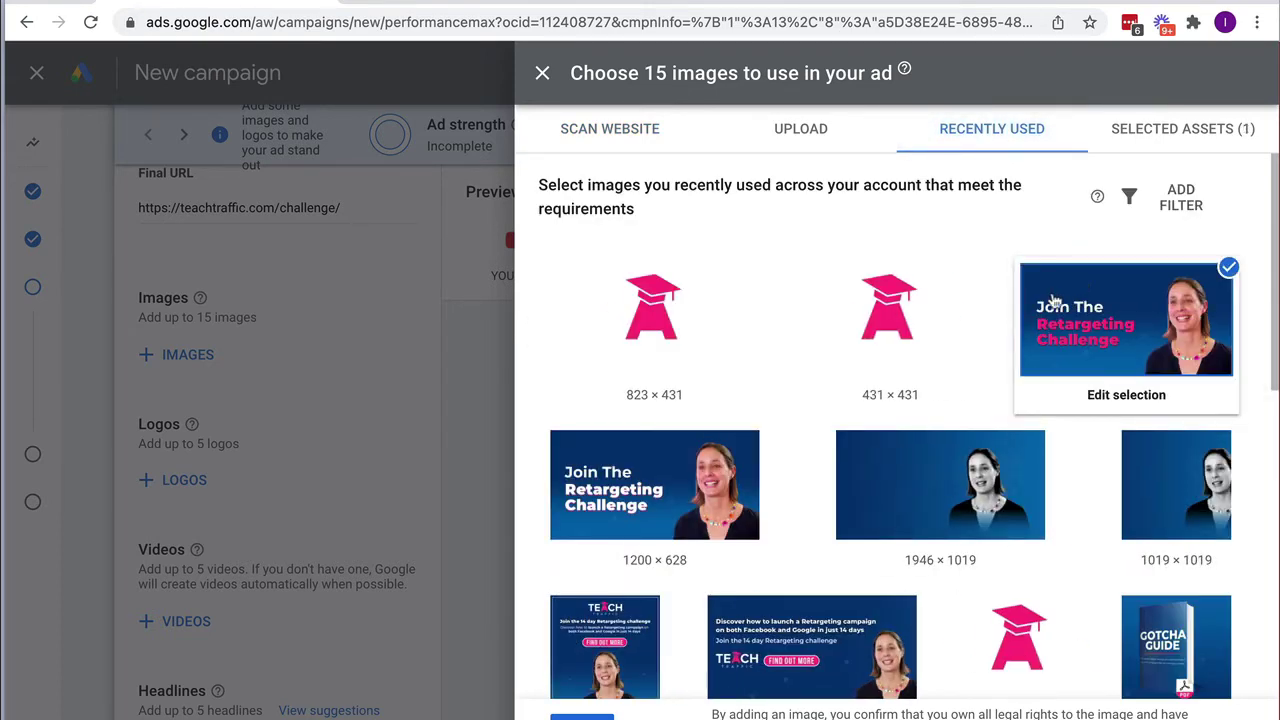
pyautogui.click(672, 470)
pyautogui.click(818, 634)
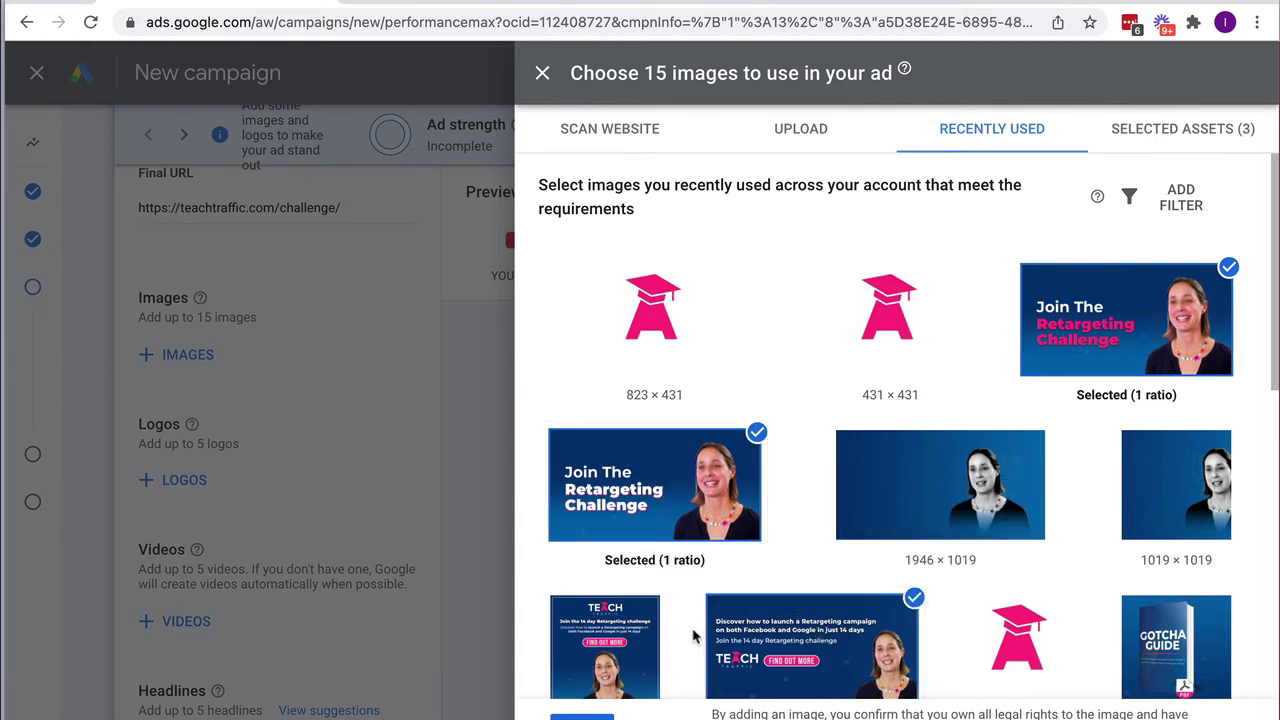
pyautogui.scroll(-3, 690, 640)
pyautogui.click(582, 716)
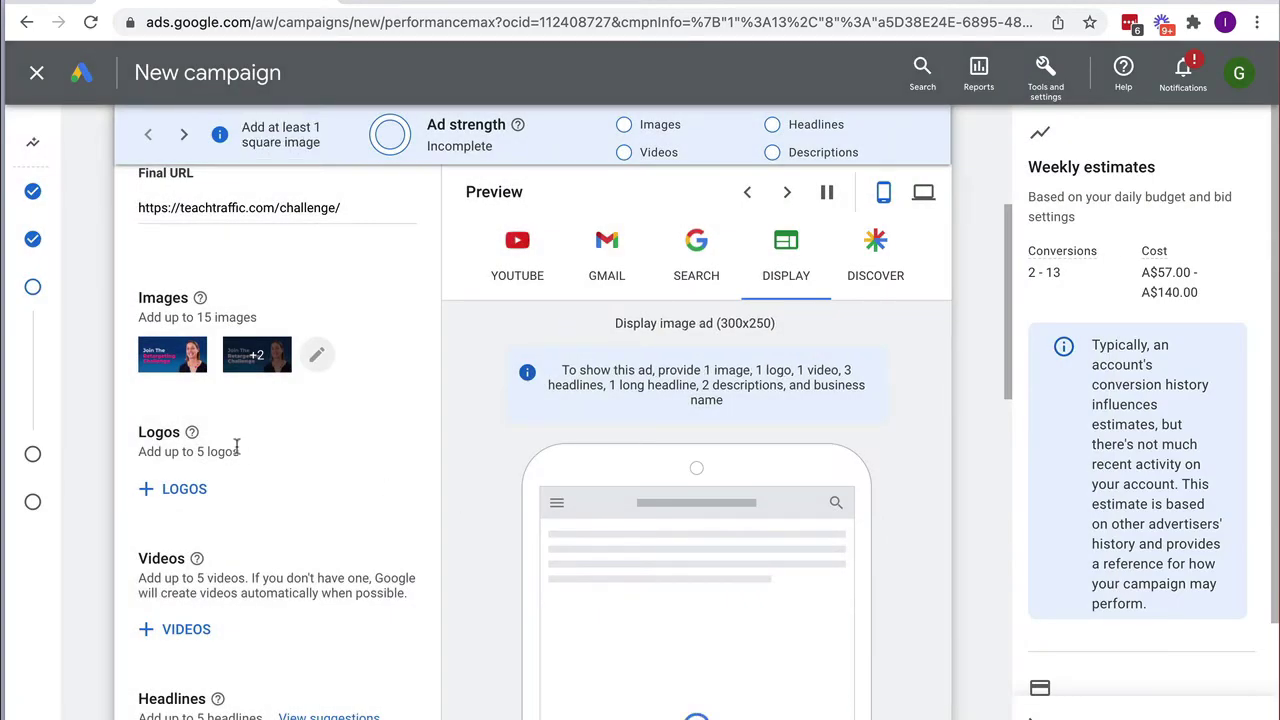
# Edit the asset group's image selection to include one additional square image, and save it
pyautogui.click(317, 358)
pyautogui.click(618, 580)
pyautogui.click(464, 494)
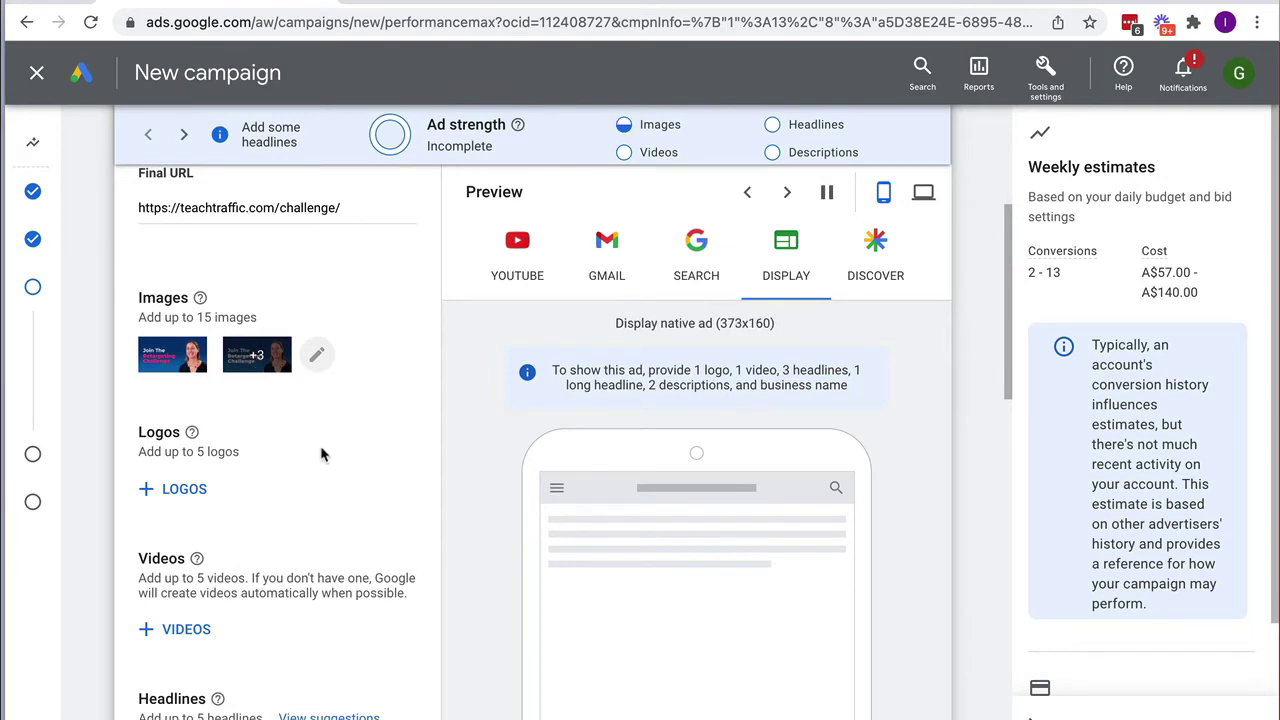
pyautogui.scroll(-1, 320, 455)
pyautogui.scroll(-1, 320, 455)
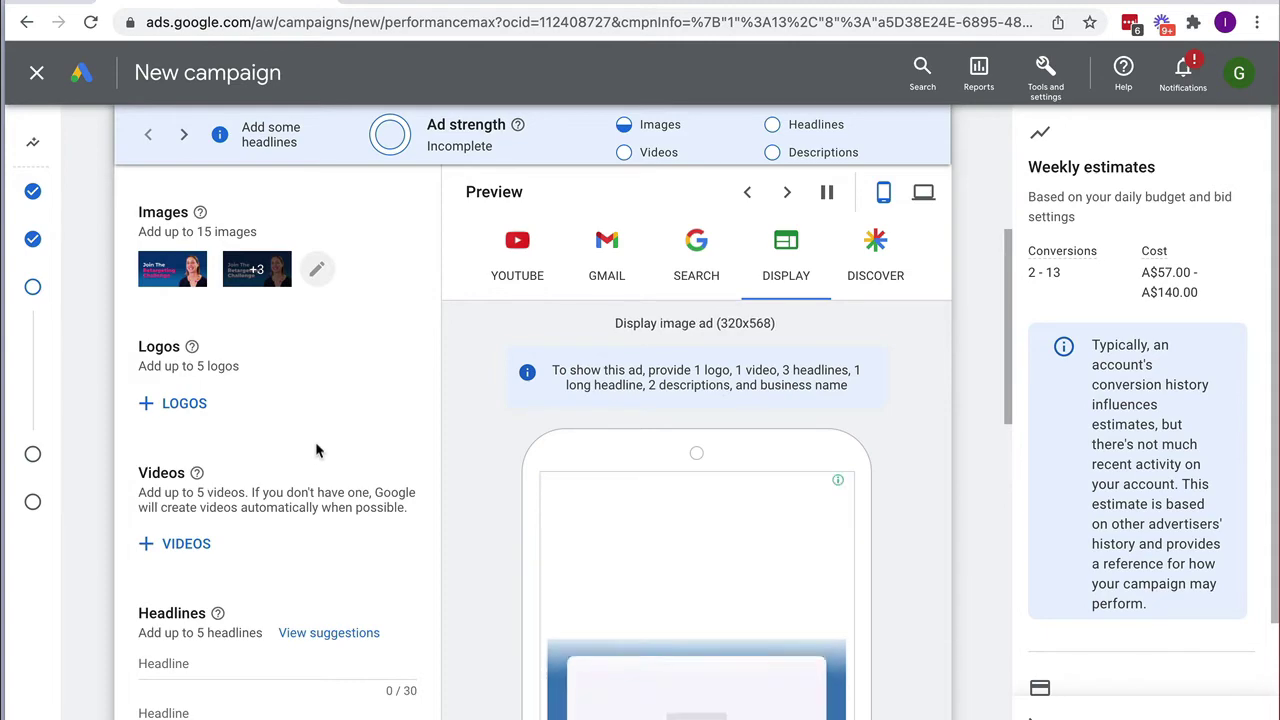
pyautogui.click(184, 403)
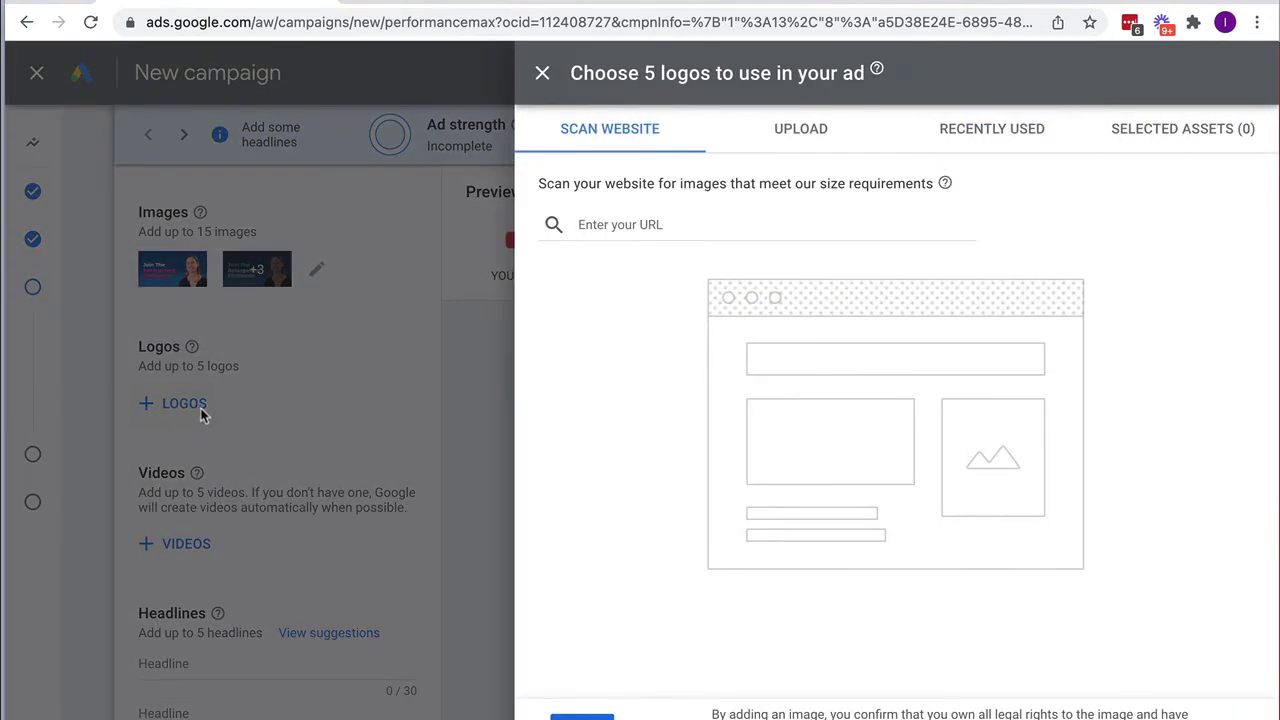
pyautogui.click(670, 224)
pyautogui.write('https://teachtraffic.com/challenge/')
pyautogui.press('Return')
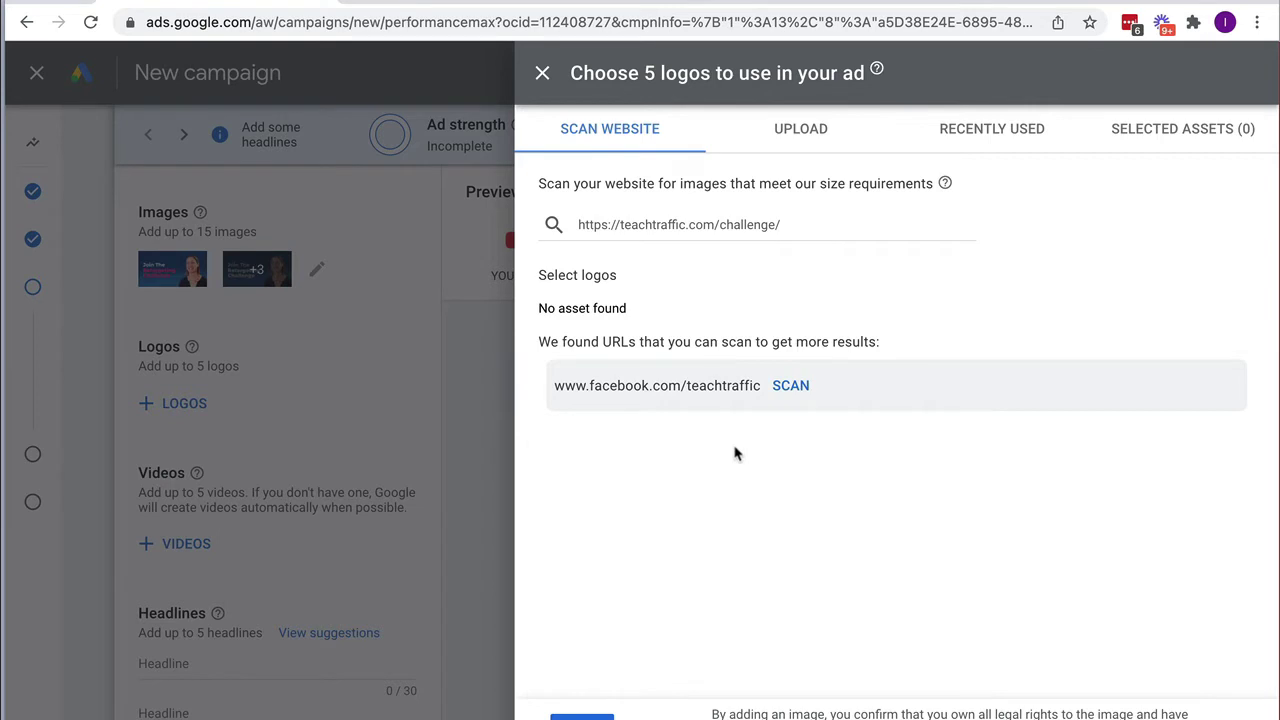
# Add the recently used 431 × 431 pink graduation-cap logo to the asset group and save the logo selection
pyautogui.click(987, 135)
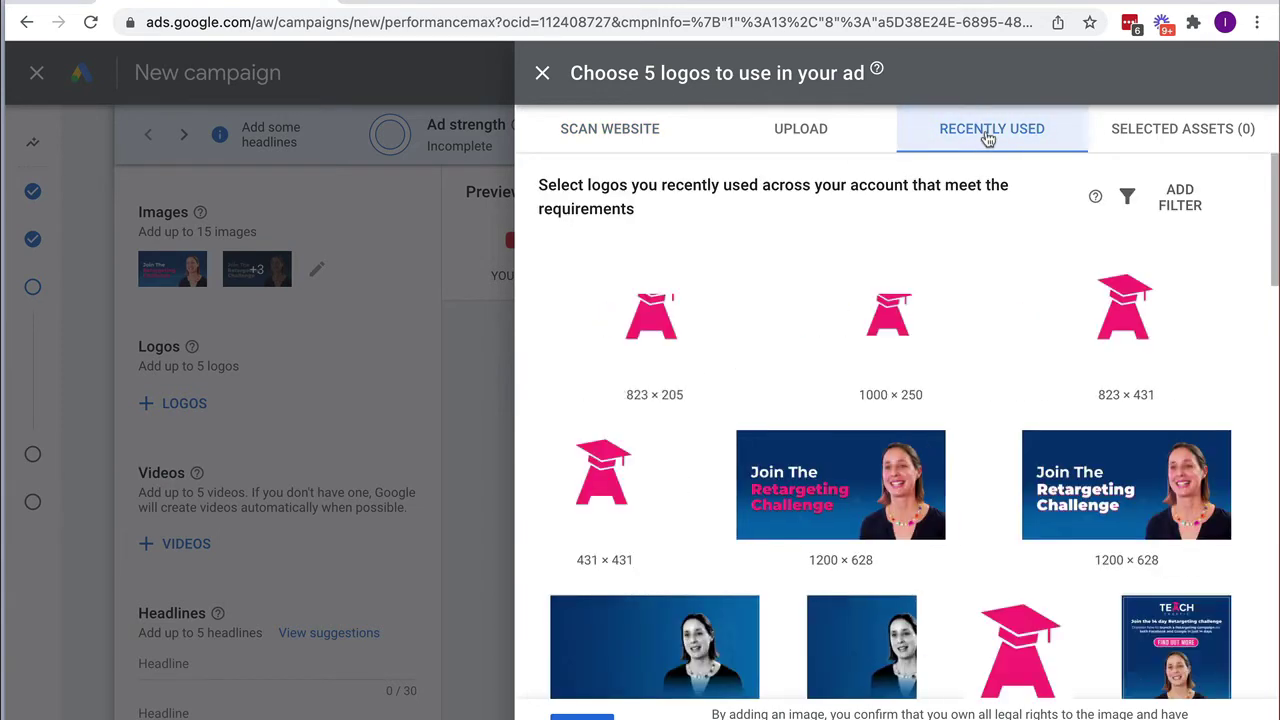
pyautogui.click(587, 490)
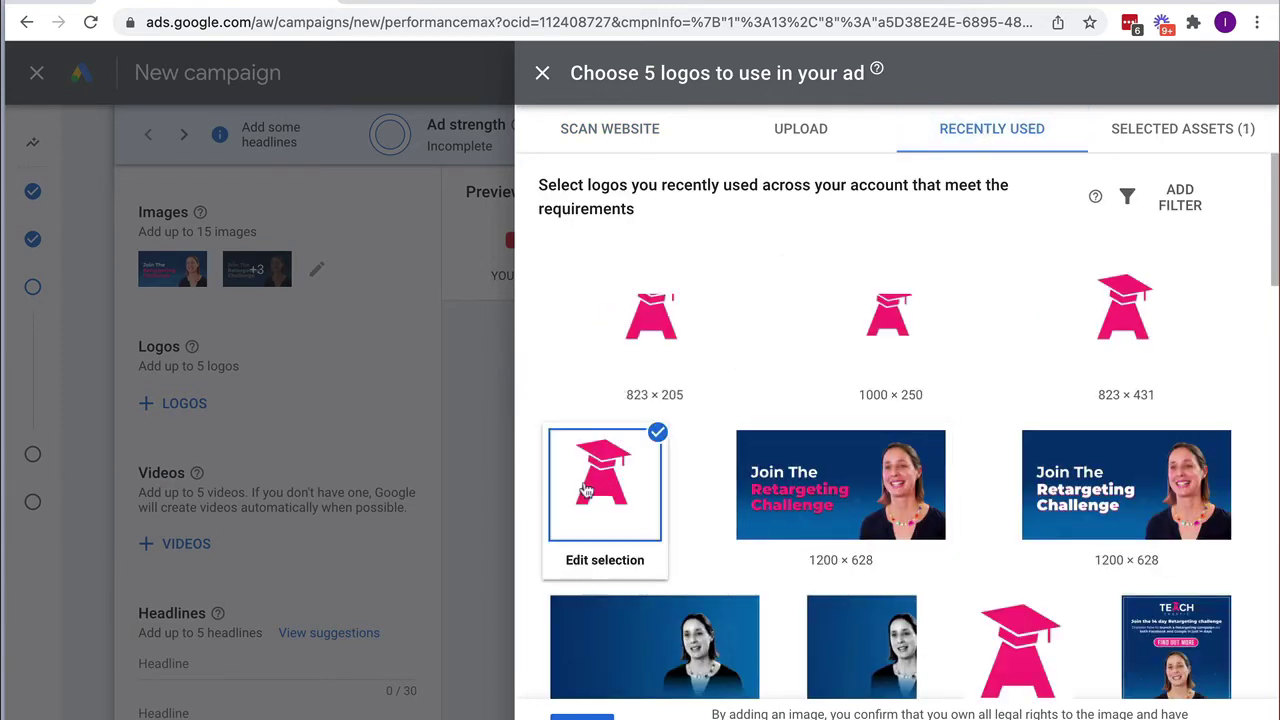
pyautogui.click(581, 716)
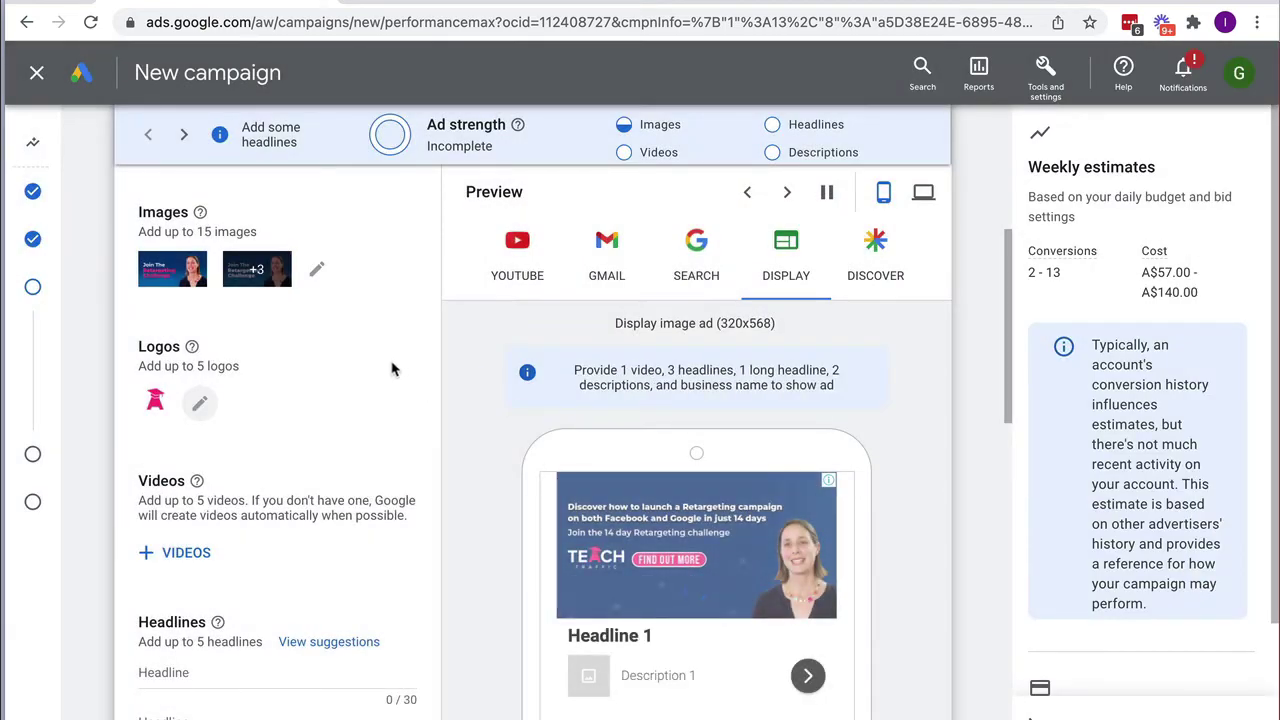
# Examine the asset group's requirements for videos, headlines, long headlines, descriptions and call to action
pyautogui.scroll(-1, 480, 422)
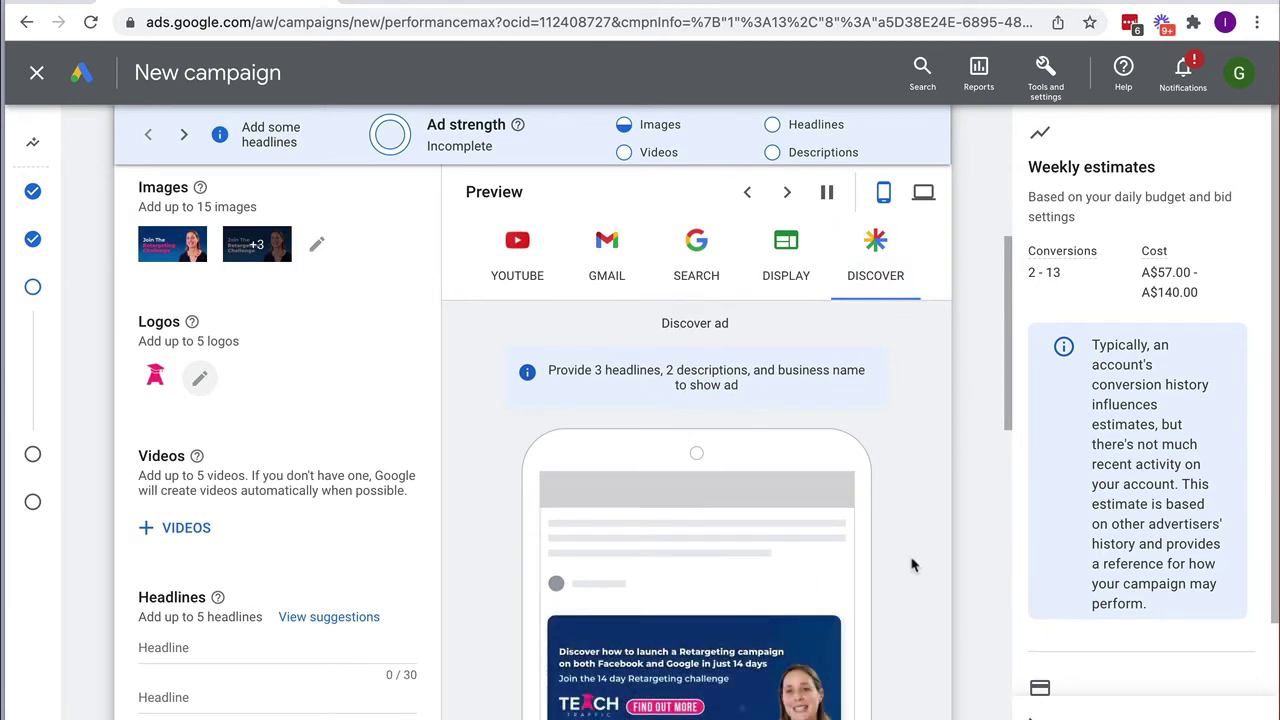
pyautogui.scroll(-2, 912, 565)
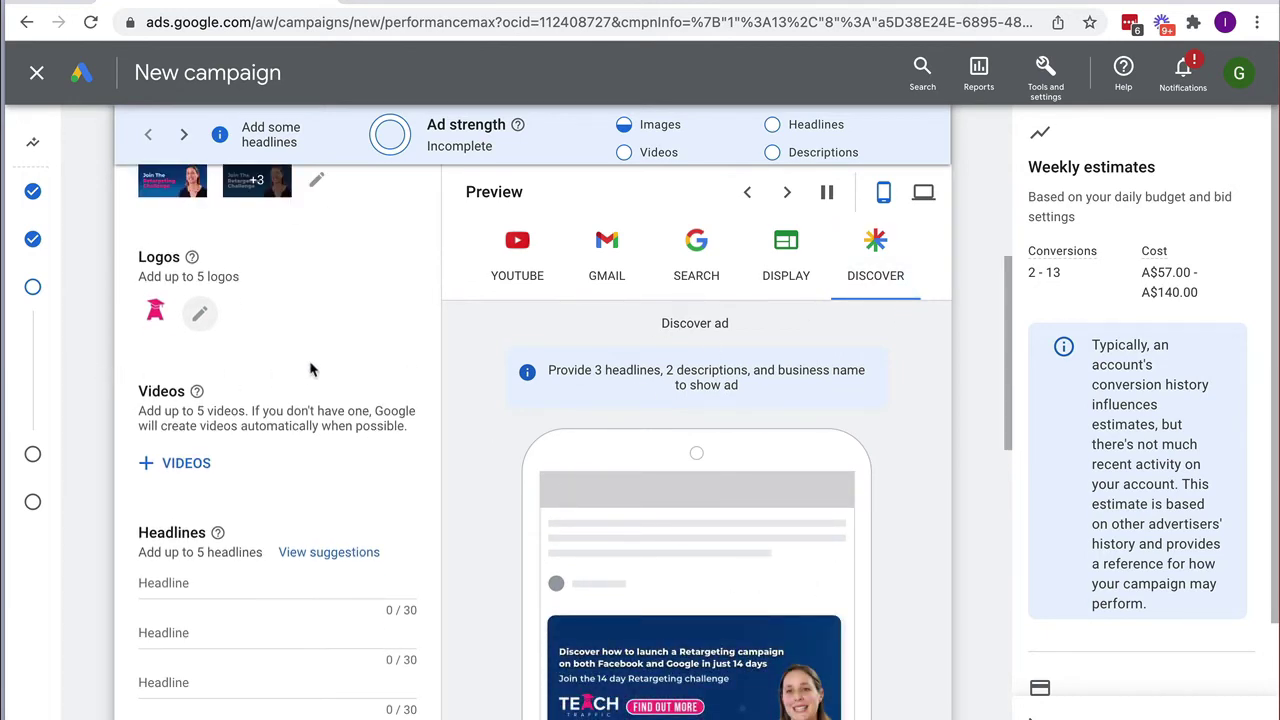
pyautogui.scroll(-3, 406, 376)
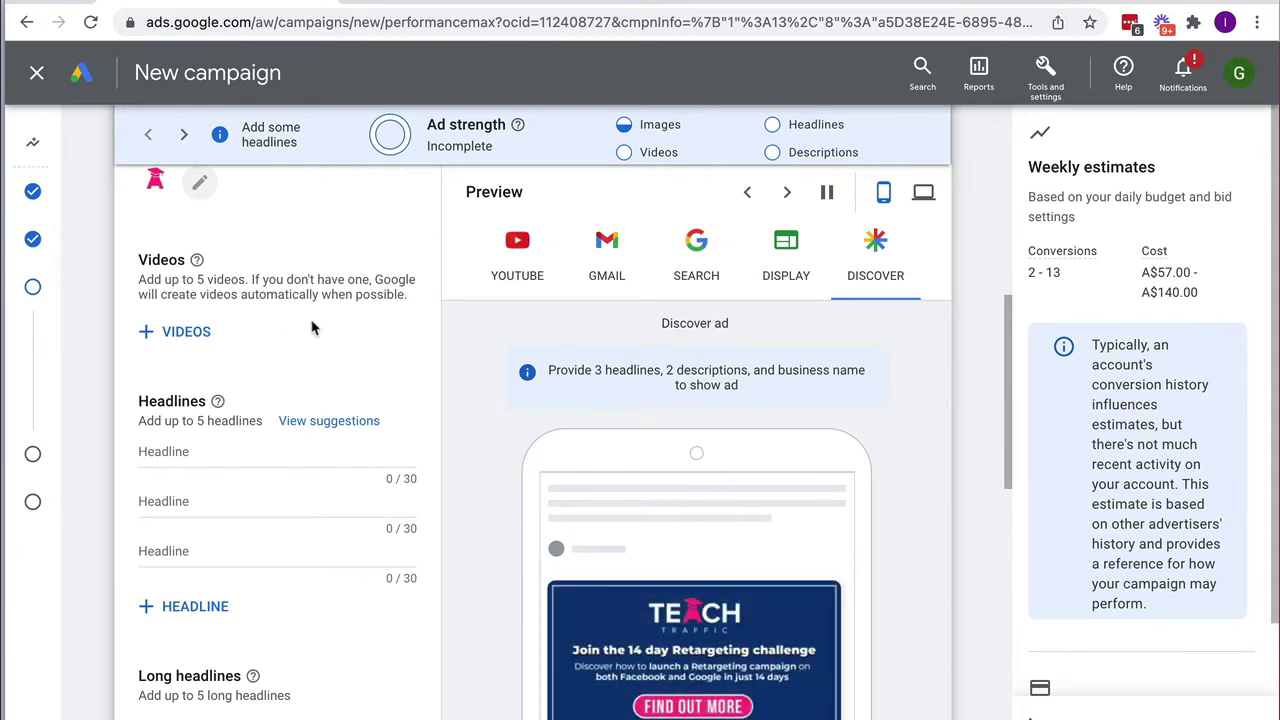
pyautogui.scroll(-2, 357, 350)
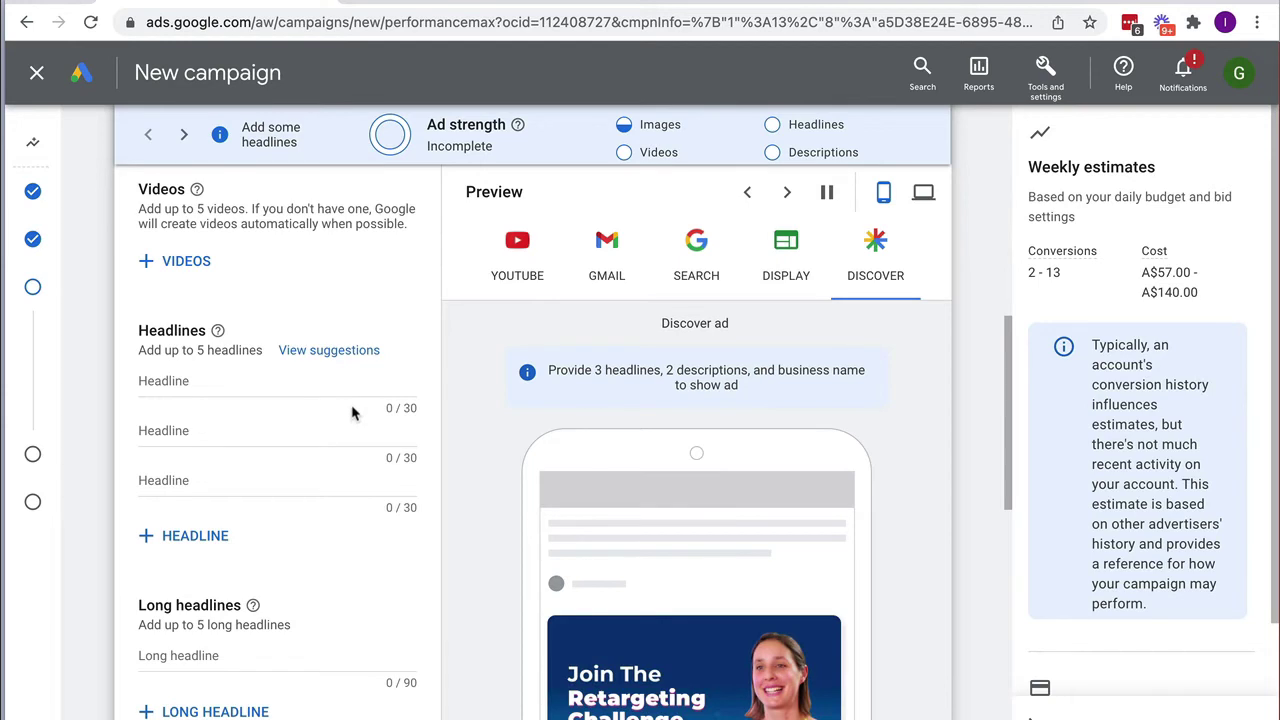
pyautogui.scroll(-1, 188, 400)
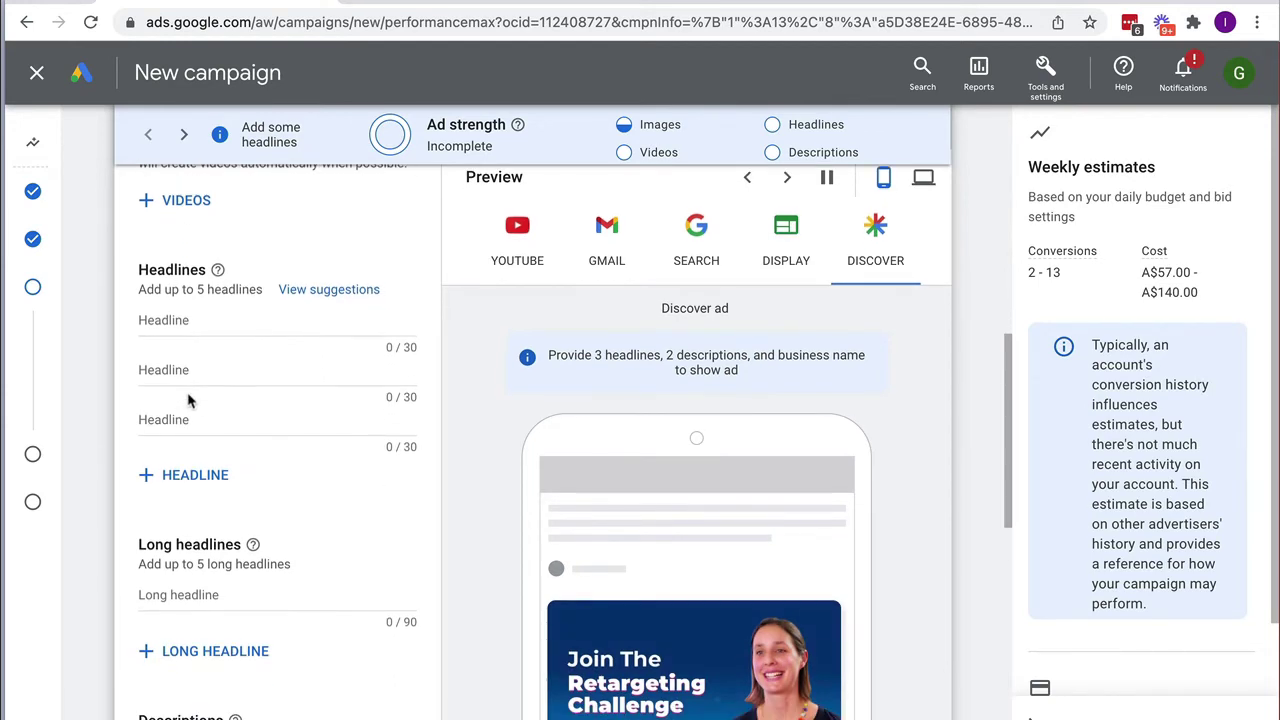
pyautogui.moveTo(147, 285); pyautogui.dragTo(244, 291)
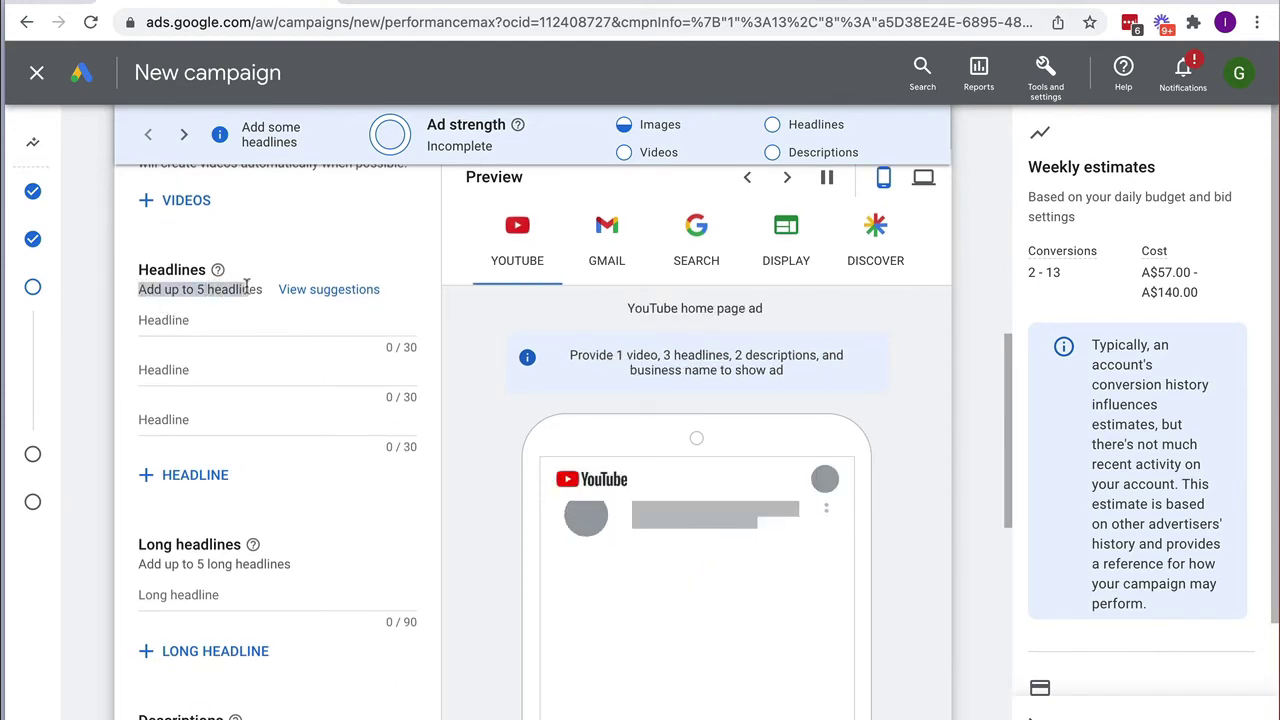
pyautogui.click(247, 290)
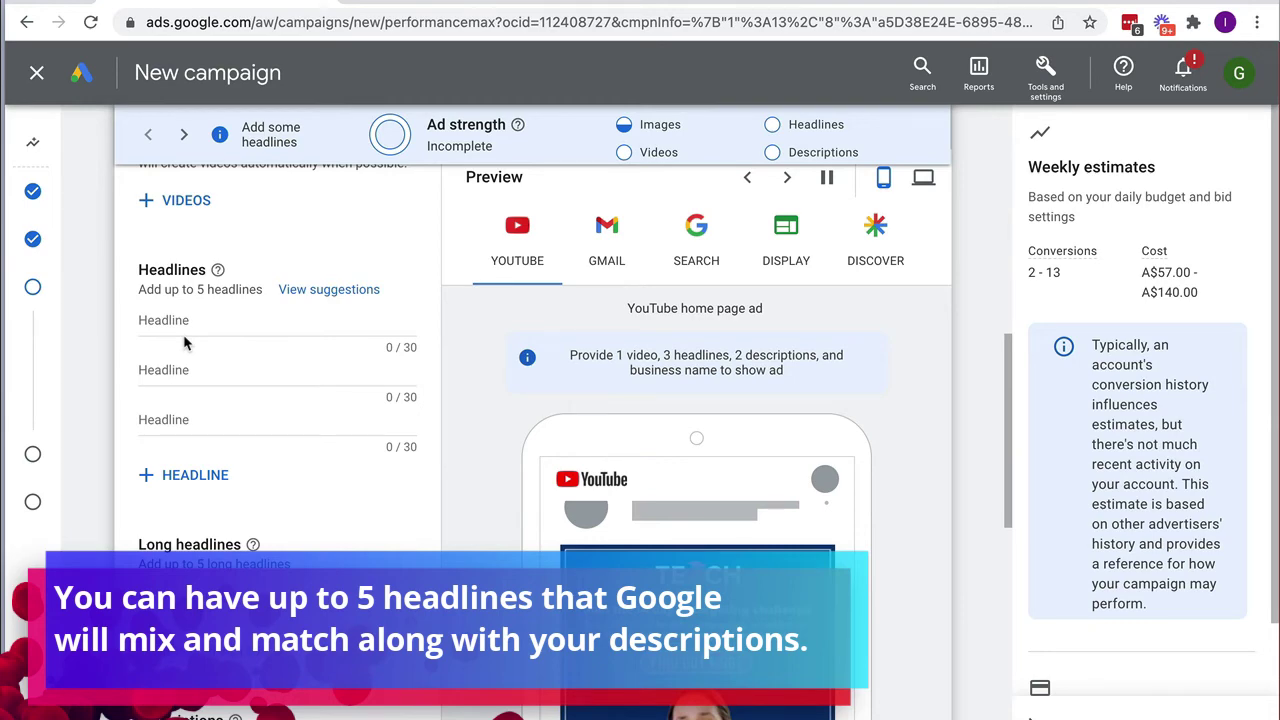
pyautogui.scroll(-3, 266, 409)
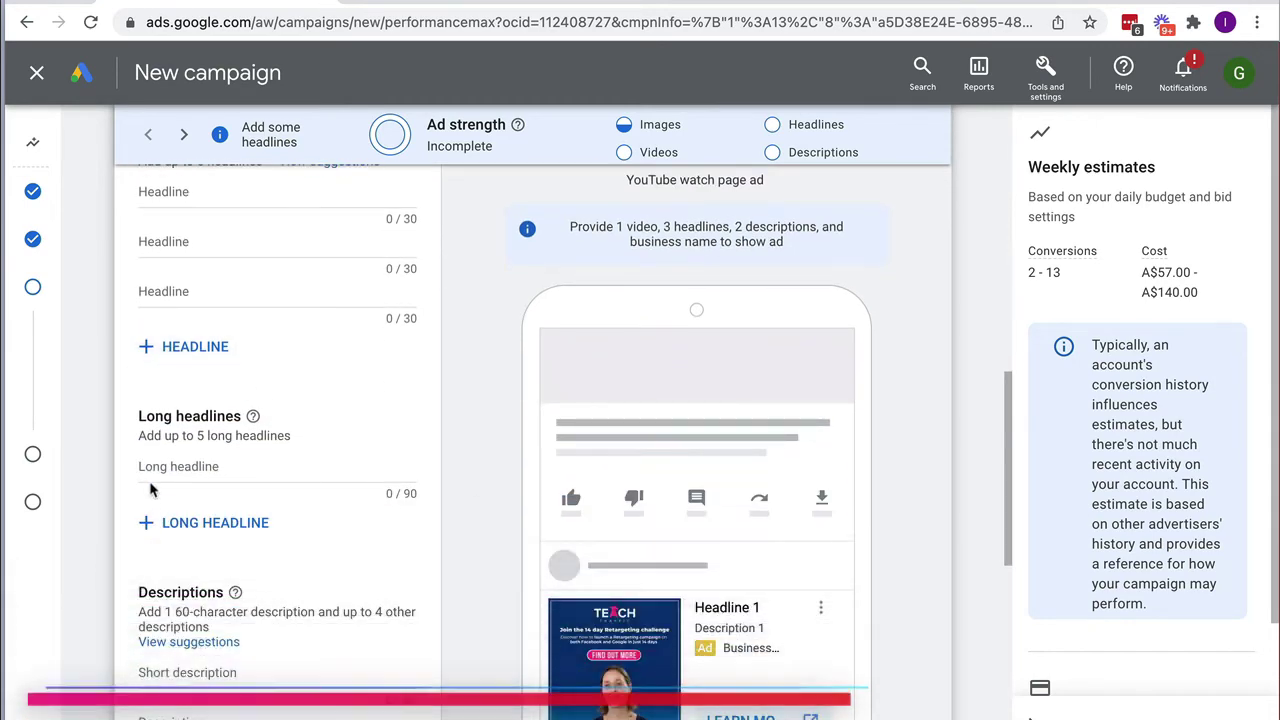
pyautogui.scroll(-4, 252, 486)
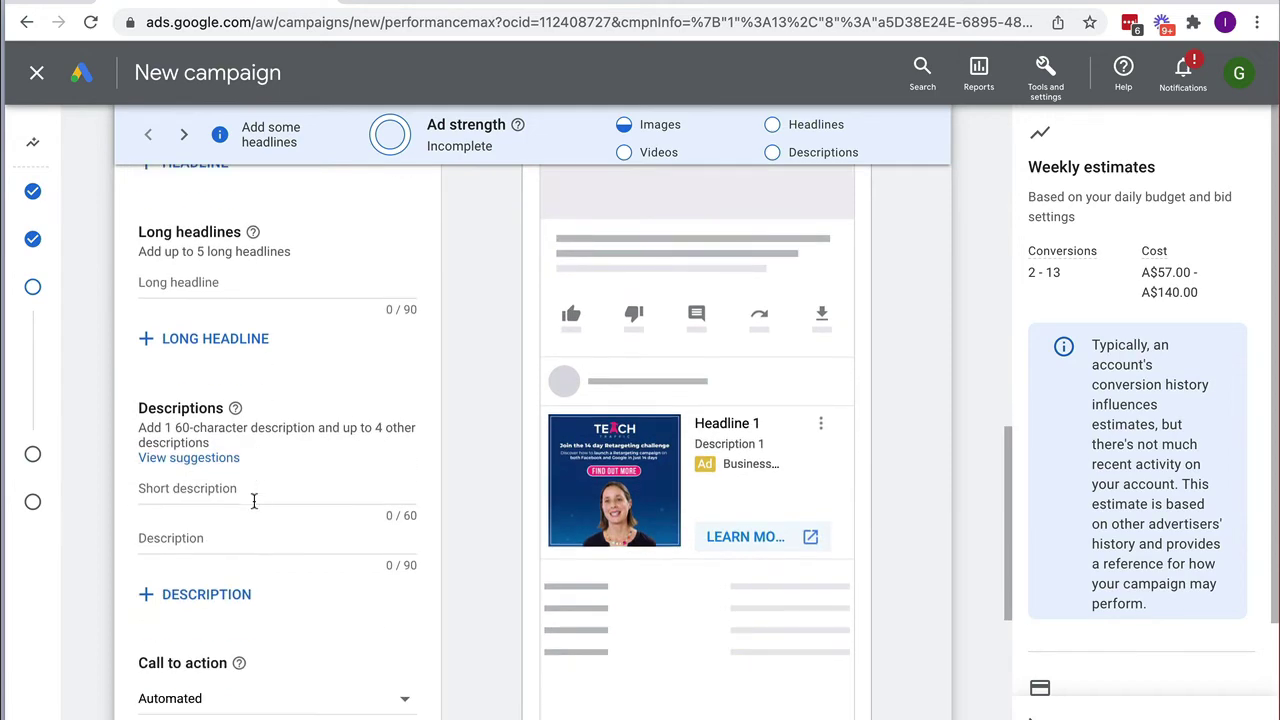
pyautogui.scroll(-4, 269, 511)
pyautogui.scroll(7, 269, 511)
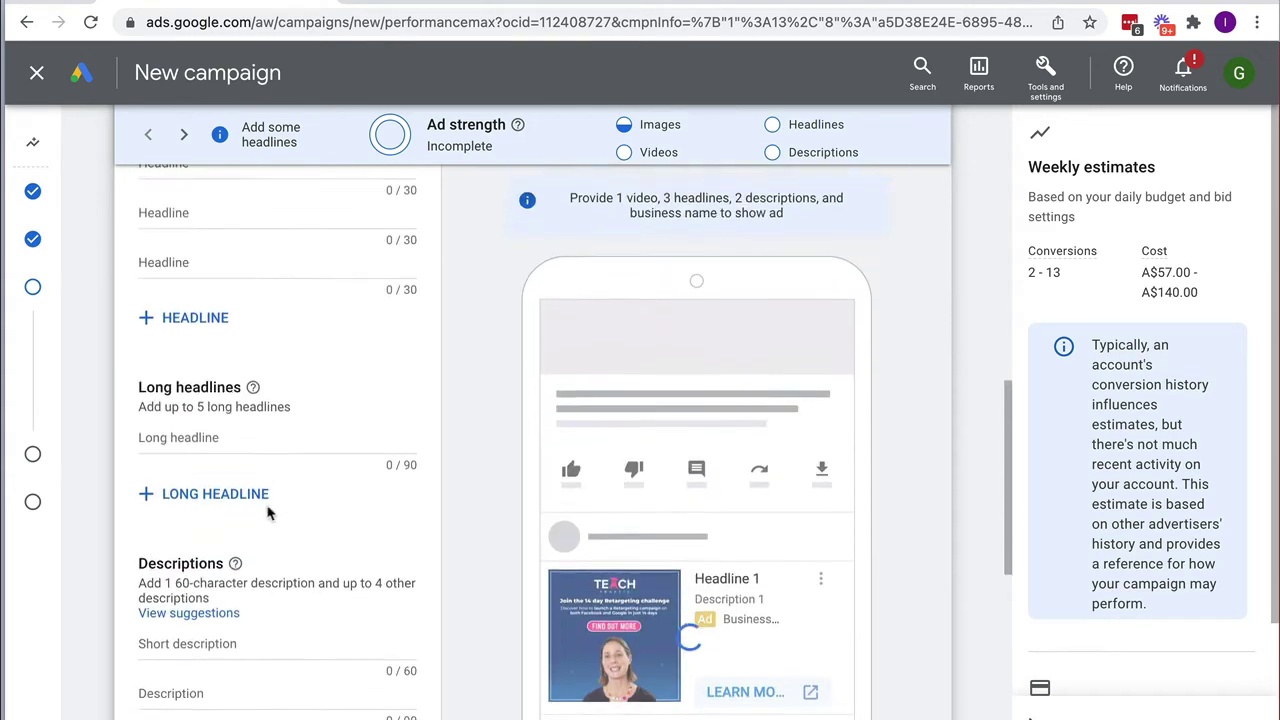
pyautogui.scroll(4, 267, 513)
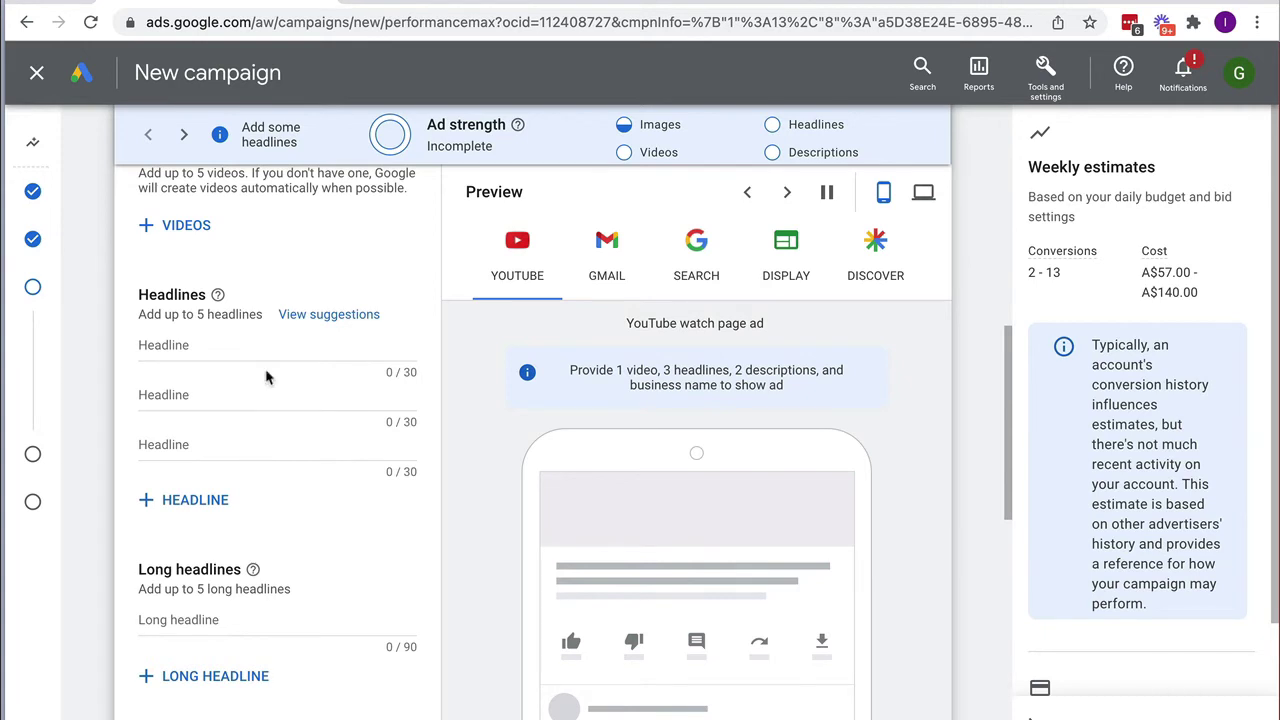
pyautogui.scroll(-1, 314, 471)
pyautogui.scroll(2, 314, 471)
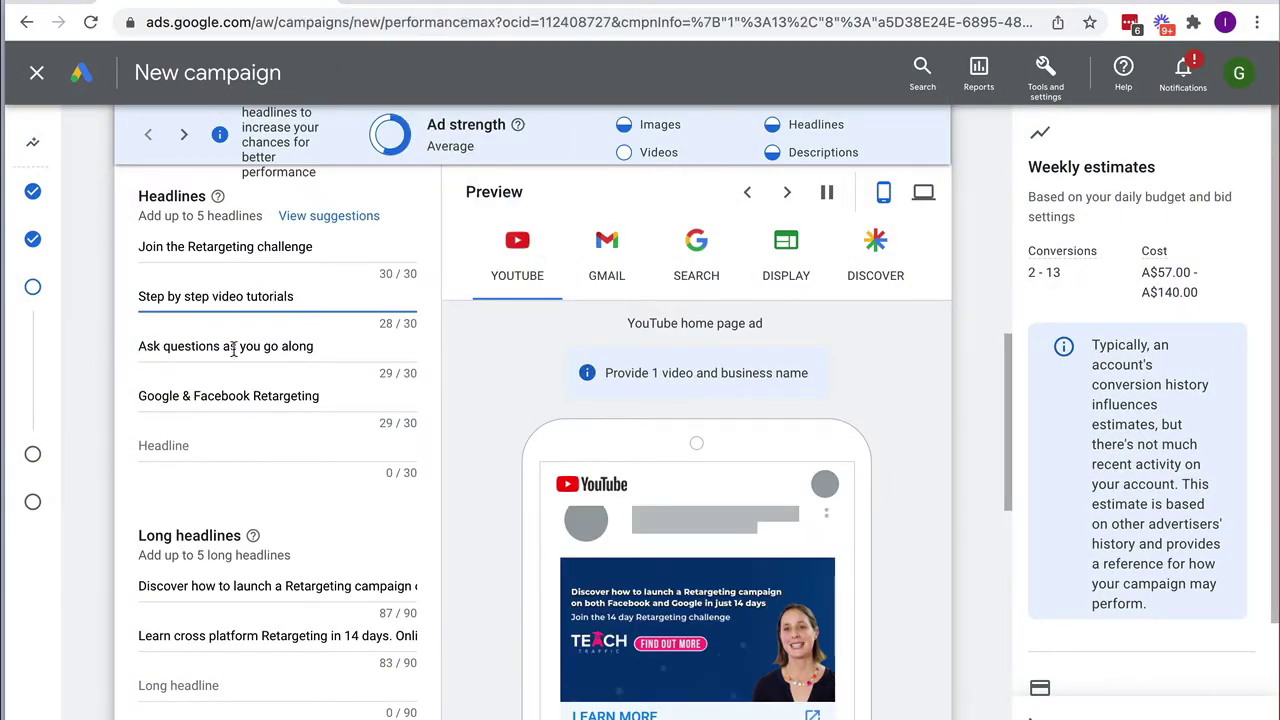
# Review the asset group's headlines, long headlines and descriptions, and view the Gmail ad preview
pyautogui.scroll(2, 265, 343)
pyautogui.scroll(-4, 280, 330)
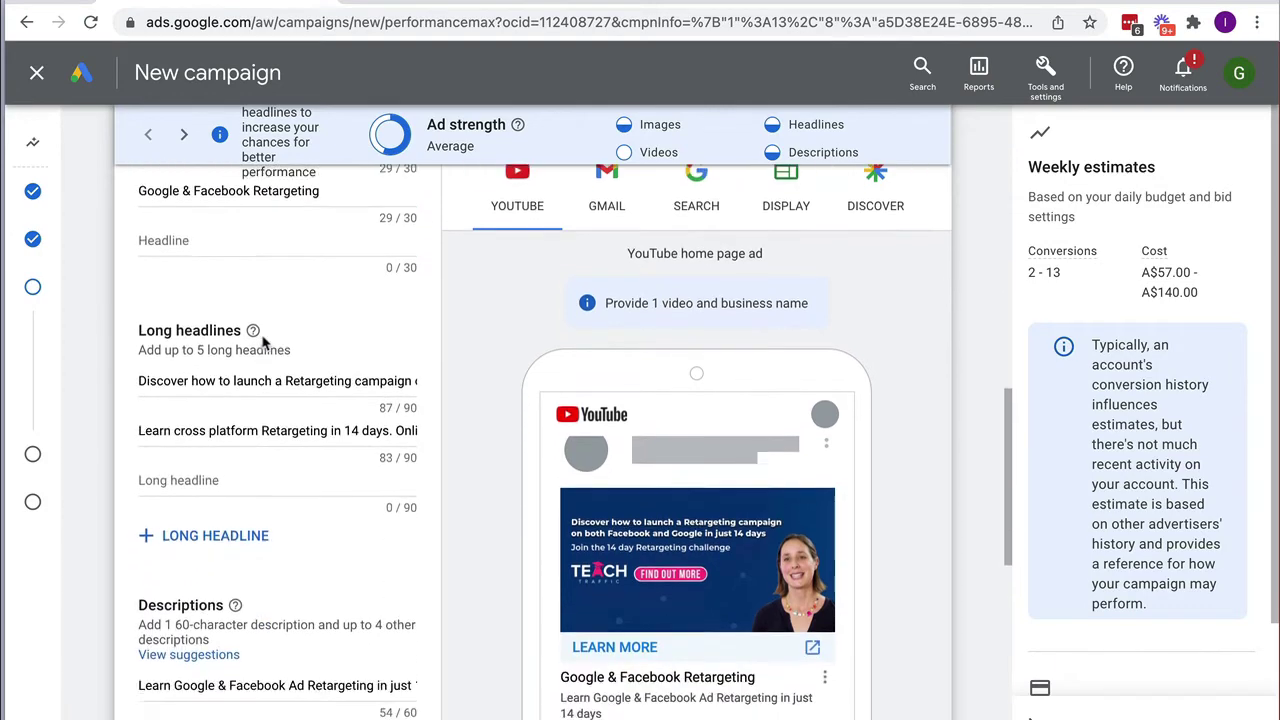
pyautogui.click(292, 324)
pyautogui.scroll(-2, 297, 334)
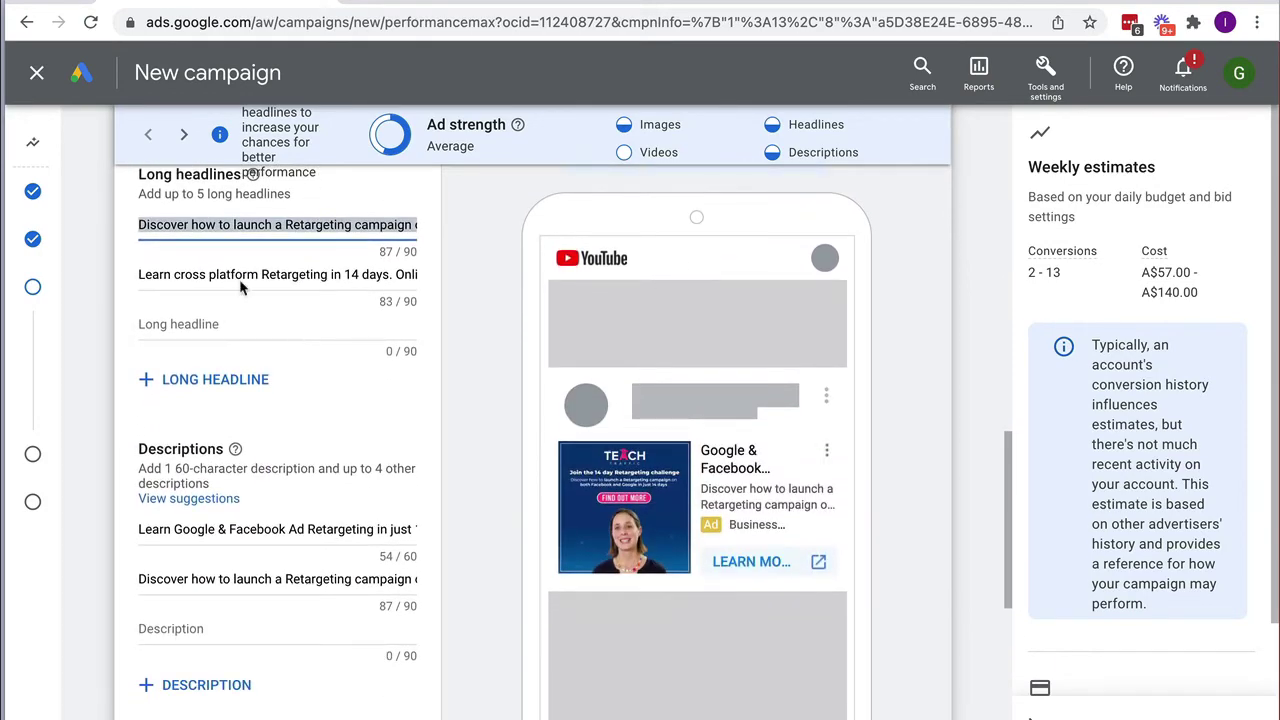
pyautogui.scroll(-2, 297, 445)
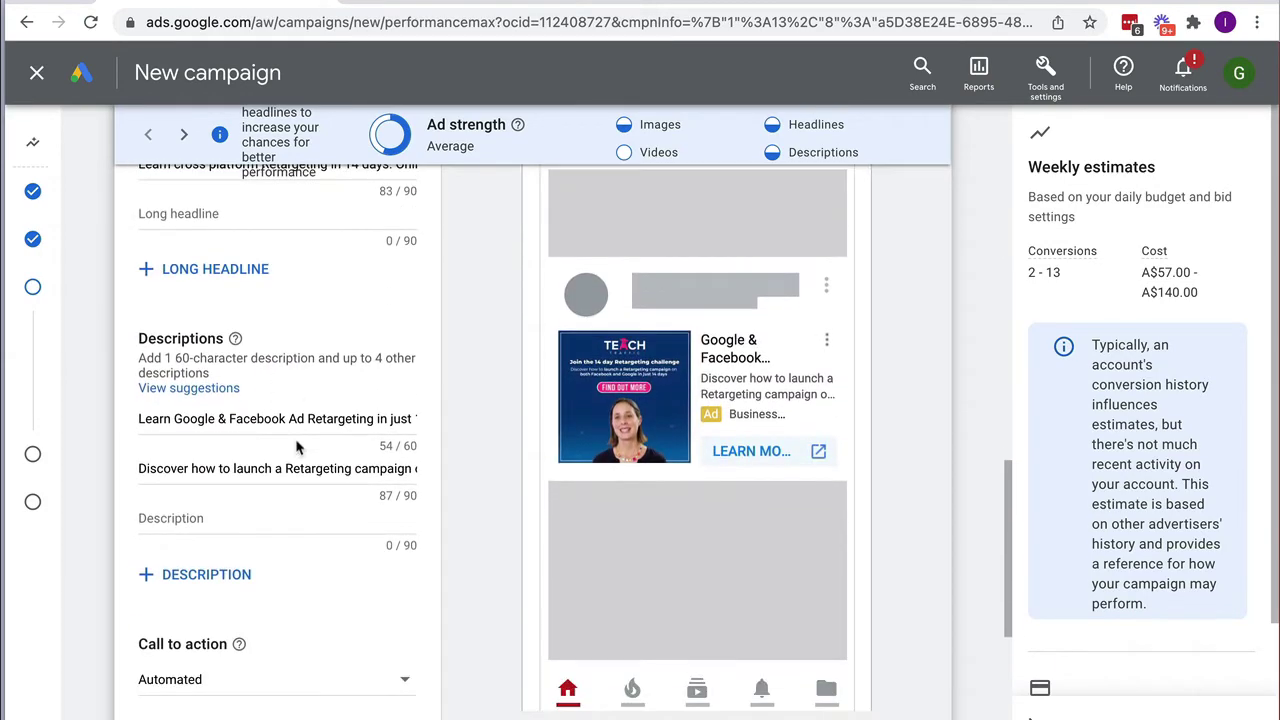
pyautogui.scroll(6, 298, 445)
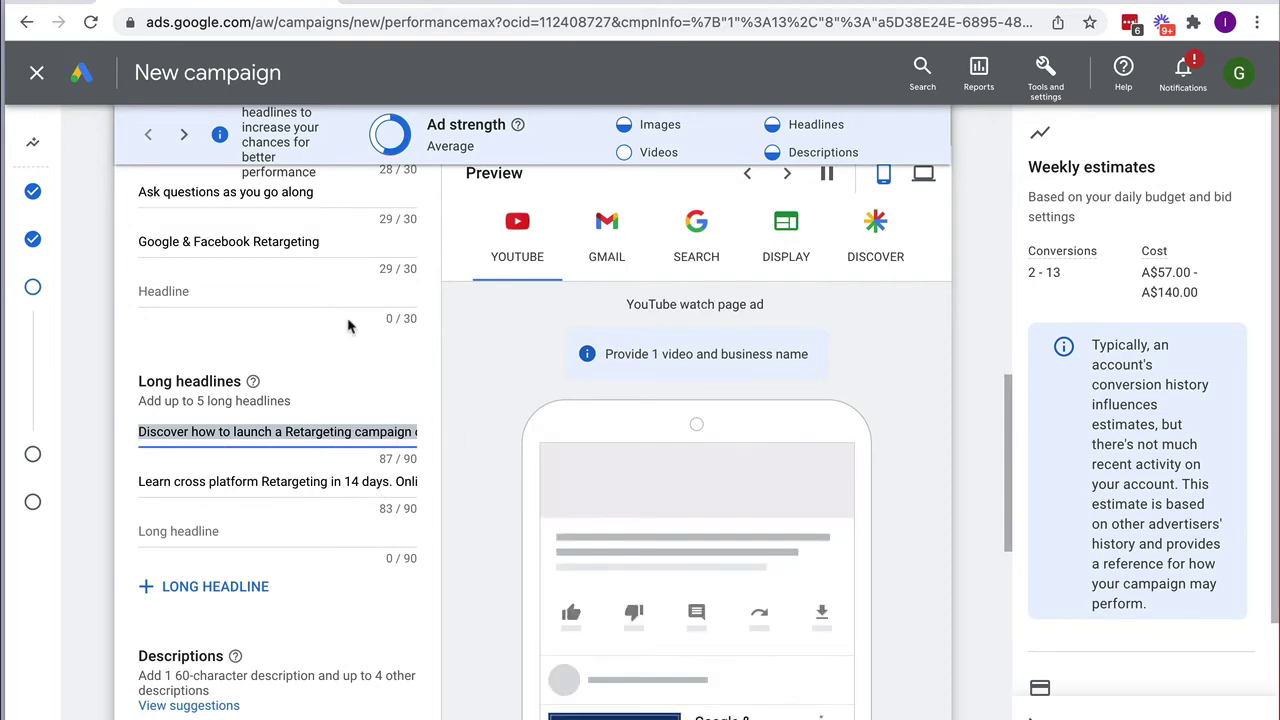
pyautogui.click(607, 238)
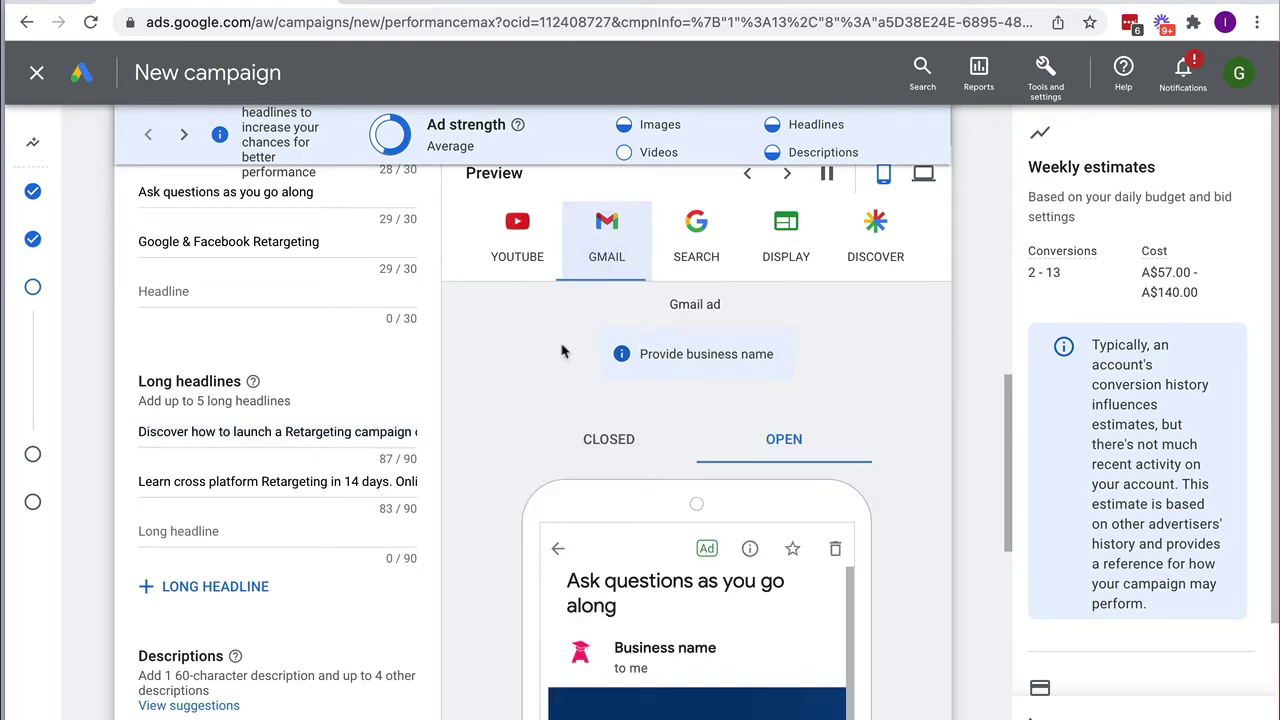
pyautogui.scroll(-4, 509, 400)
pyautogui.scroll(2, 506, 406)
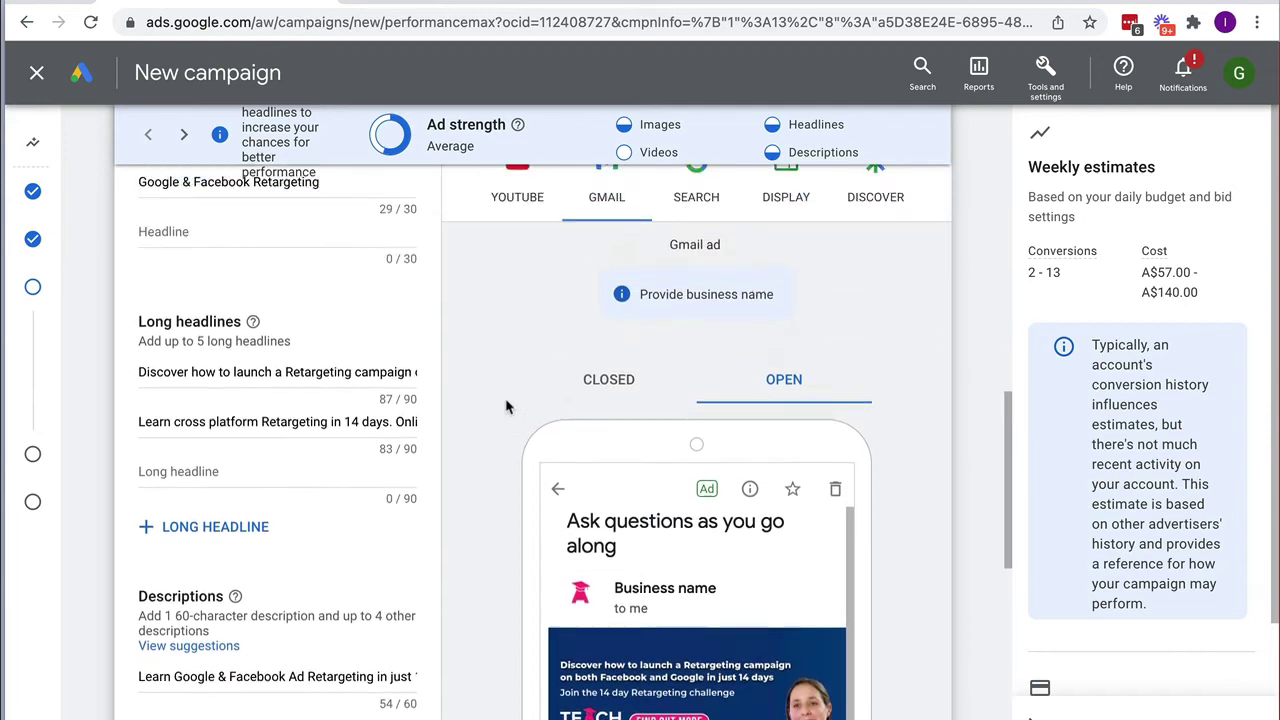
# Set the asset group's call to action to Learn more and enter Teach Traffic as the business name
pyautogui.scroll(-5, 271, 409)
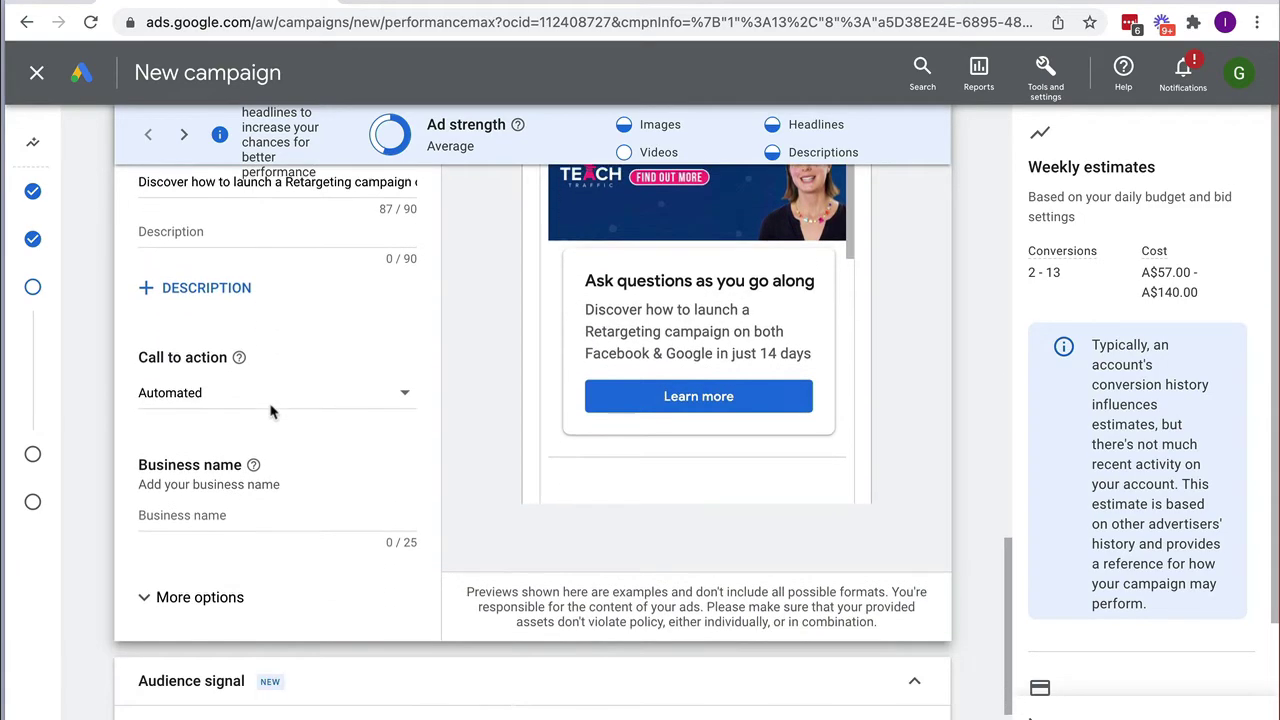
pyautogui.click(198, 396)
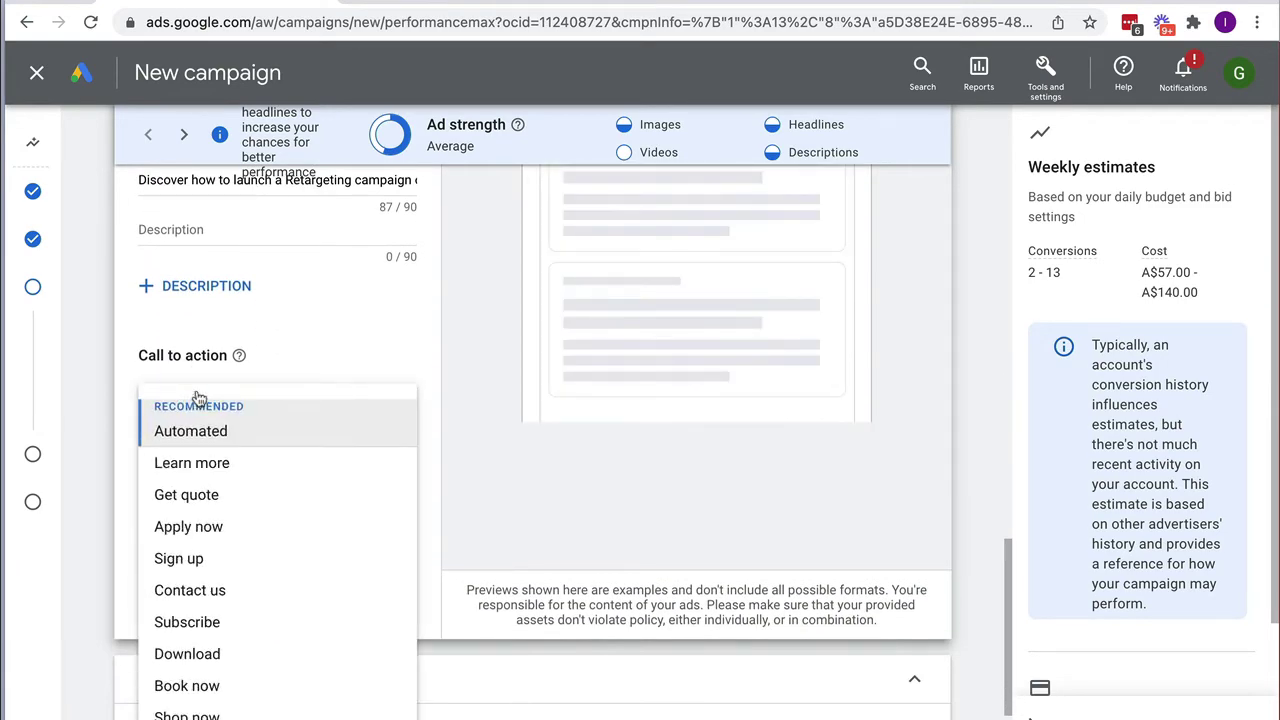
pyautogui.click(226, 470)
pyautogui.click(222, 513)
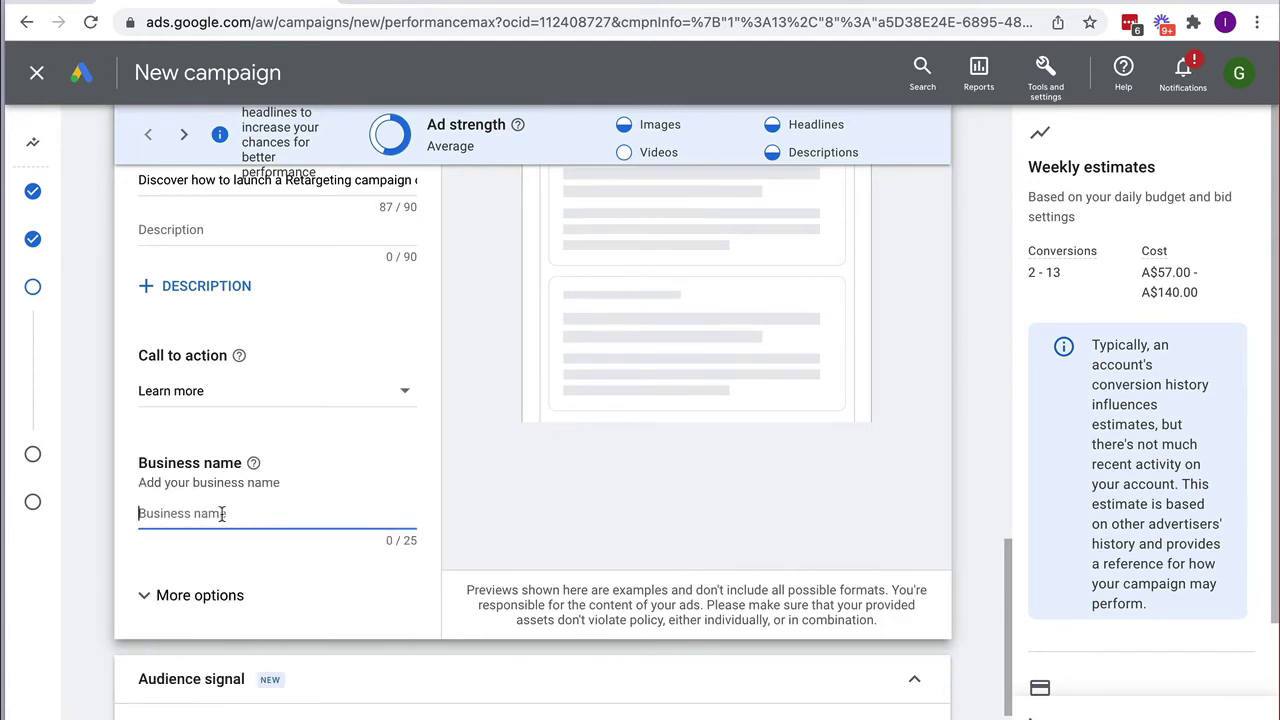
pyautogui.write('Teac')
pyautogui.click(467, 492)
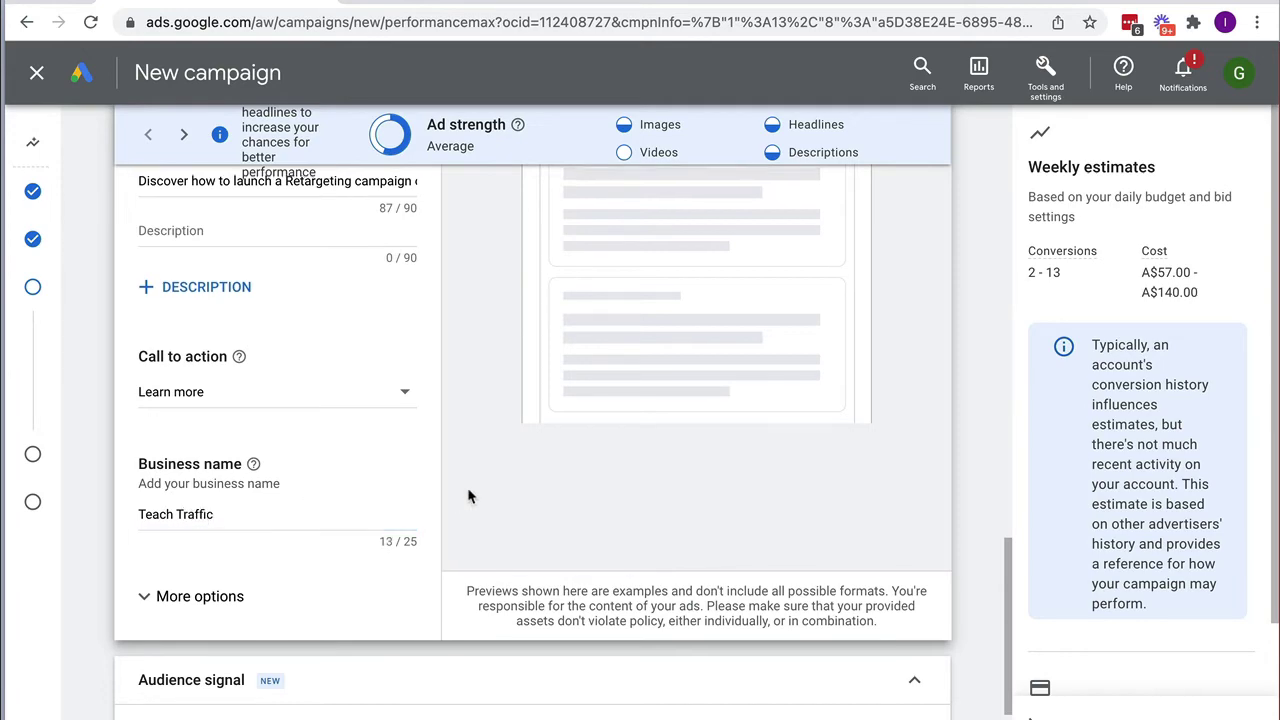
# Examine how the asset group's headlines and descriptions combine in the ad previews, and check the remaining text fields down to the business name
pyautogui.scroll(5, 467, 487)
pyautogui.scroll(3, 467, 487)
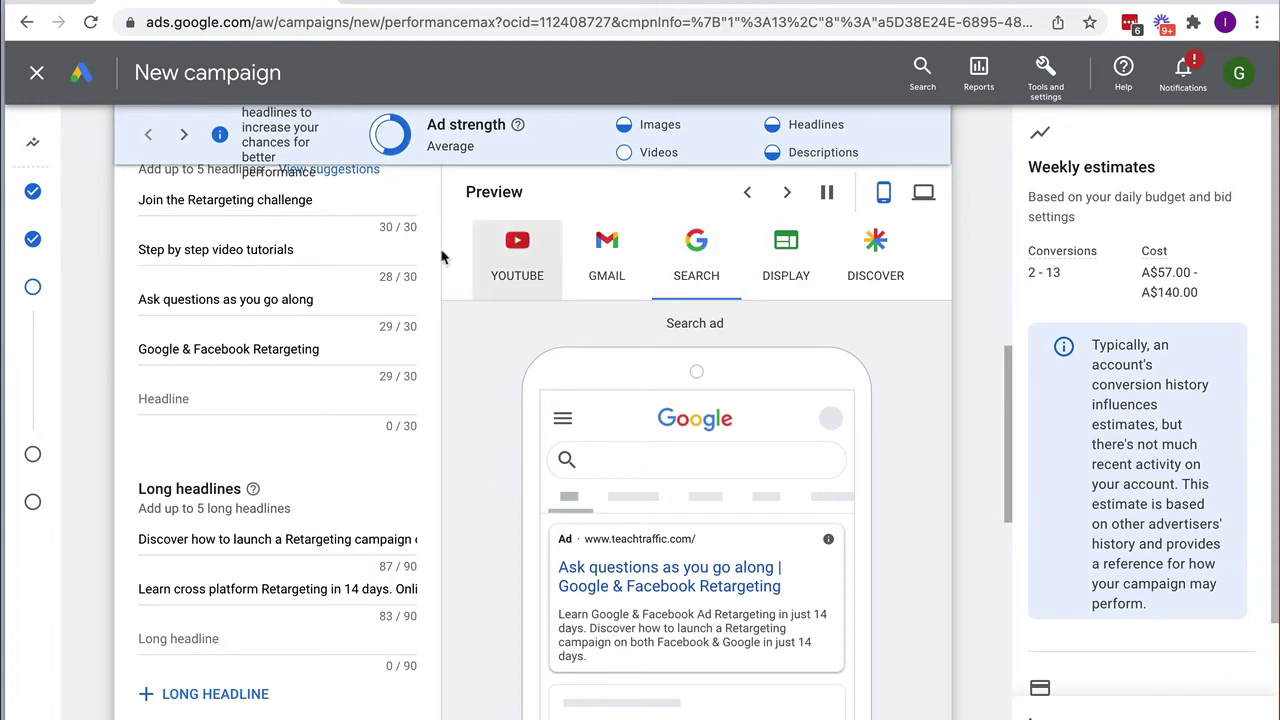
pyautogui.scroll(1, 632, 588)
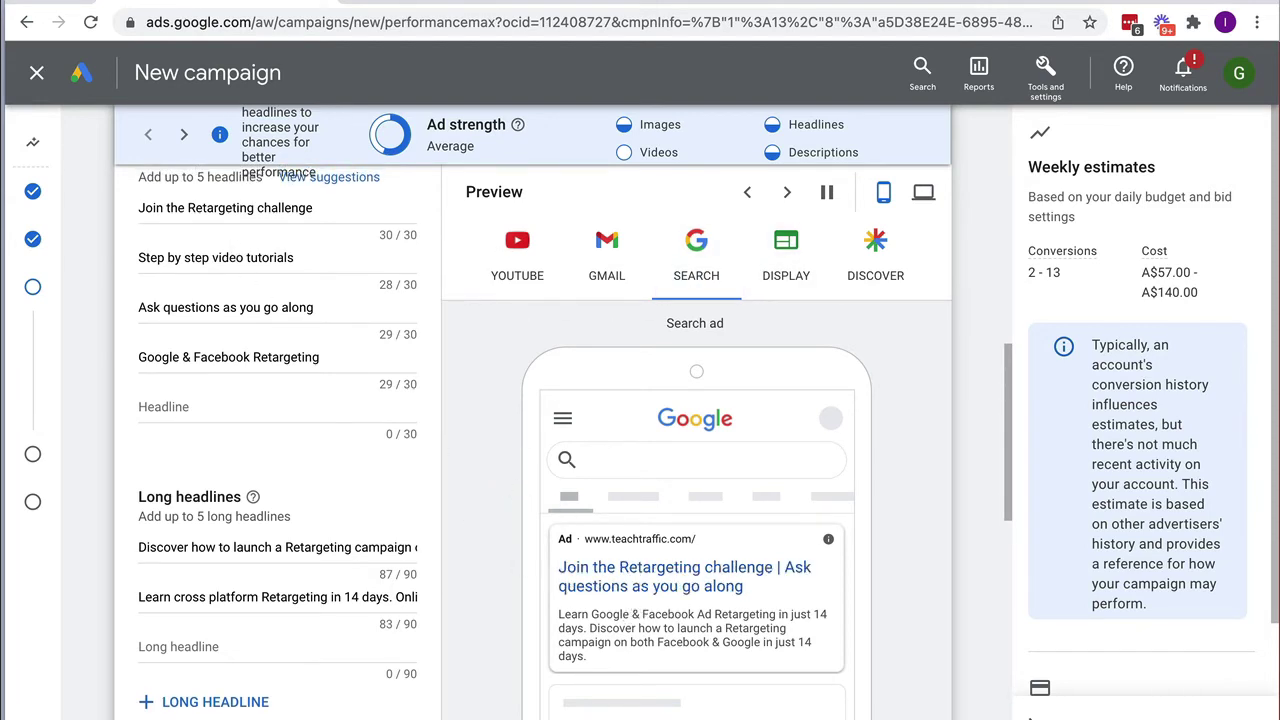
pyautogui.scroll(2, 466, 394)
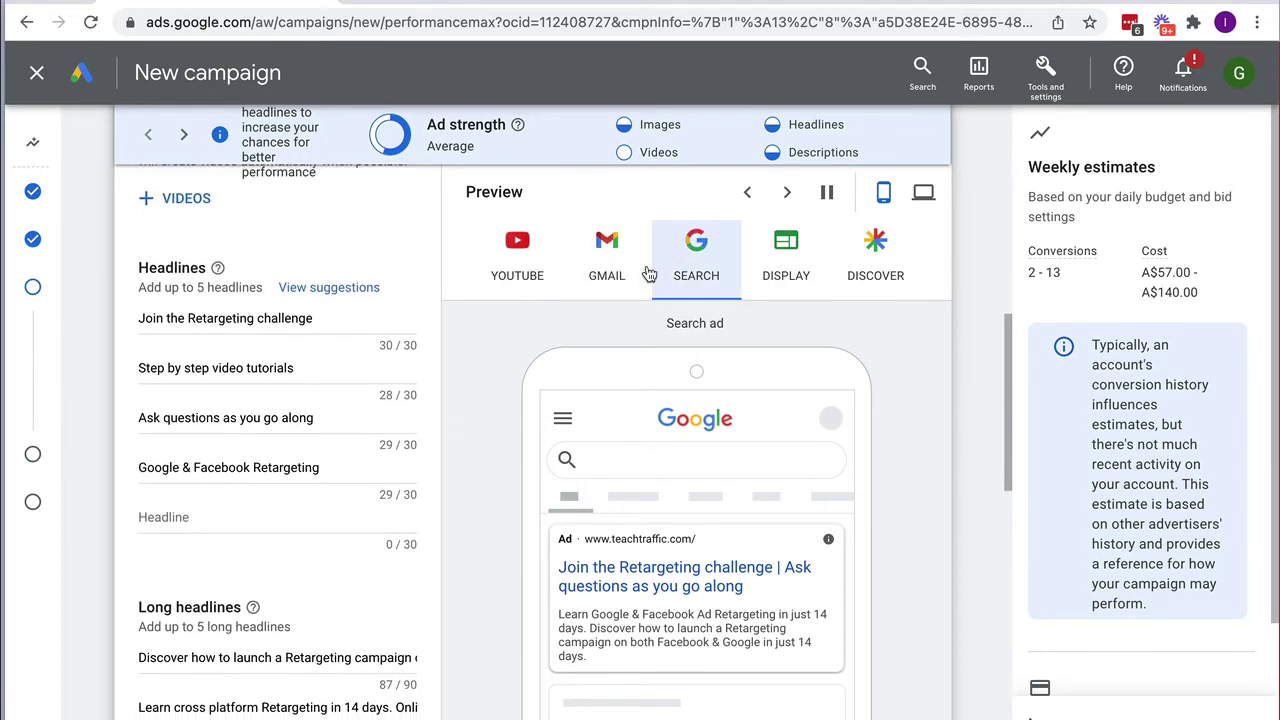
pyautogui.scroll(1, 472, 380)
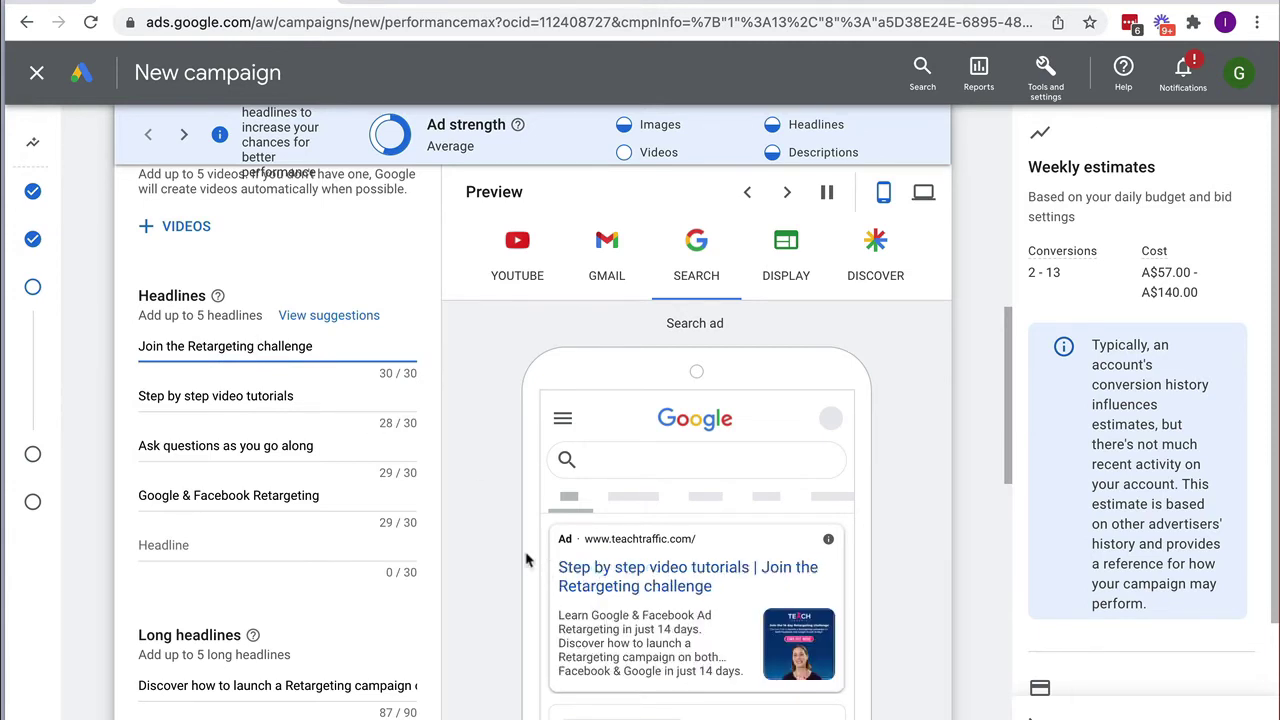
pyautogui.scroll(-5, 438, 500)
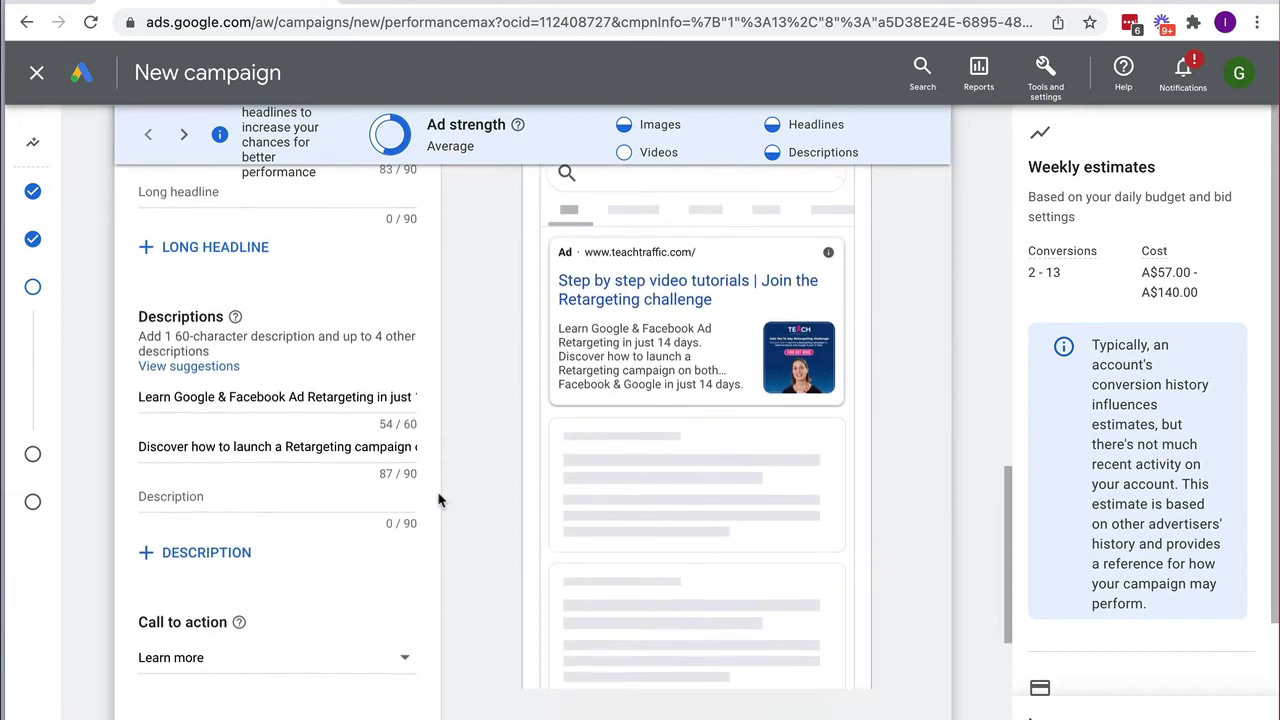
pyautogui.scroll(-1, 438, 500)
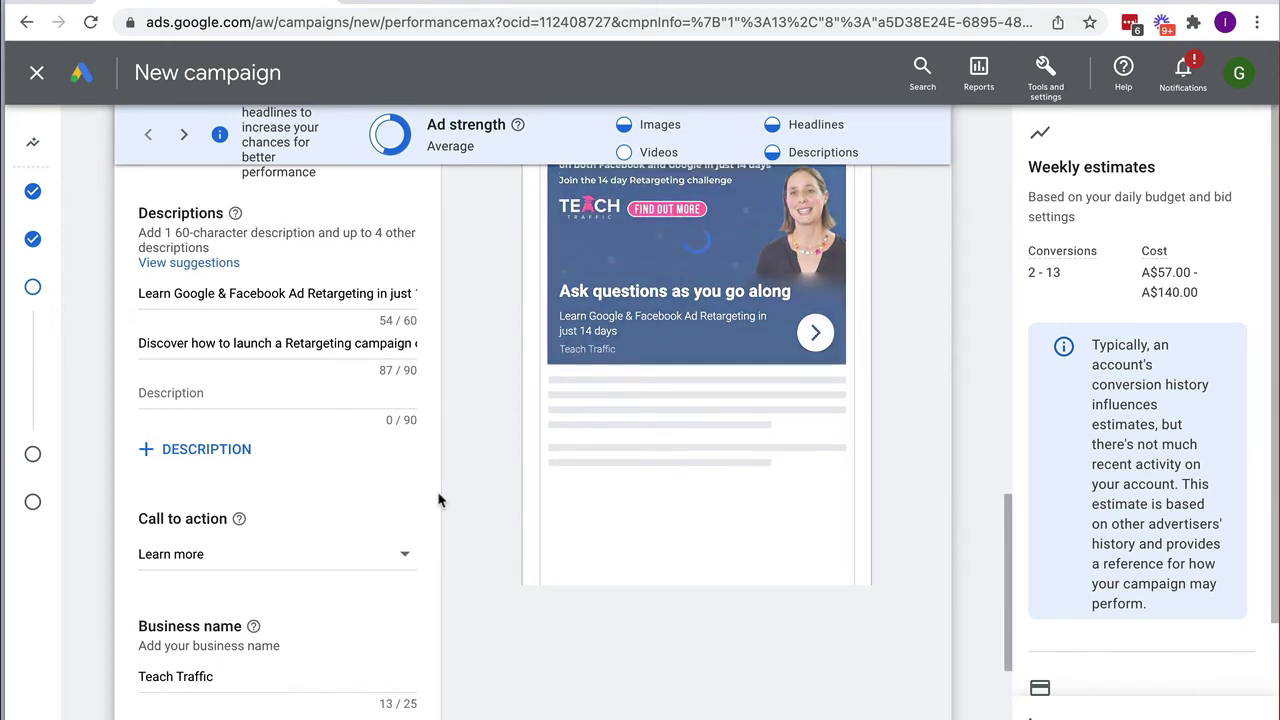
pyautogui.scroll(-3, 438, 500)
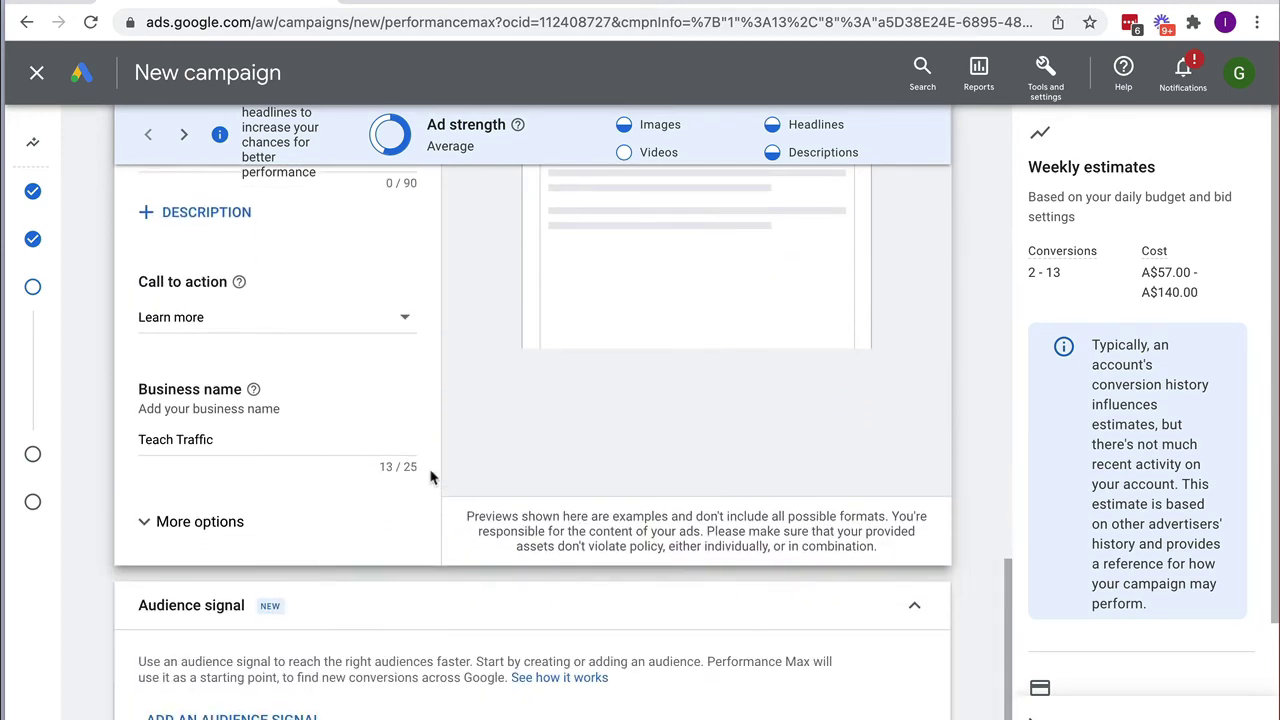
# Add a new audience signal to the asset group and name it Google Ads
pyautogui.scroll(-1, 488, 455)
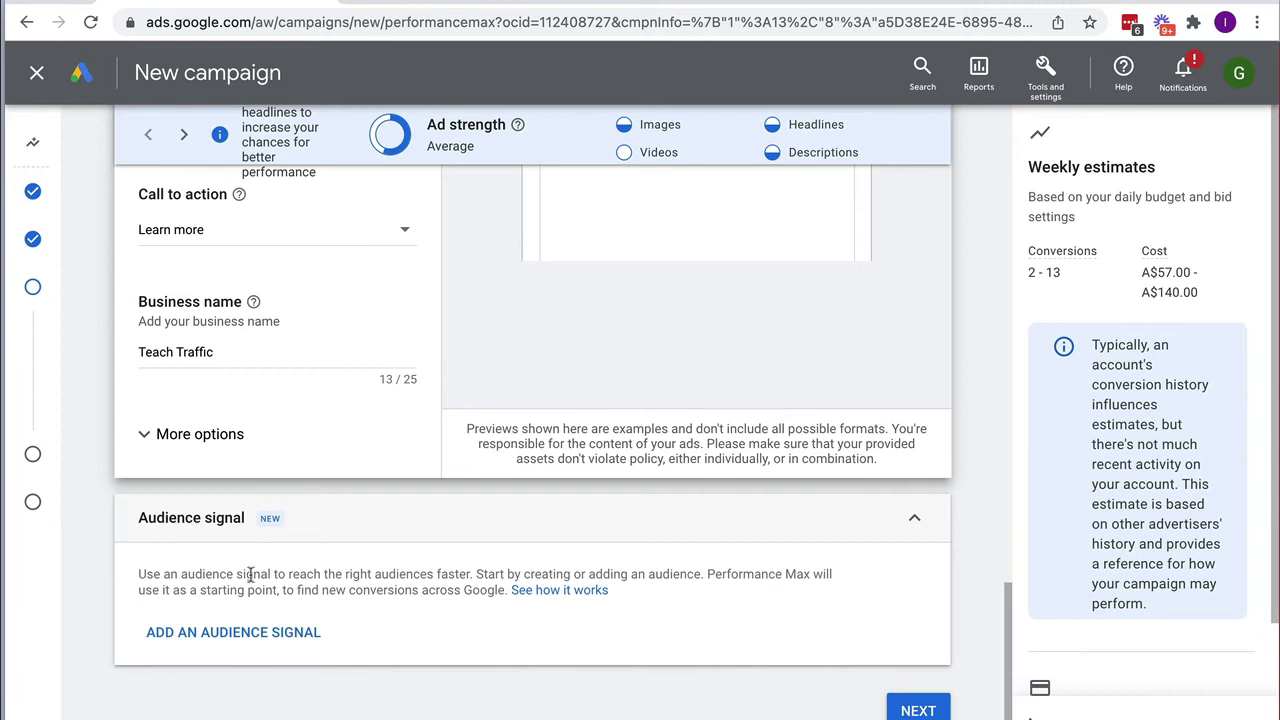
pyautogui.click(188, 634)
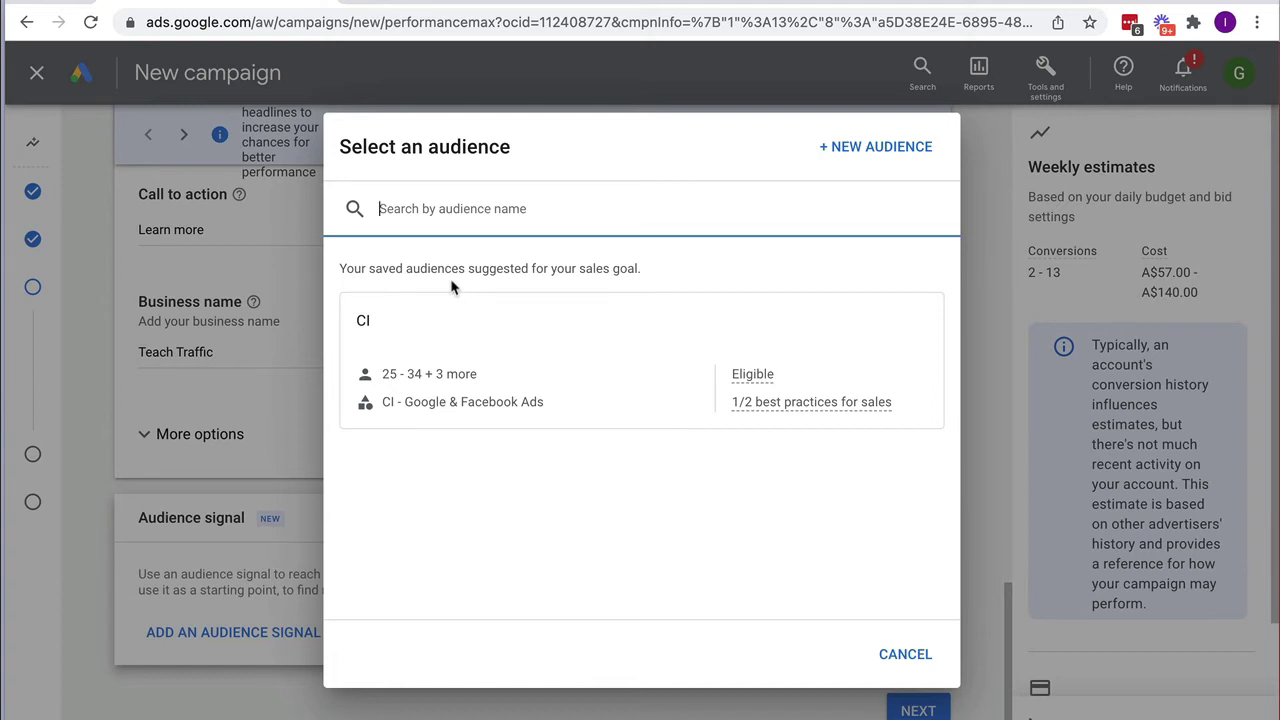
pyautogui.click(853, 148)
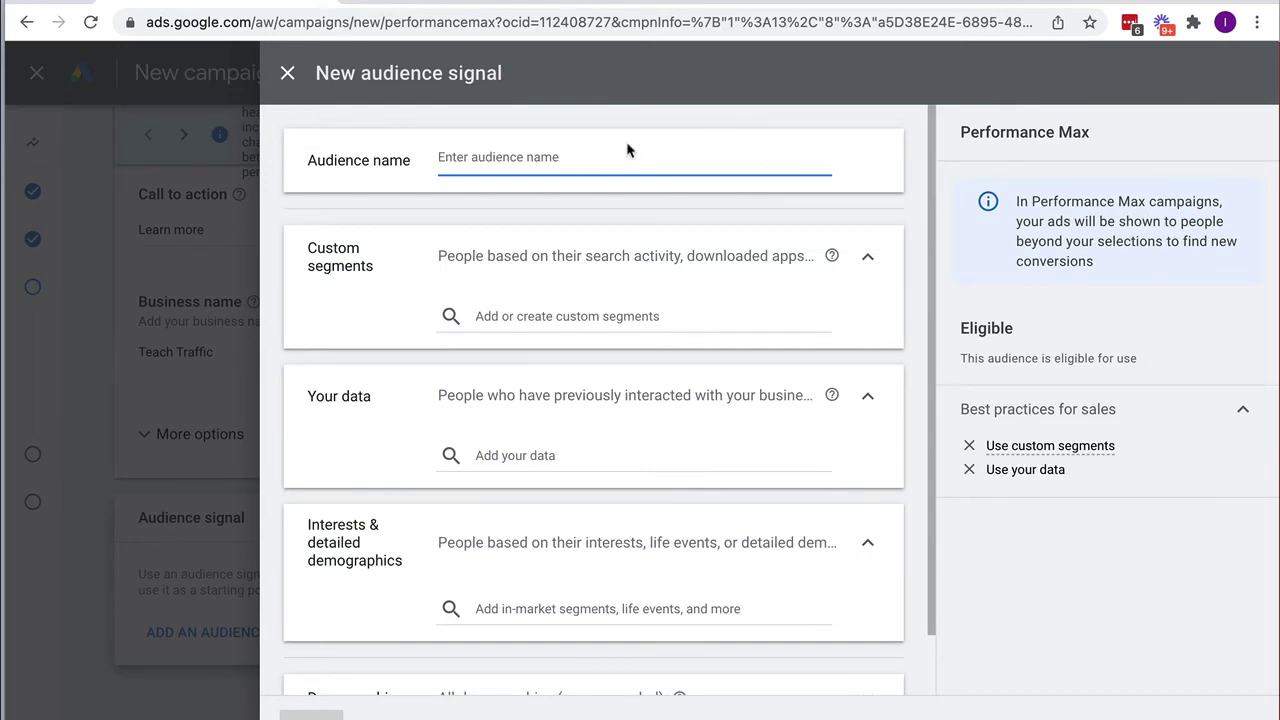
pyautogui.write('Google Ads')
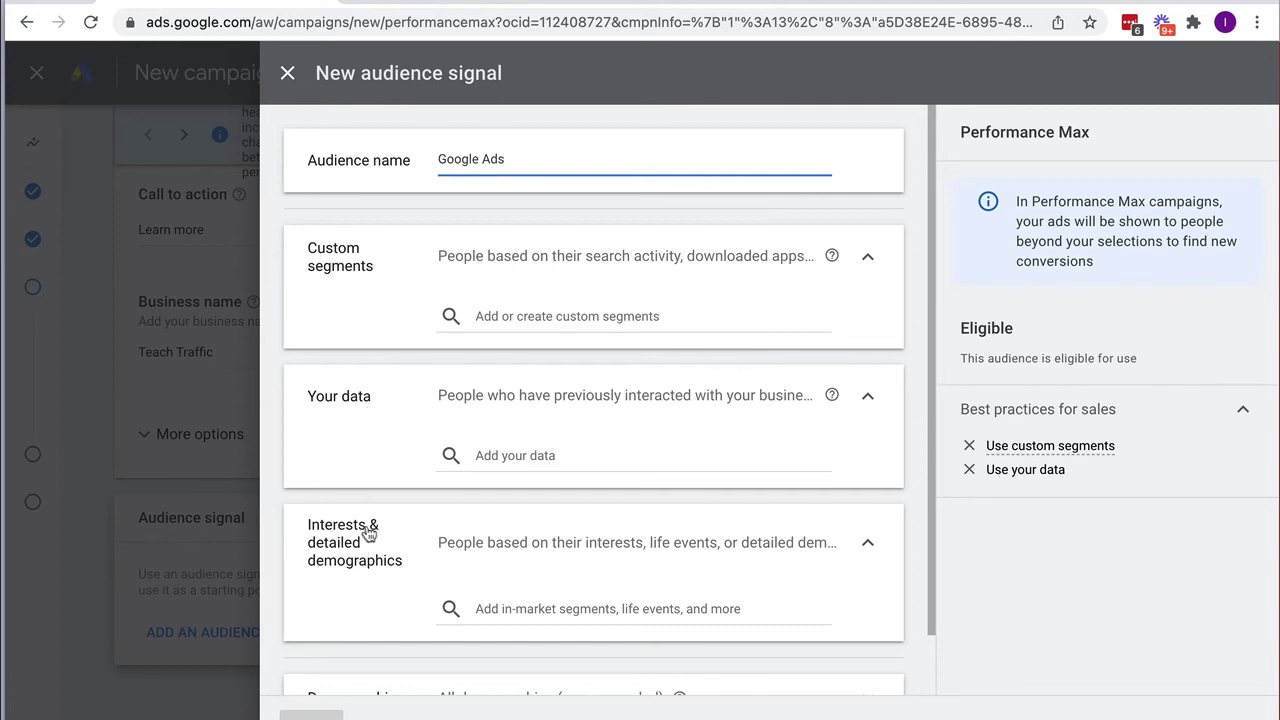
pyautogui.scroll(-1, 408, 563)
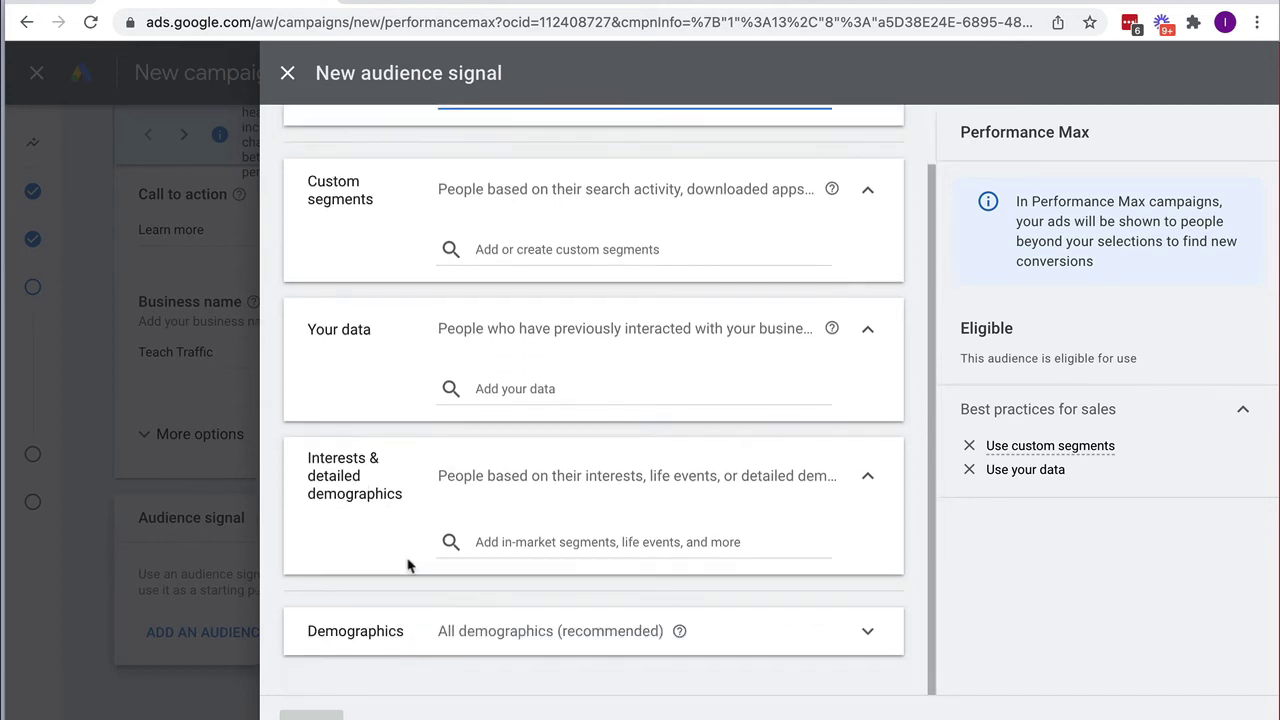
pyautogui.scroll(1, 385, 595)
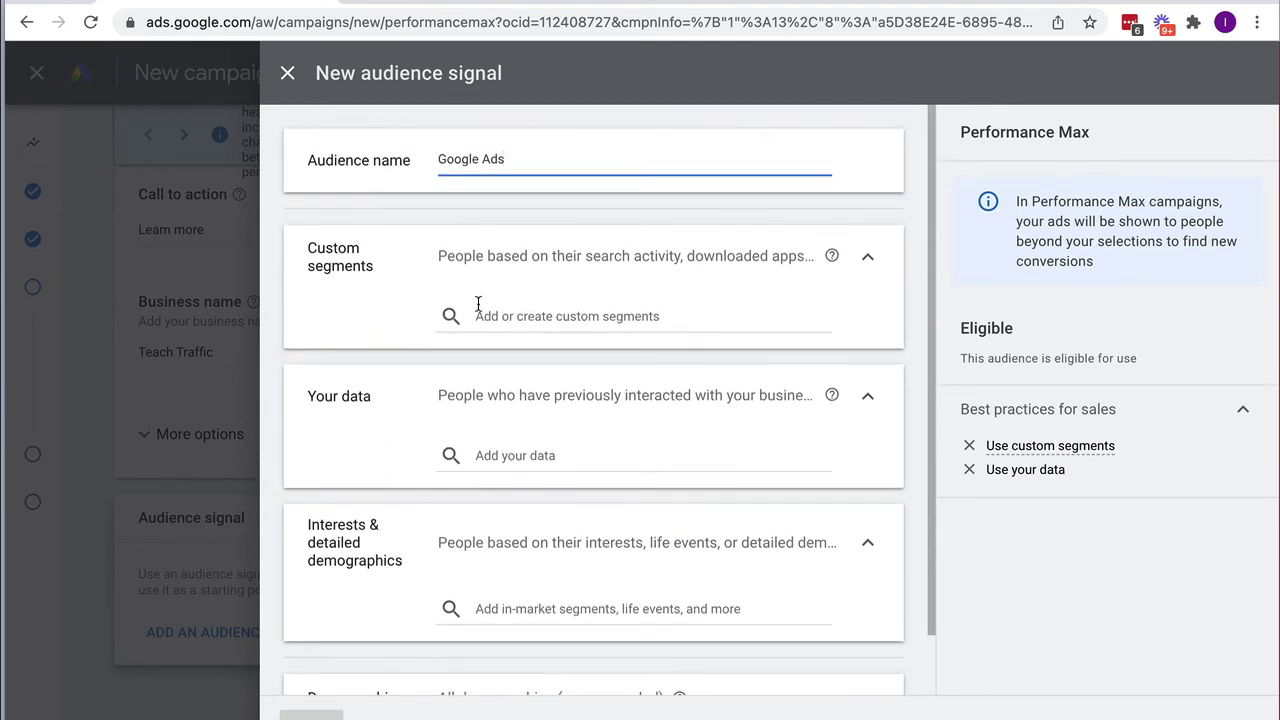
# Start a new custom segment for the audience signal and name the segment Google Ads
pyautogui.click(640, 318)
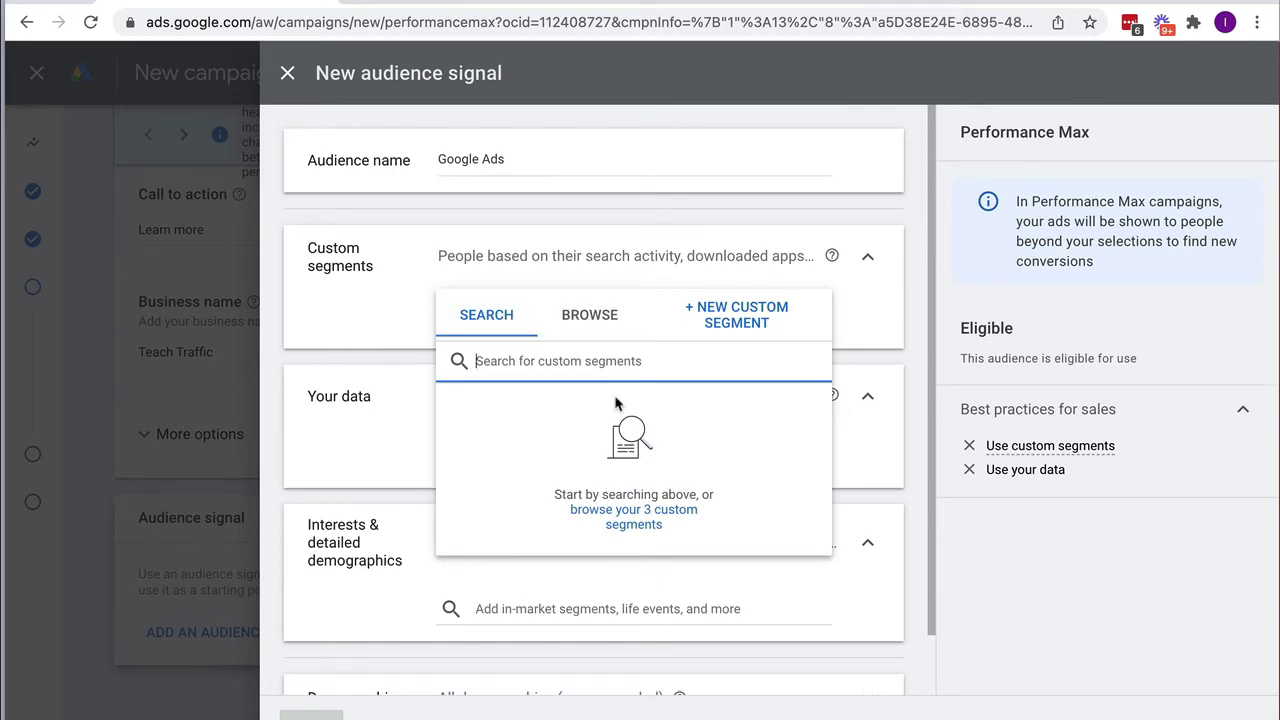
pyautogui.click(590, 315)
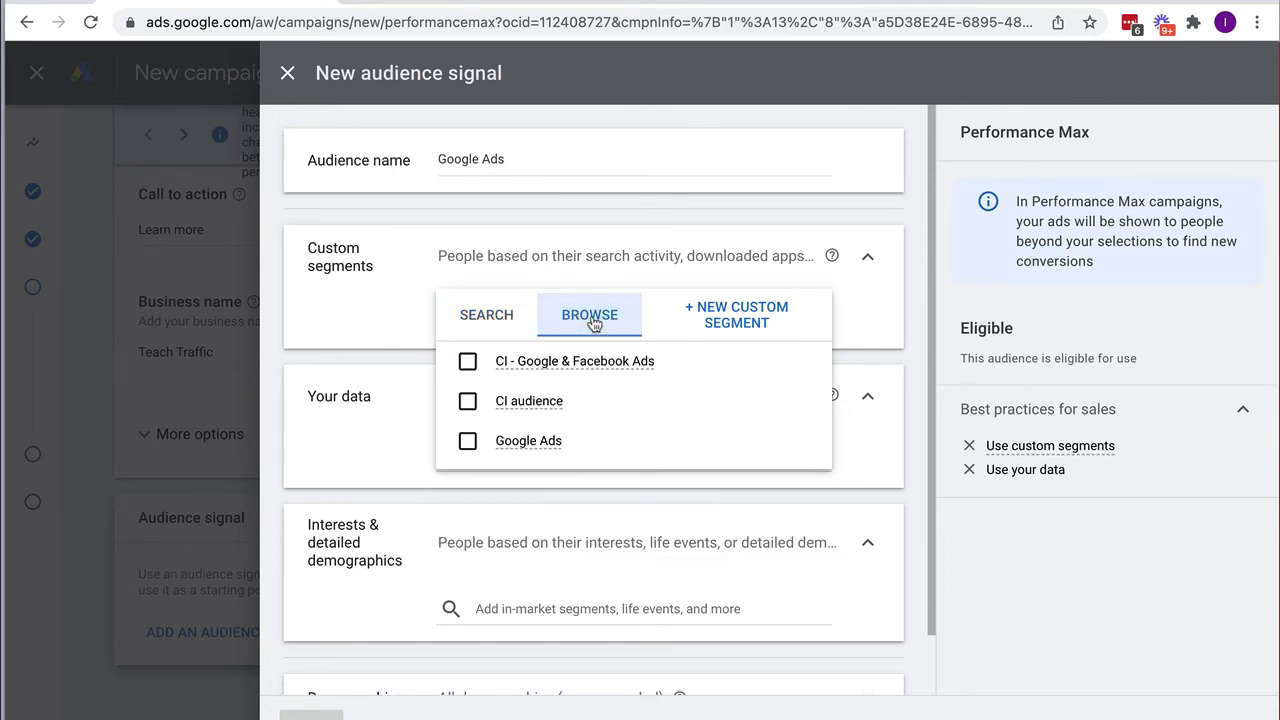
pyautogui.click(745, 311)
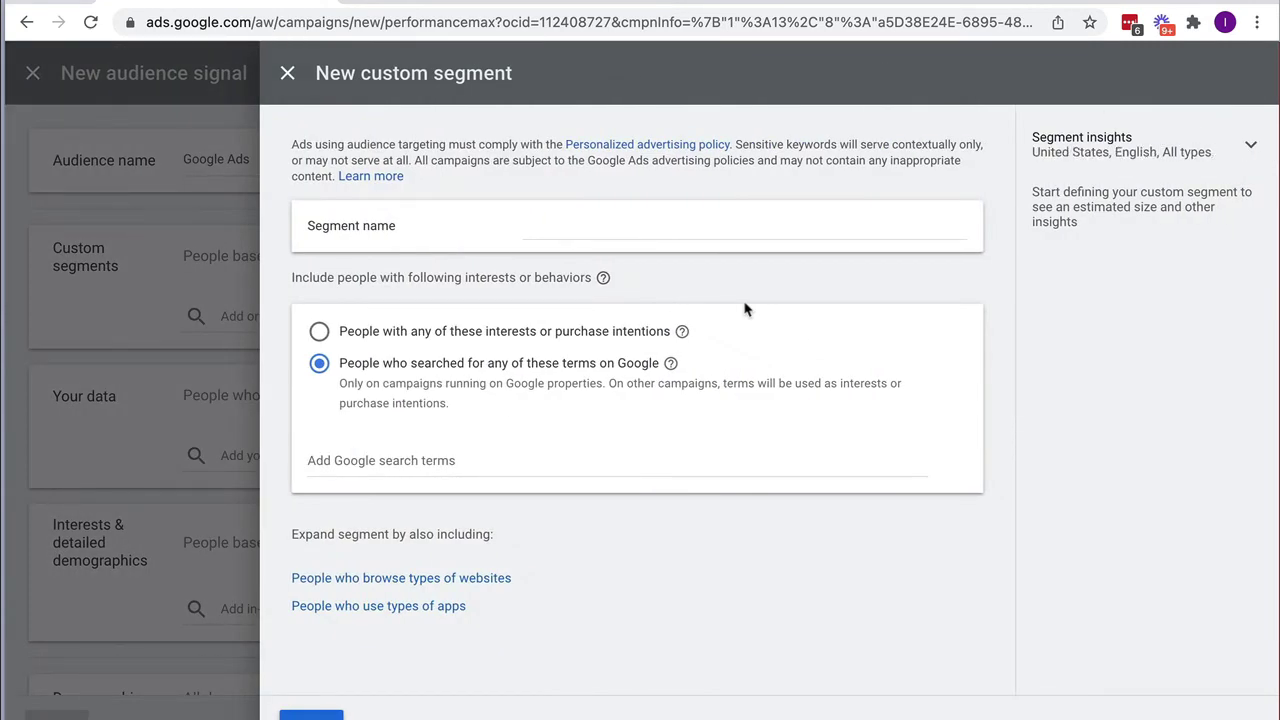
pyautogui.click(559, 239)
pyautogui.write('Goo')
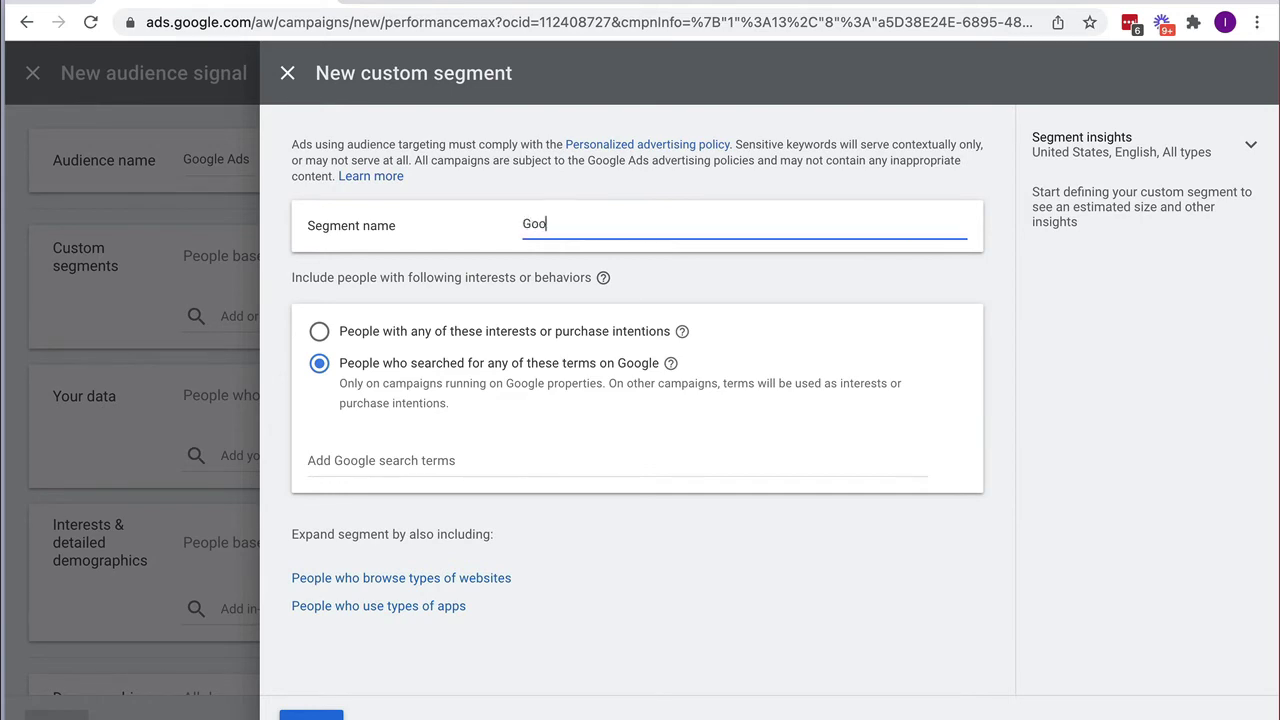
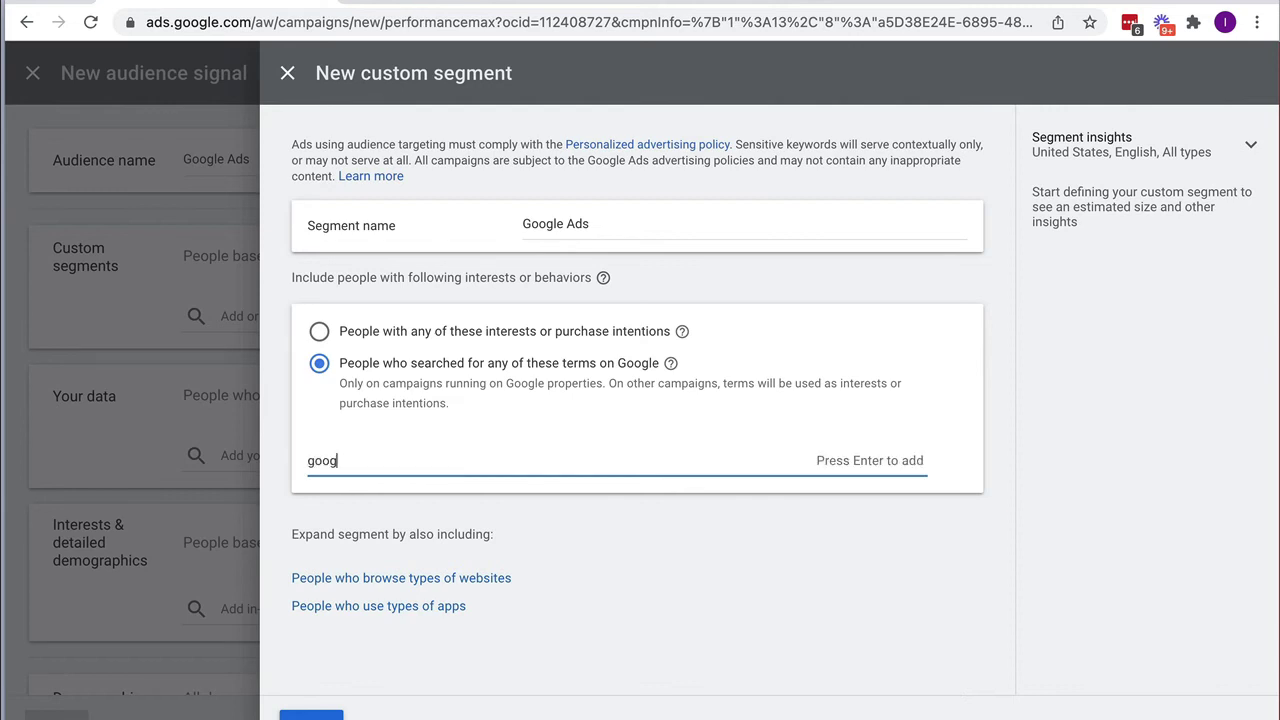
# Add the Google search terms "google adwords and google ads", "google ads google display network" and "google ads" to the custom segment
pyautogui.press('BackSpace')
pyautogui.write('s')
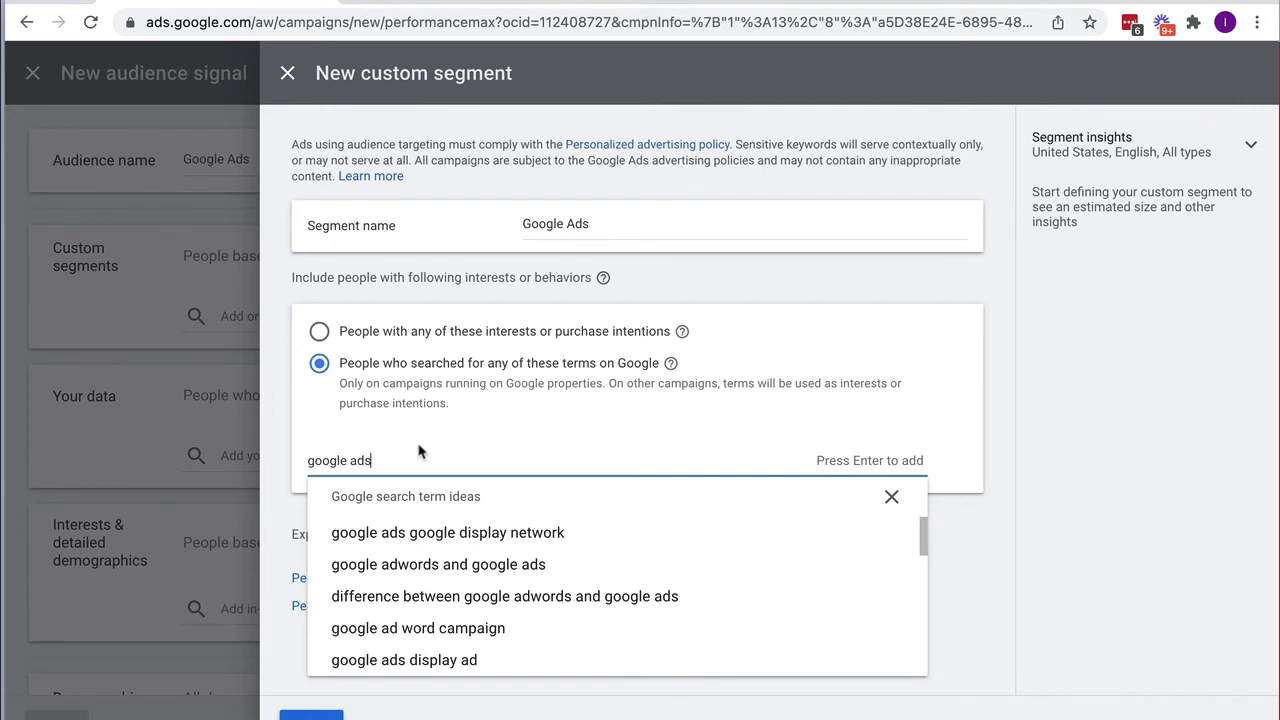
pyautogui.click(430, 566)
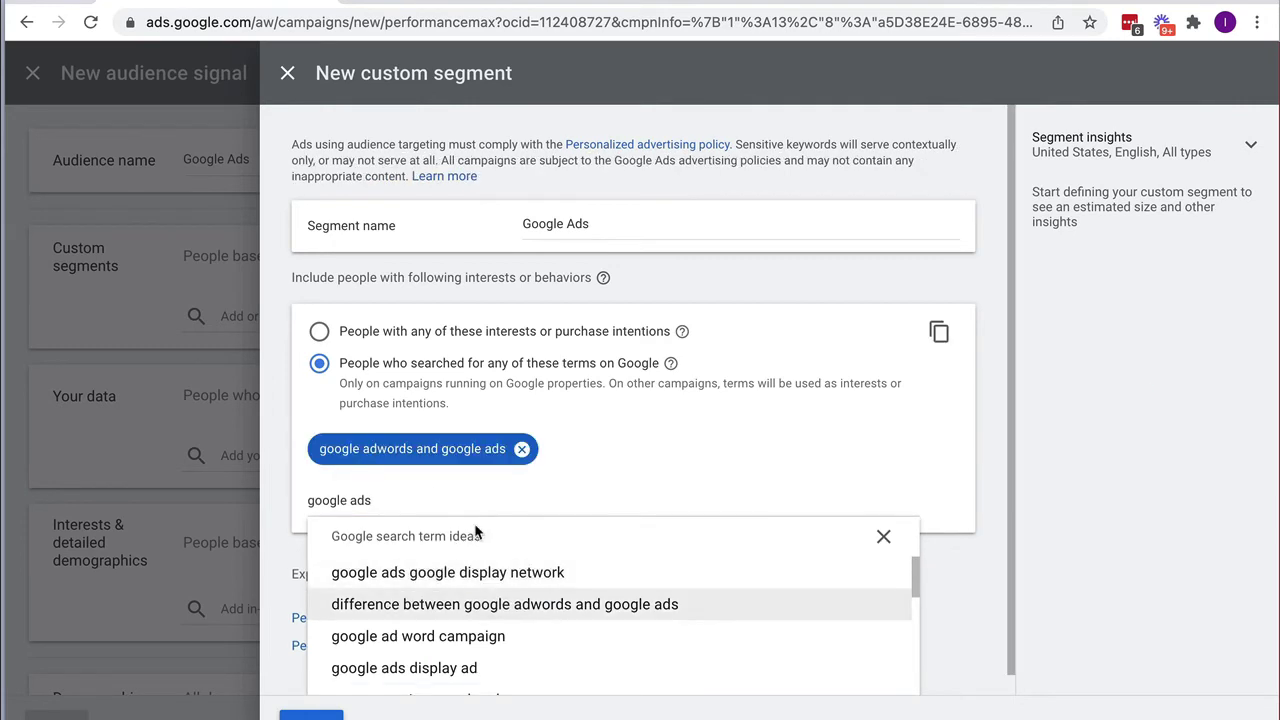
pyautogui.click(427, 572)
pyautogui.scroll(-3, 427, 577)
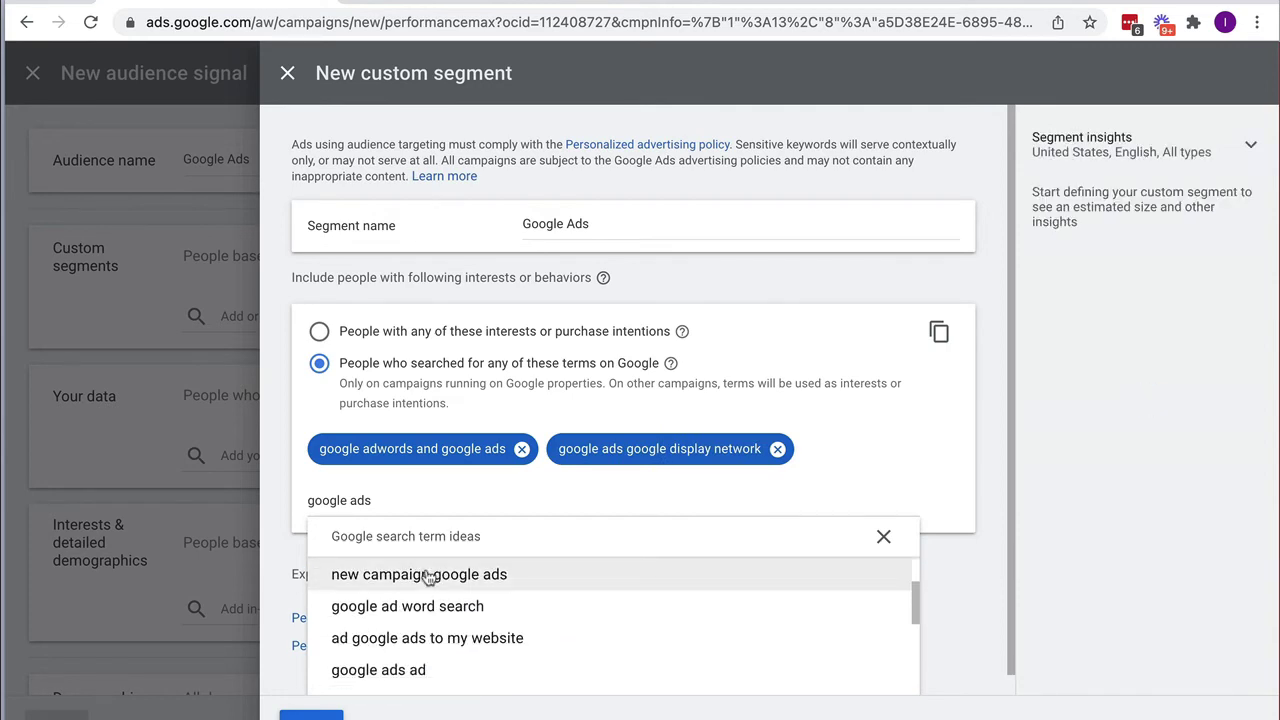
pyautogui.click(406, 503)
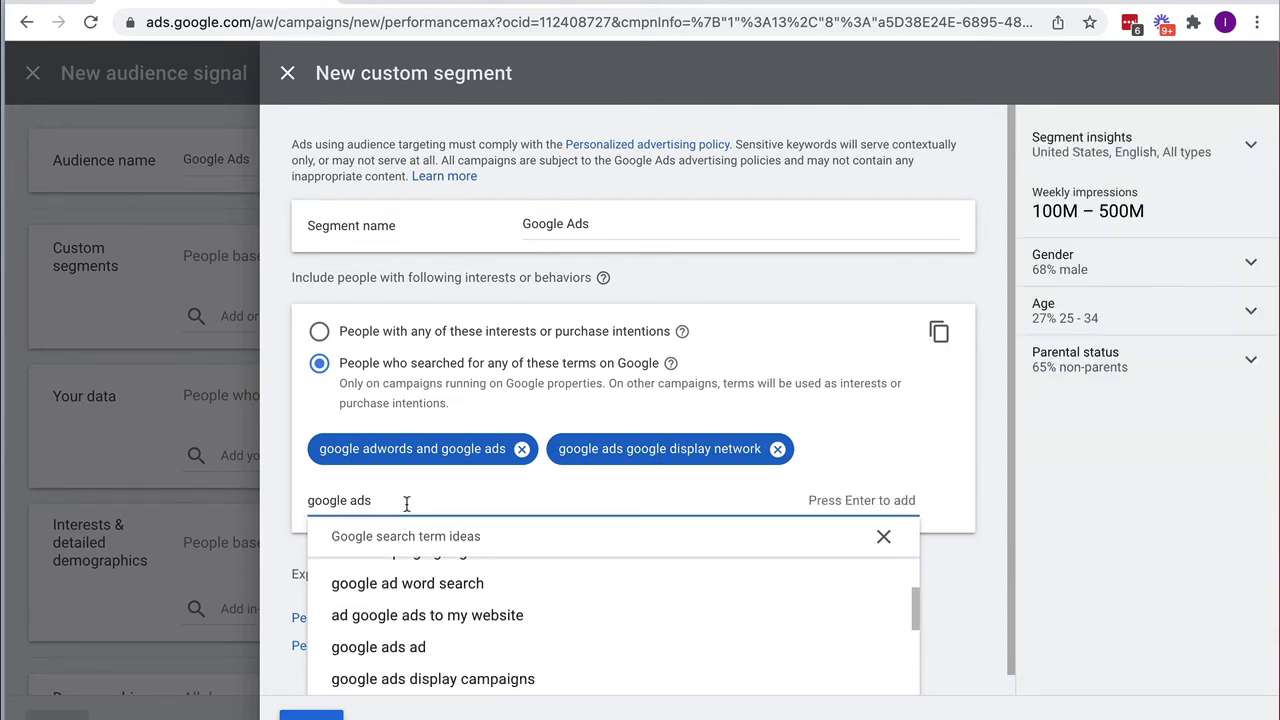
pyautogui.press('Return')
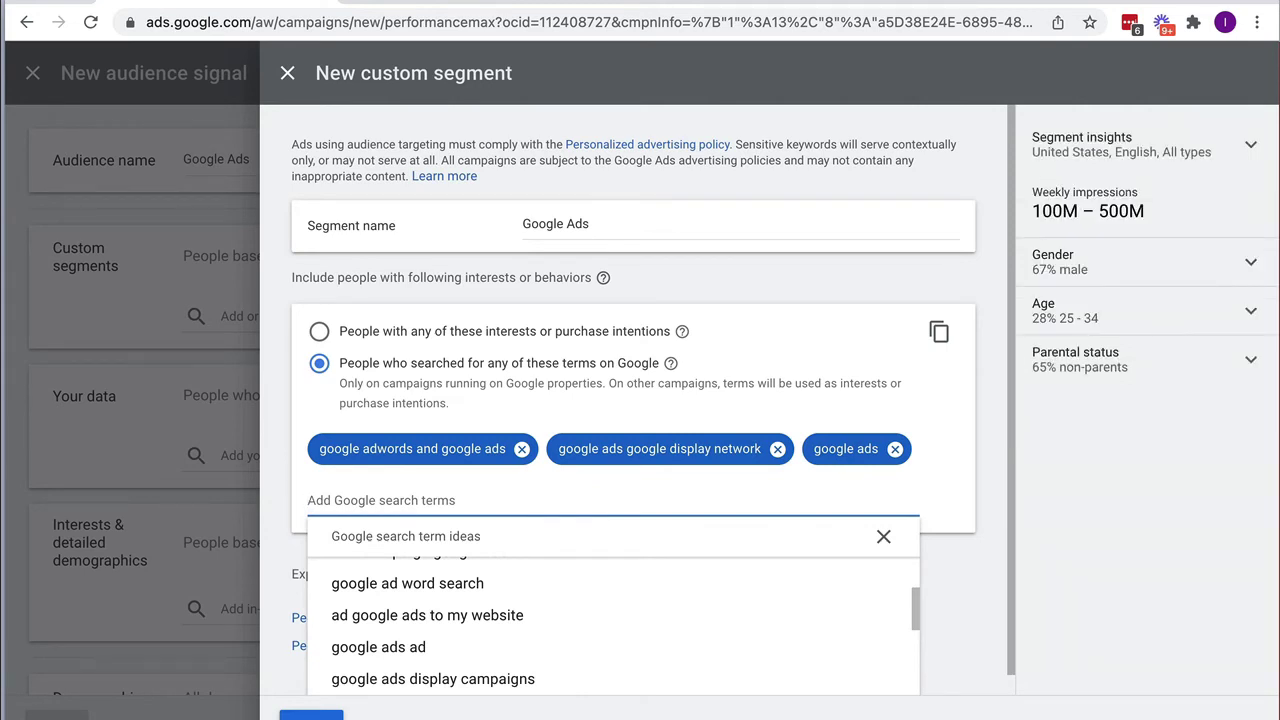
# Add the suggested search terms "google ads display campaigns", "google ads display advertising" and "search campaign google ads" to the segment
pyautogui.scroll(-1, 950, 606)
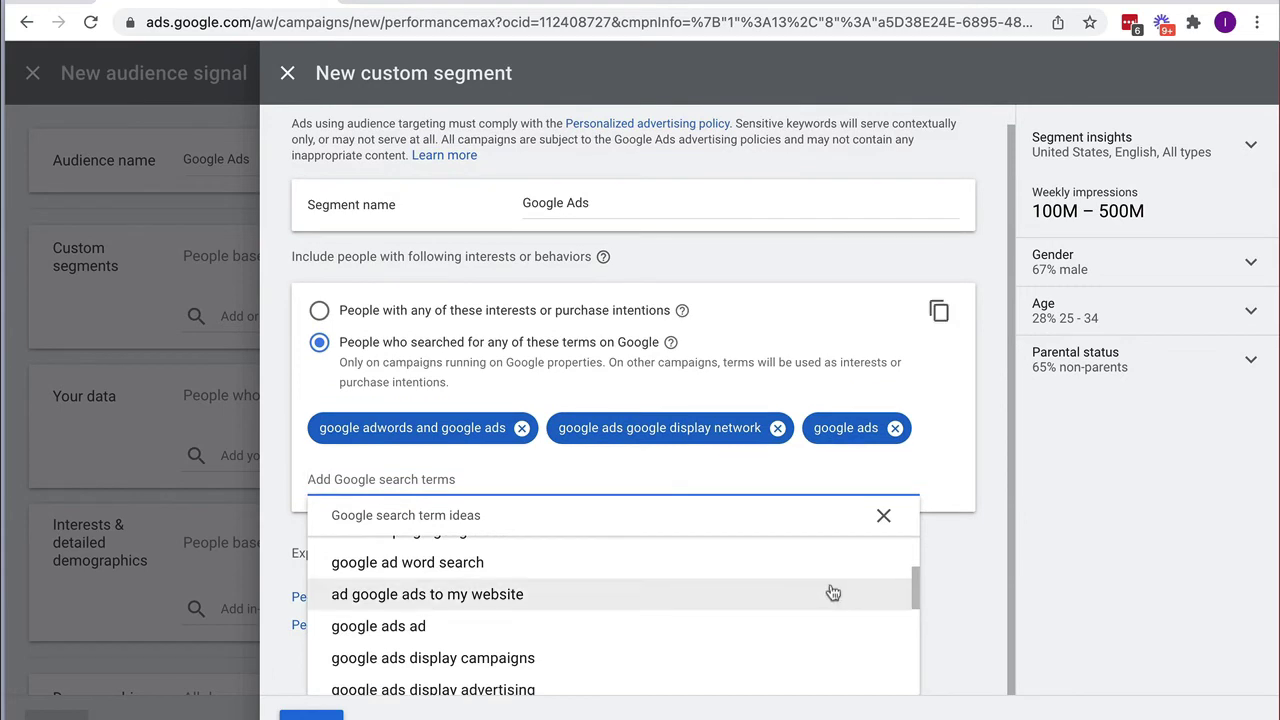
pyautogui.click(437, 658)
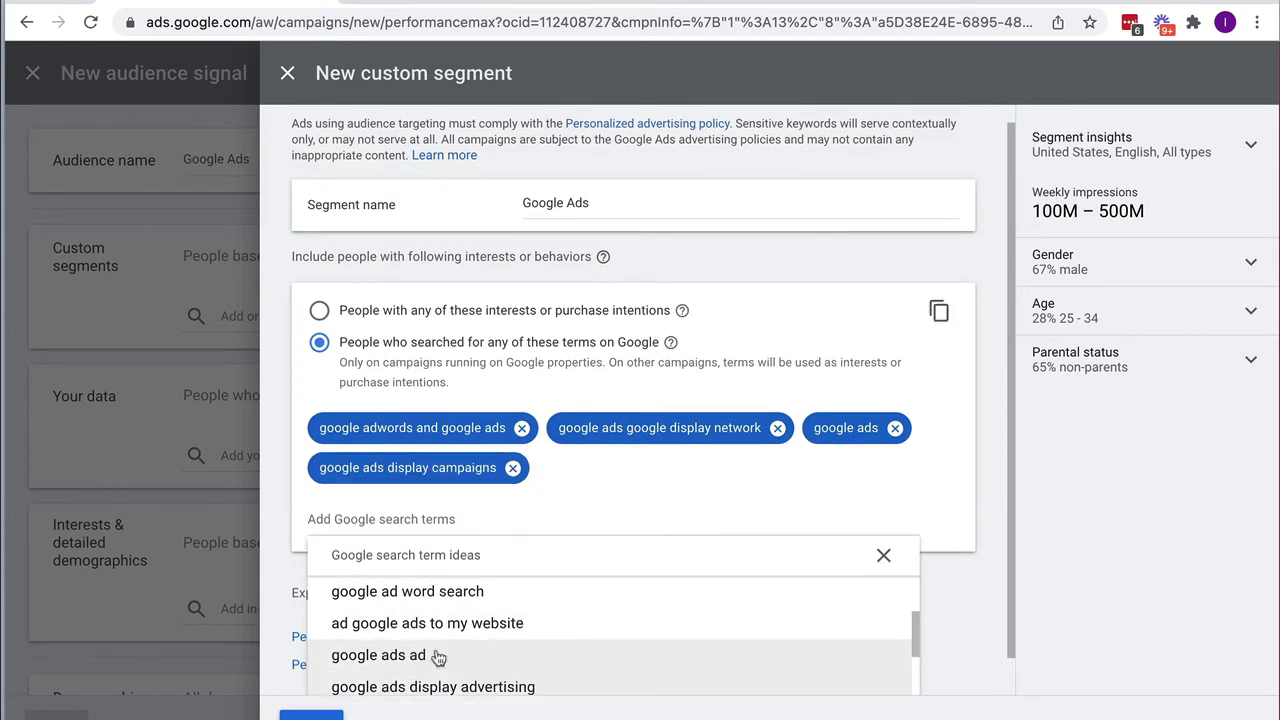
pyautogui.click(432, 688)
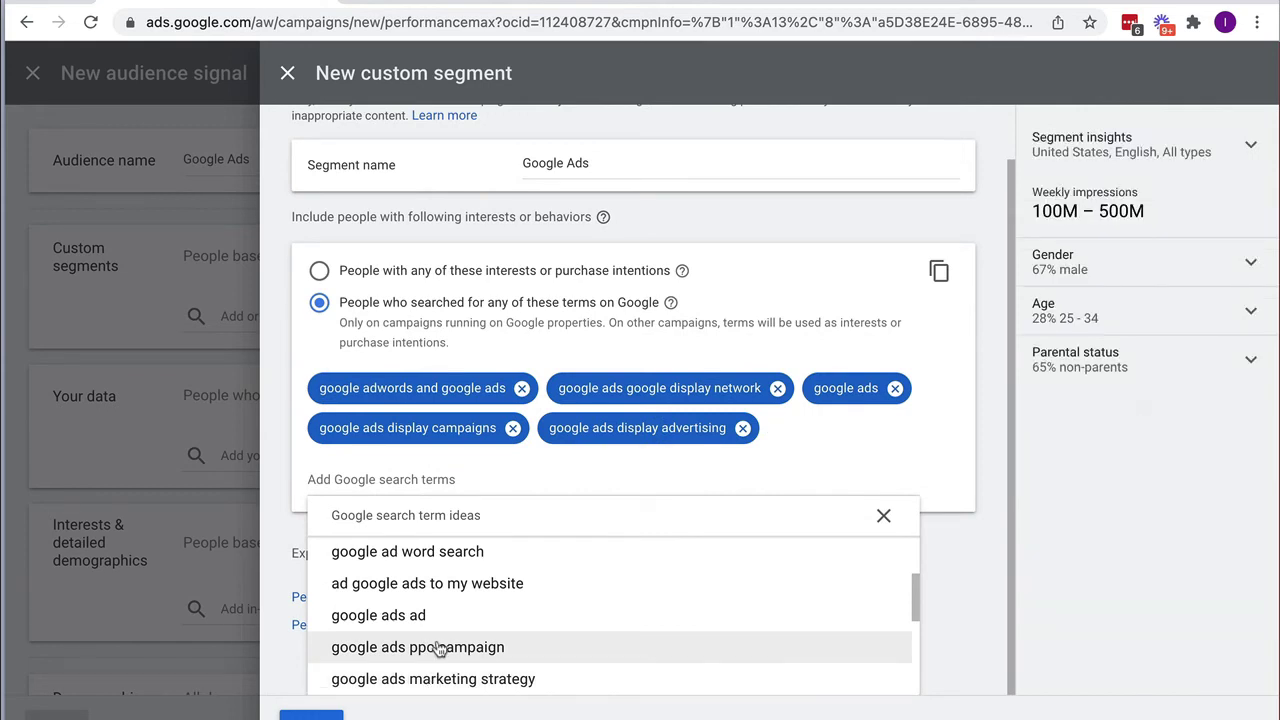
pyautogui.scroll(-3, 440, 648)
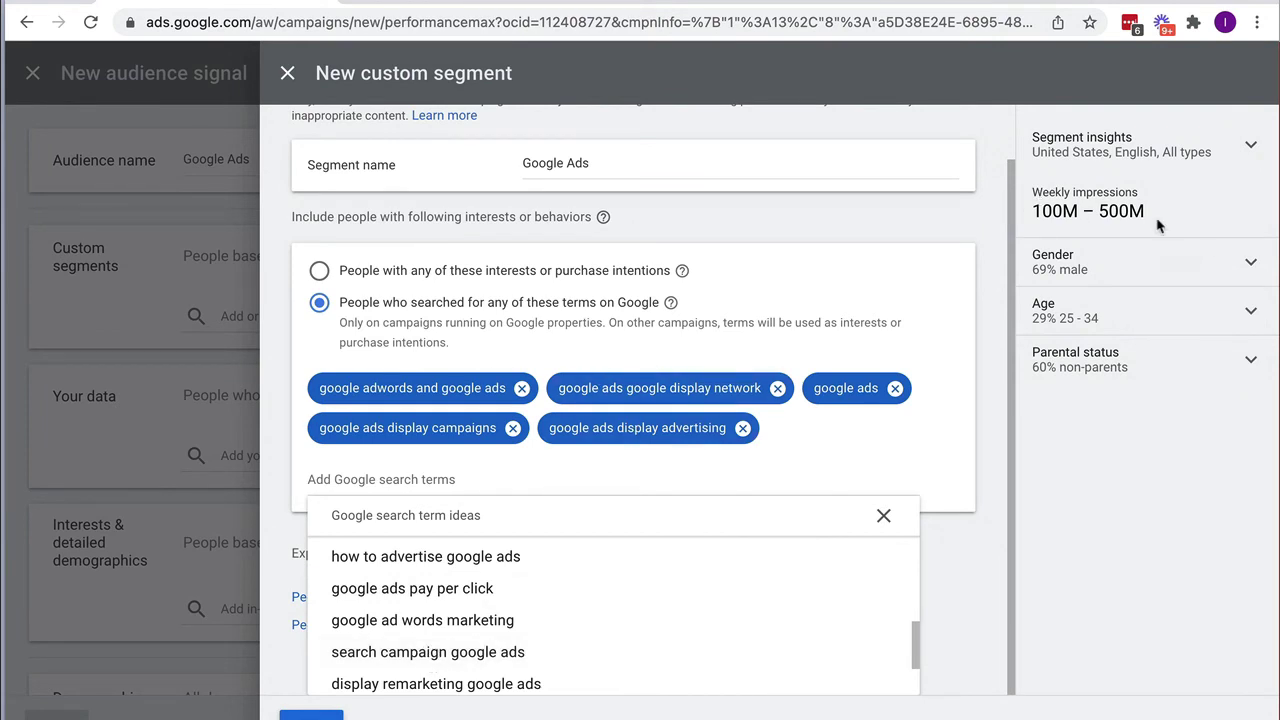
pyautogui.click(401, 651)
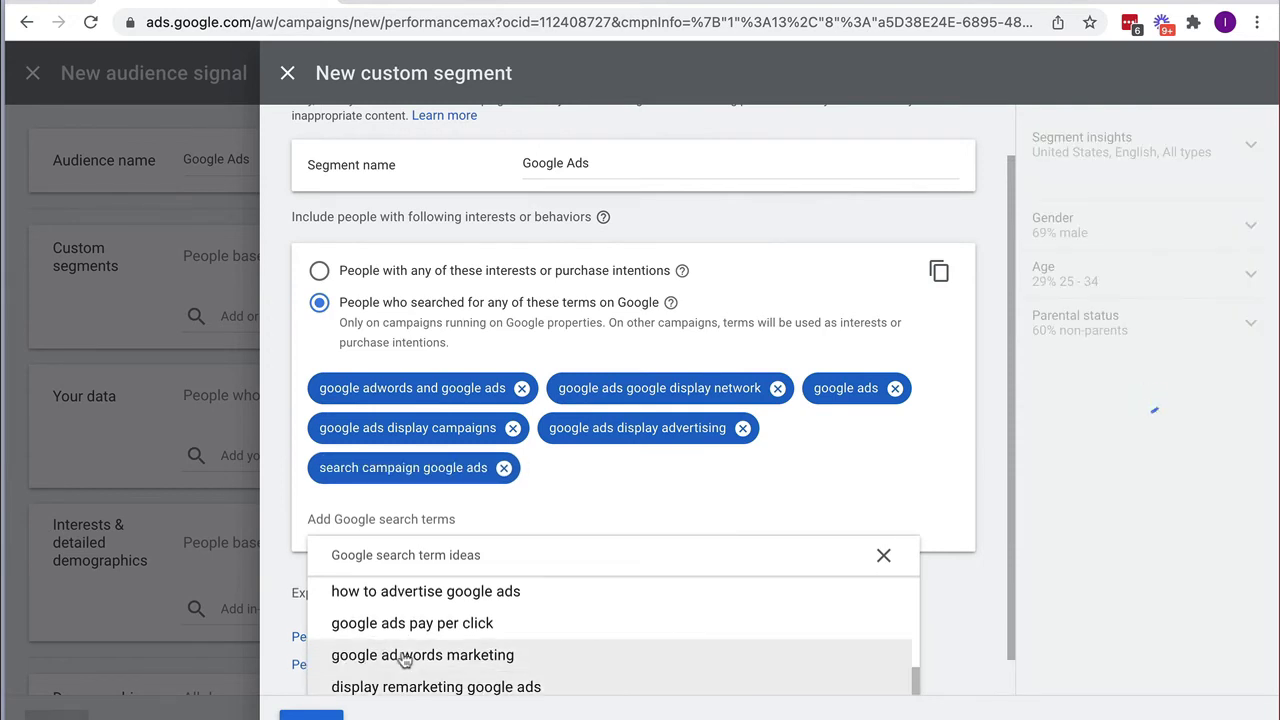
# Enter "google retargeting" as a search term, also adding "display remarketing google ads", "google ads remarketing campaign" and "google ads search remarketing" from its ideas
pyautogui.click(406, 521)
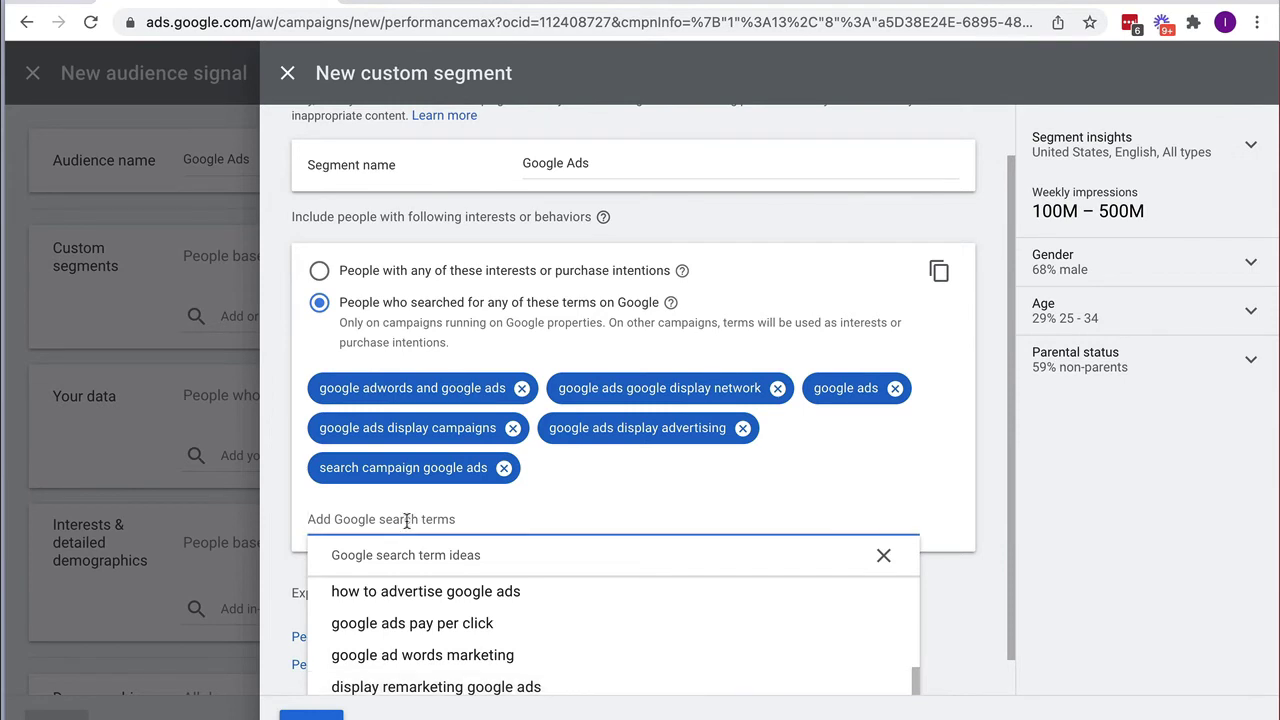
pyautogui.write('google retargeting')
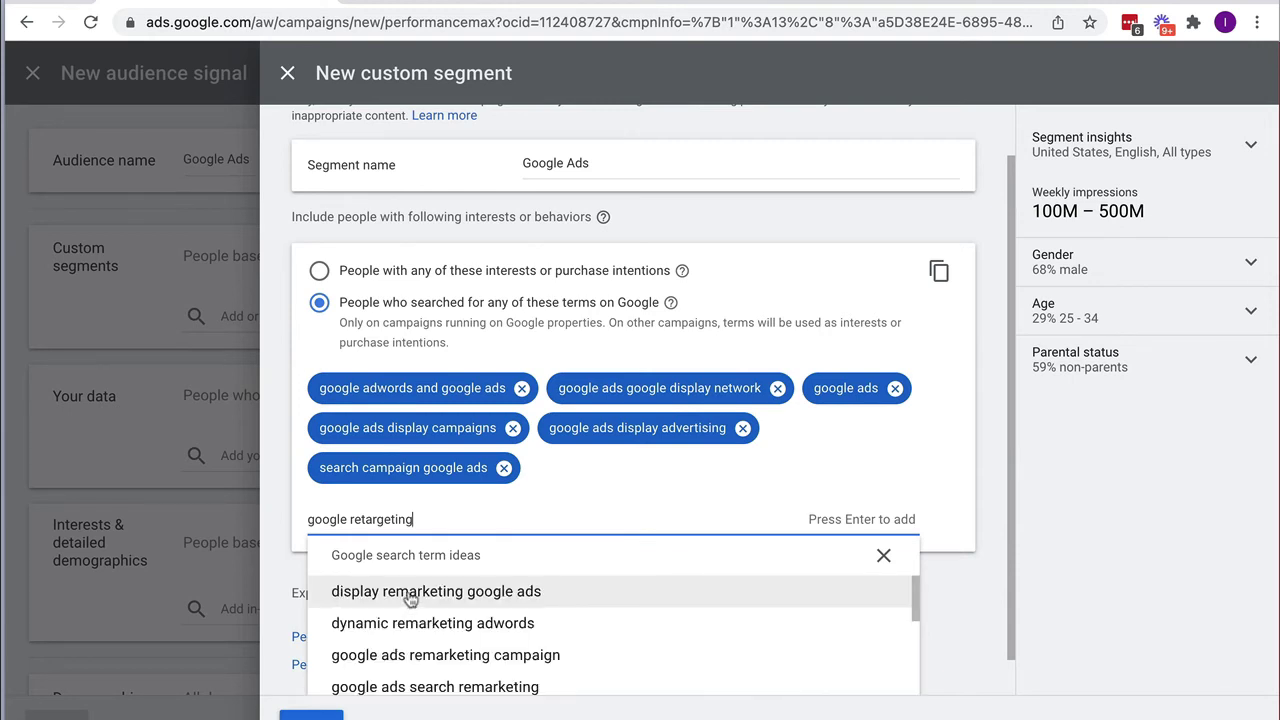
pyautogui.click(410, 597)
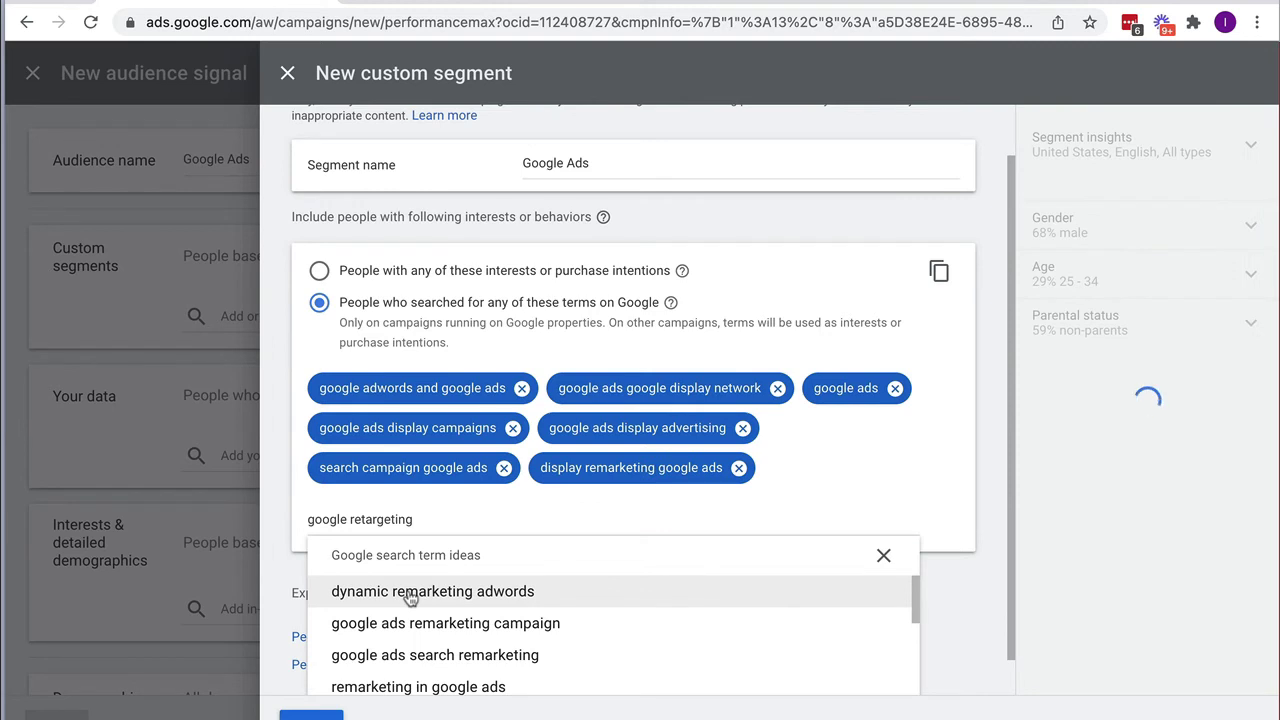
pyautogui.click(410, 622)
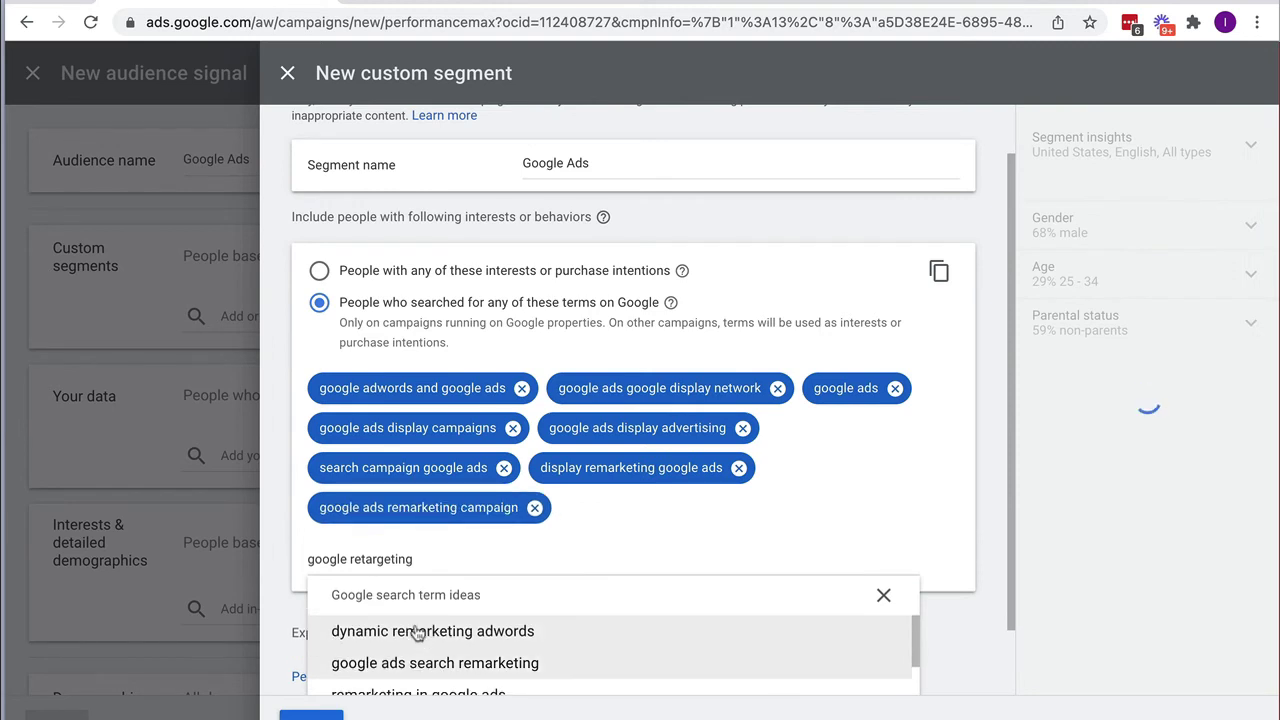
pyautogui.click(418, 655)
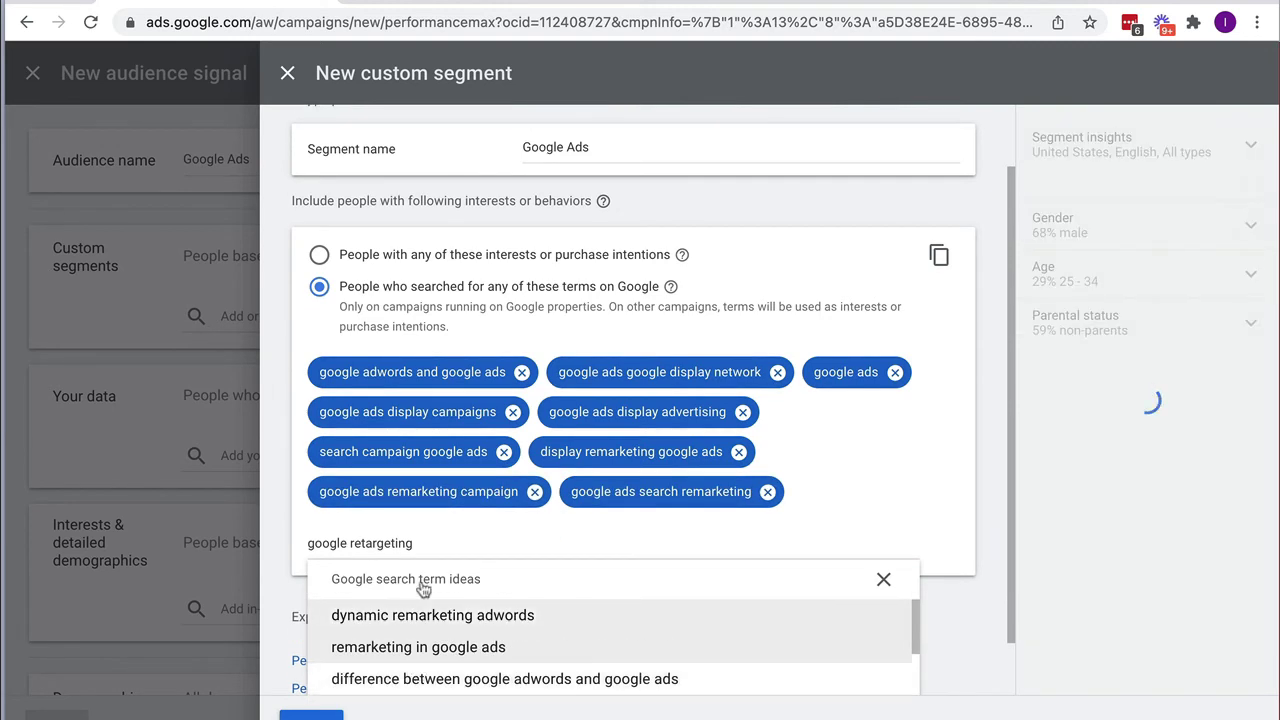
pyautogui.press('Return')
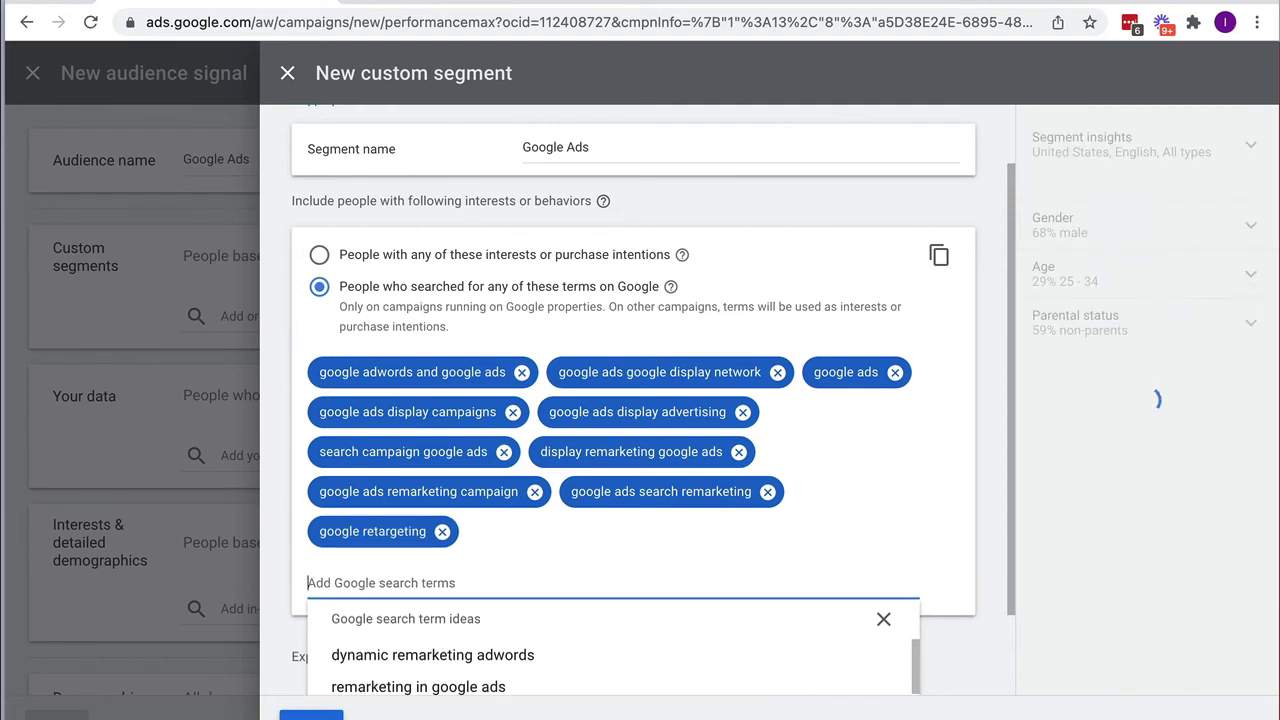
# Rename the custom segment to Google Ads2 and save it into the audience signal
pyautogui.click(1000, 560)
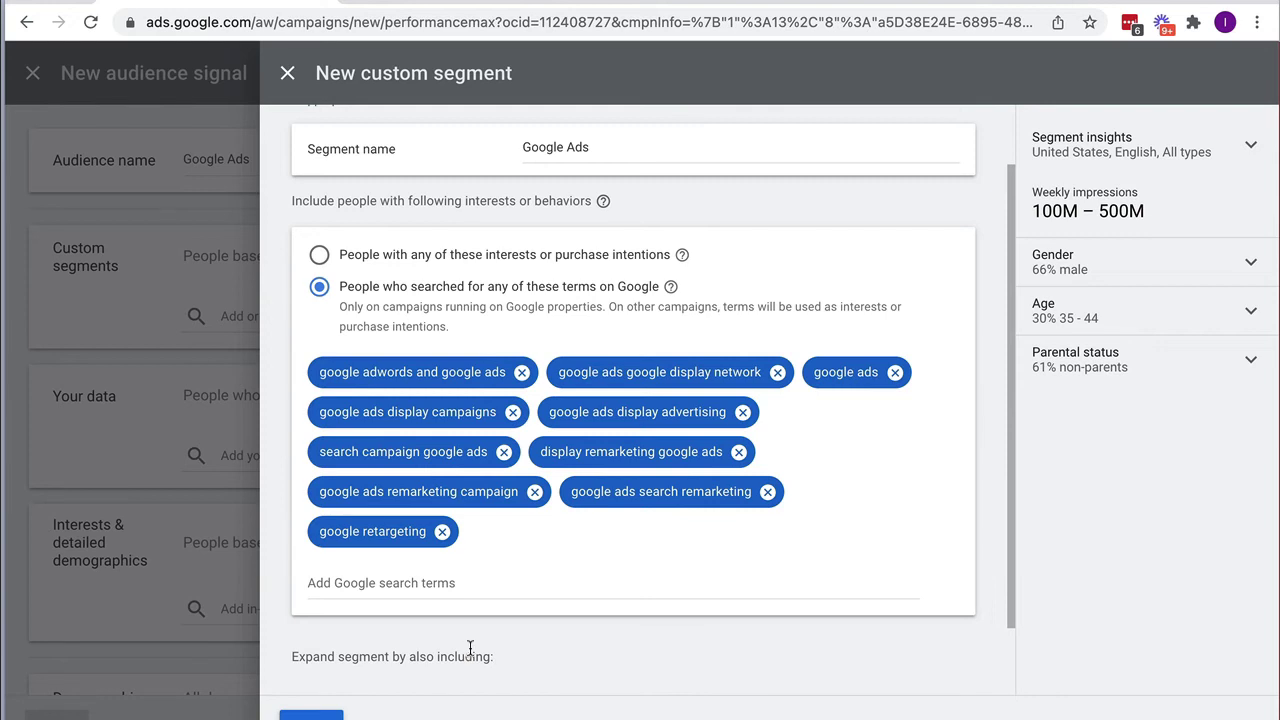
pyautogui.click(311, 715)
pyautogui.click(634, 143)
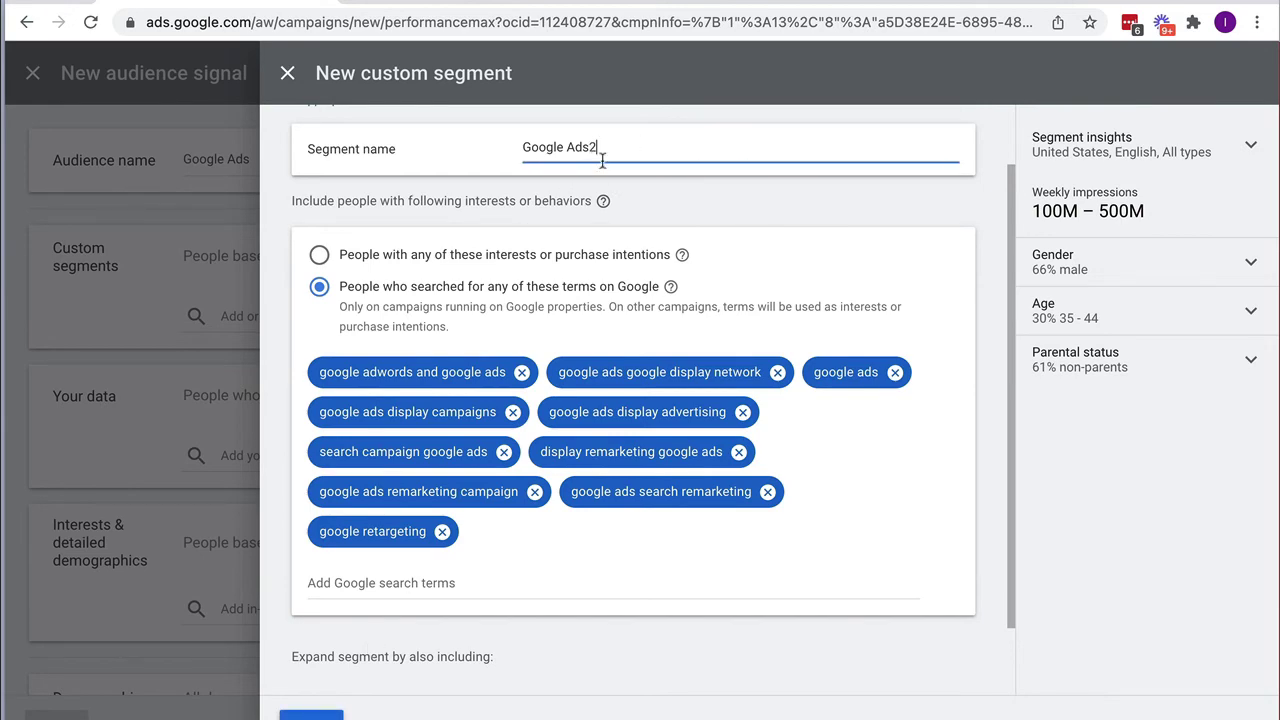
pyautogui.click(311, 715)
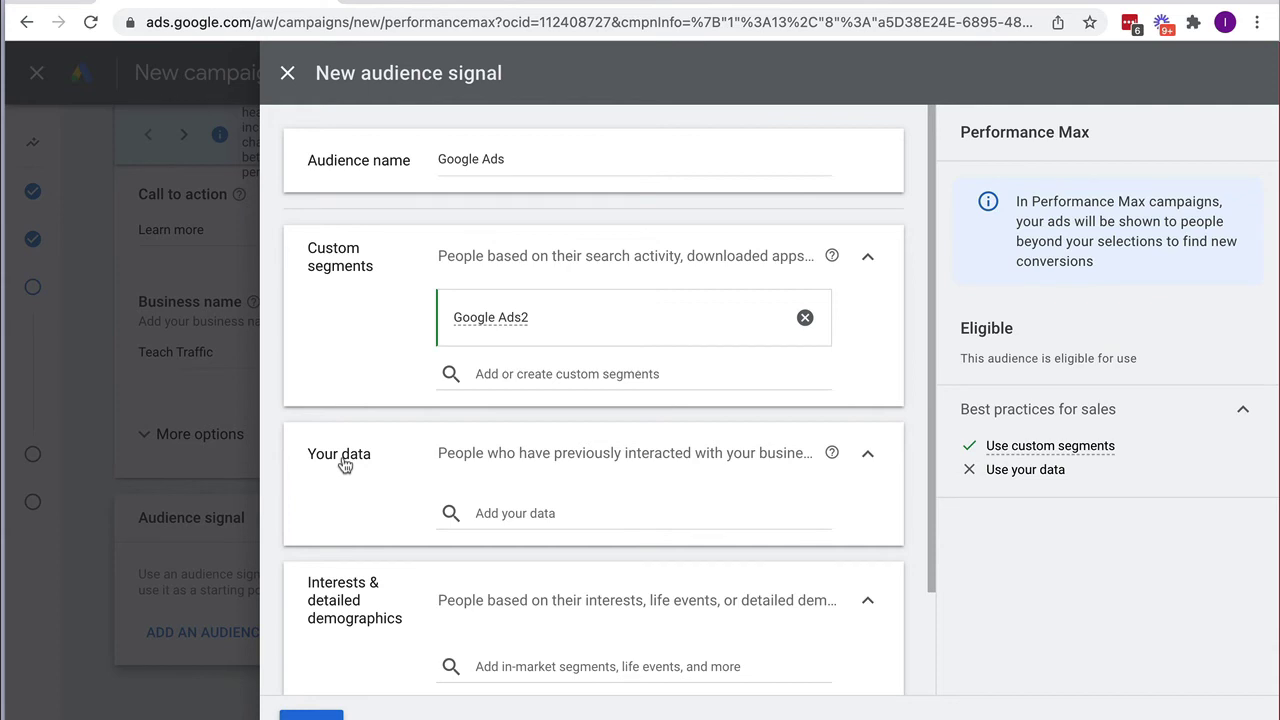
pyautogui.click(508, 665)
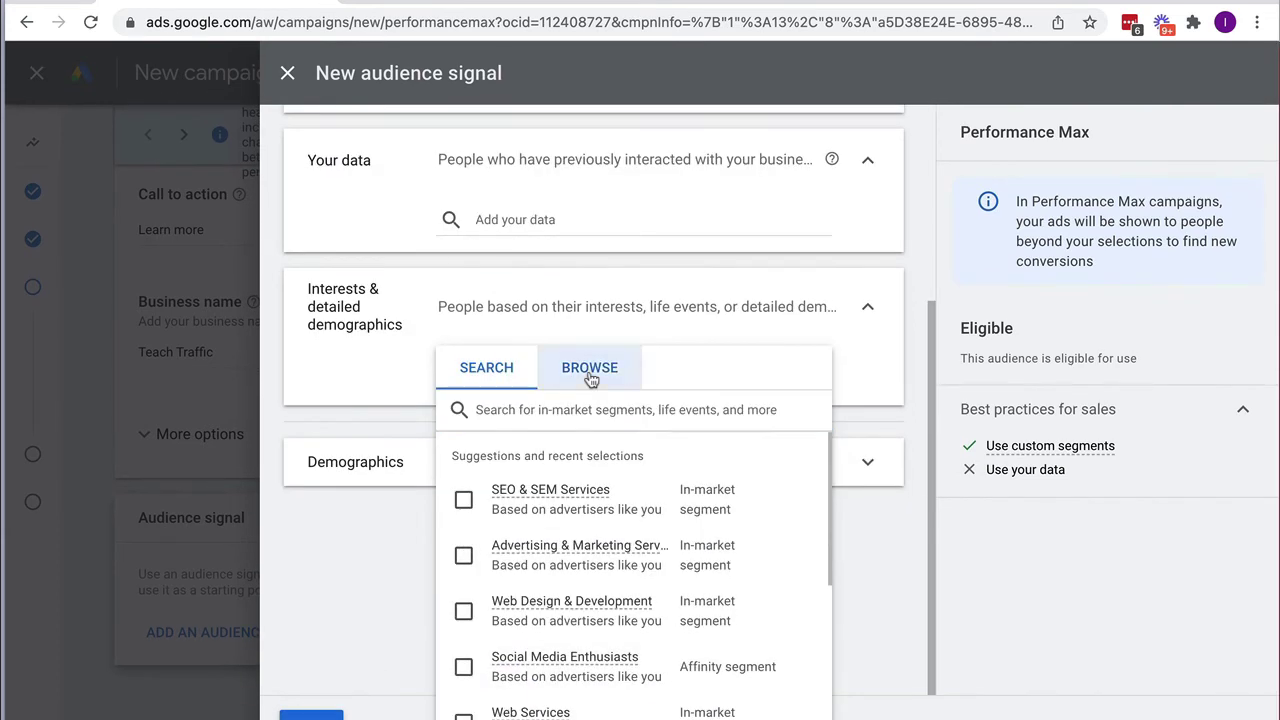
pyautogui.click(590, 370)
pyautogui.click(395, 552)
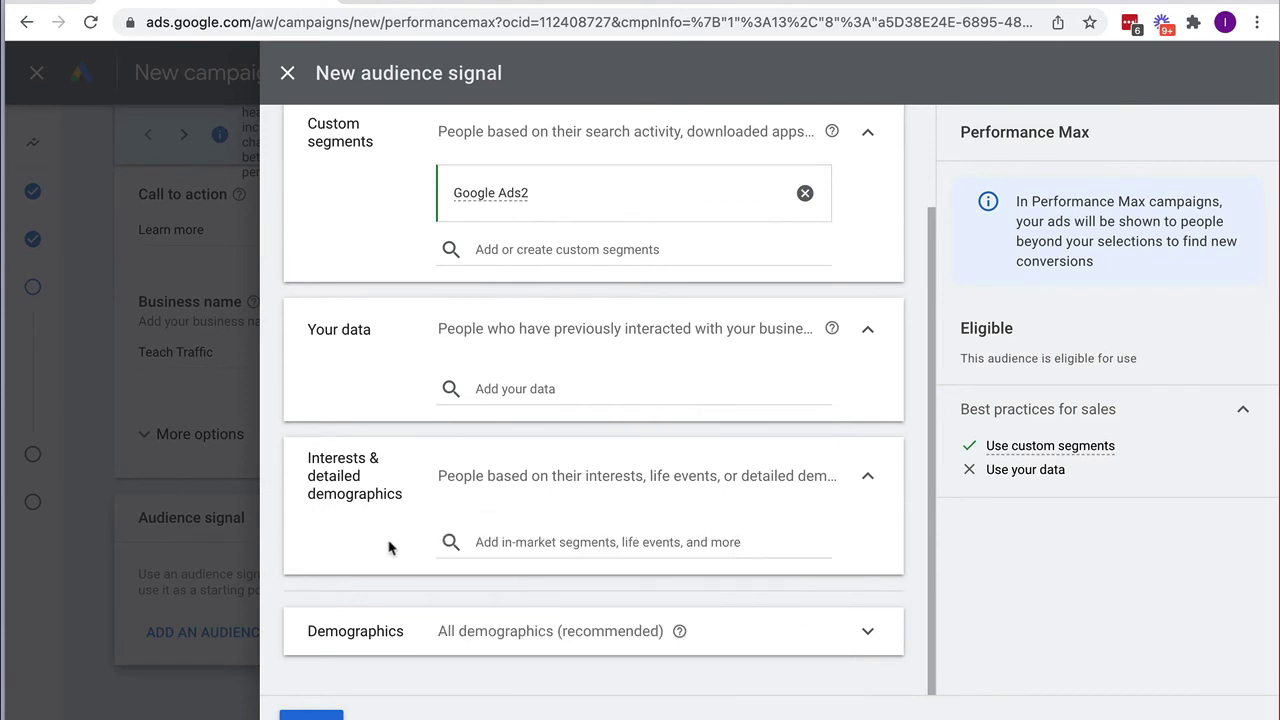
# Limit the audience signal's demographics to ages 25 to 54
pyautogui.click(628, 638)
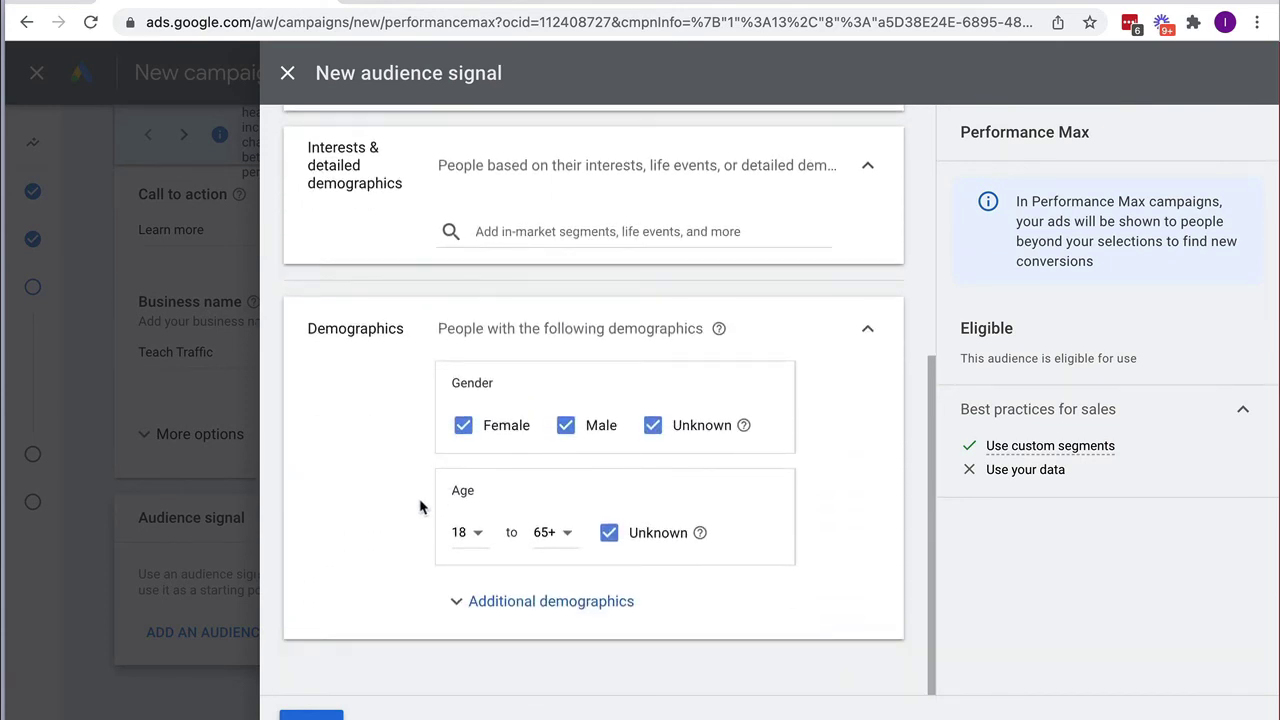
pyautogui.click(480, 538)
pyautogui.click(489, 594)
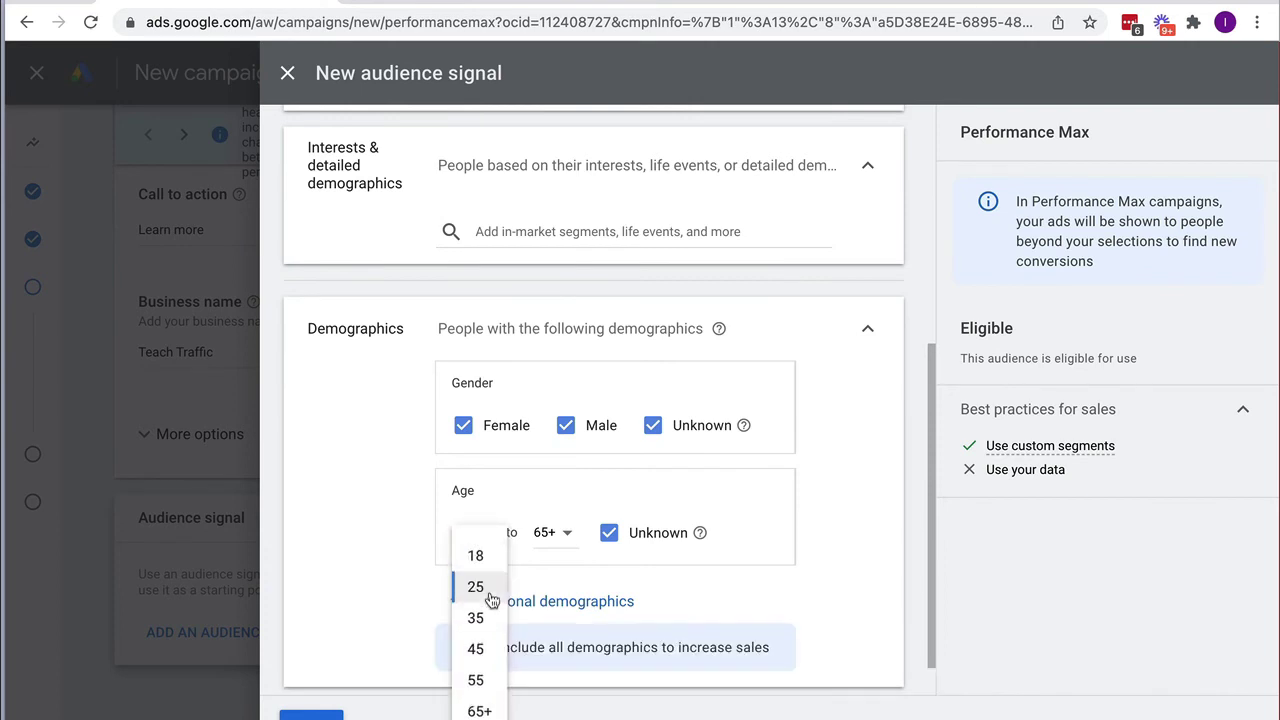
pyautogui.click(549, 532)
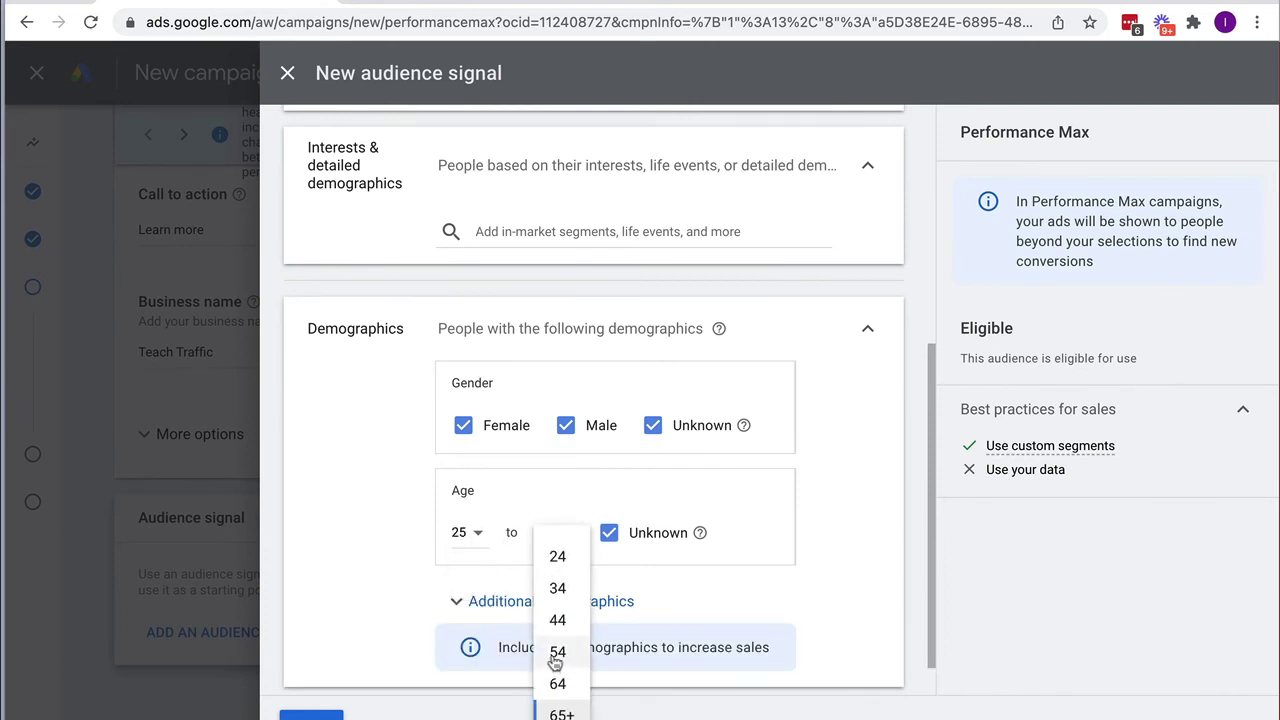
pyautogui.click(557, 652)
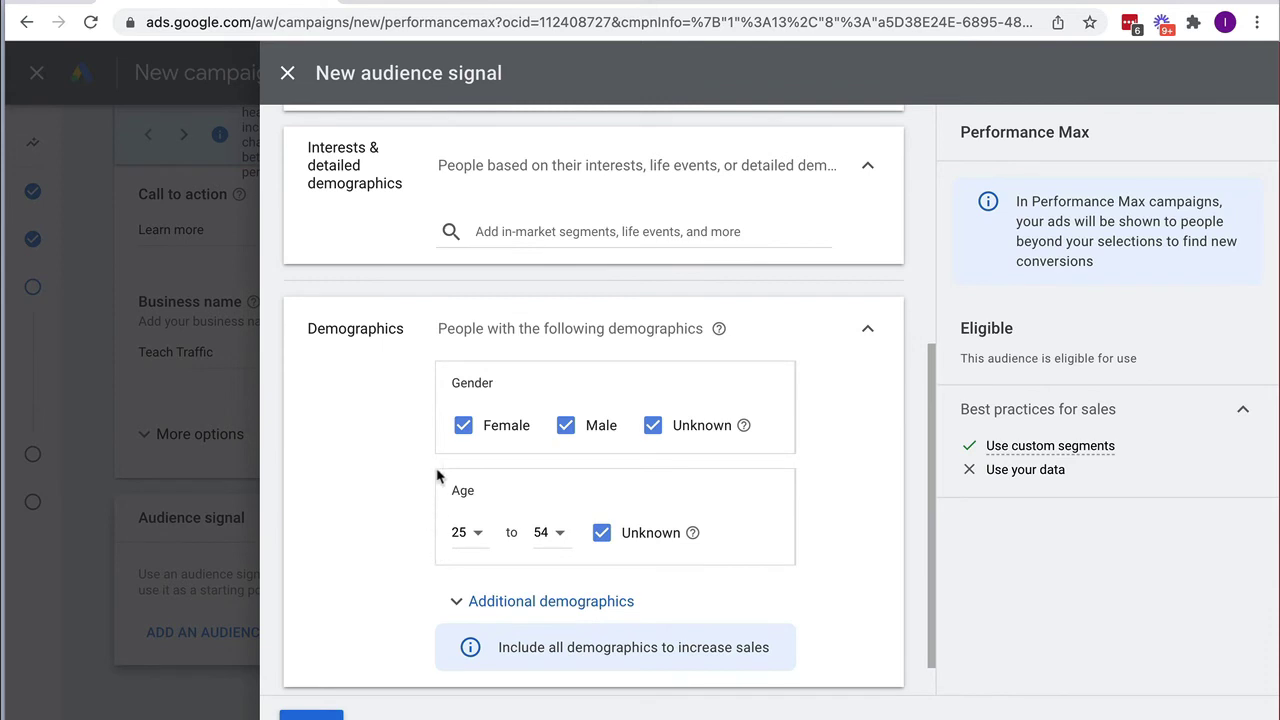
pyautogui.click(868, 334)
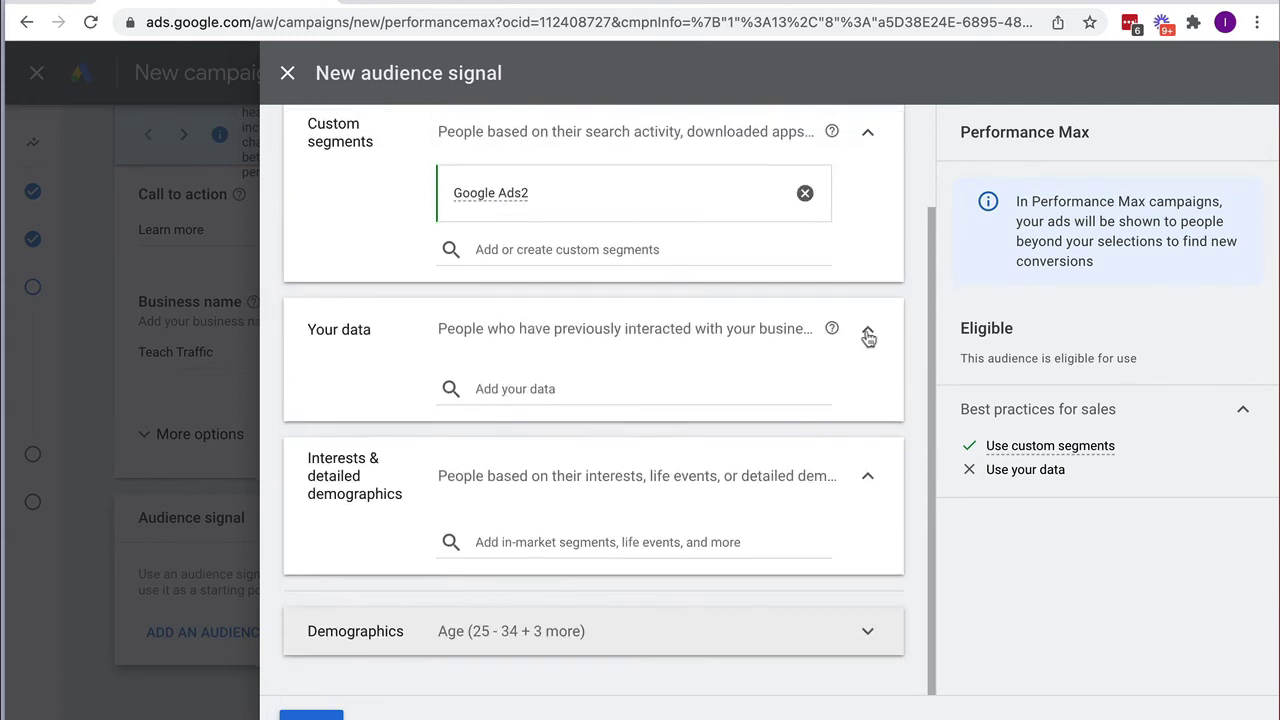
# Examine the website visitor lists available as your data for the audience signal
pyautogui.scroll(2, 781, 412)
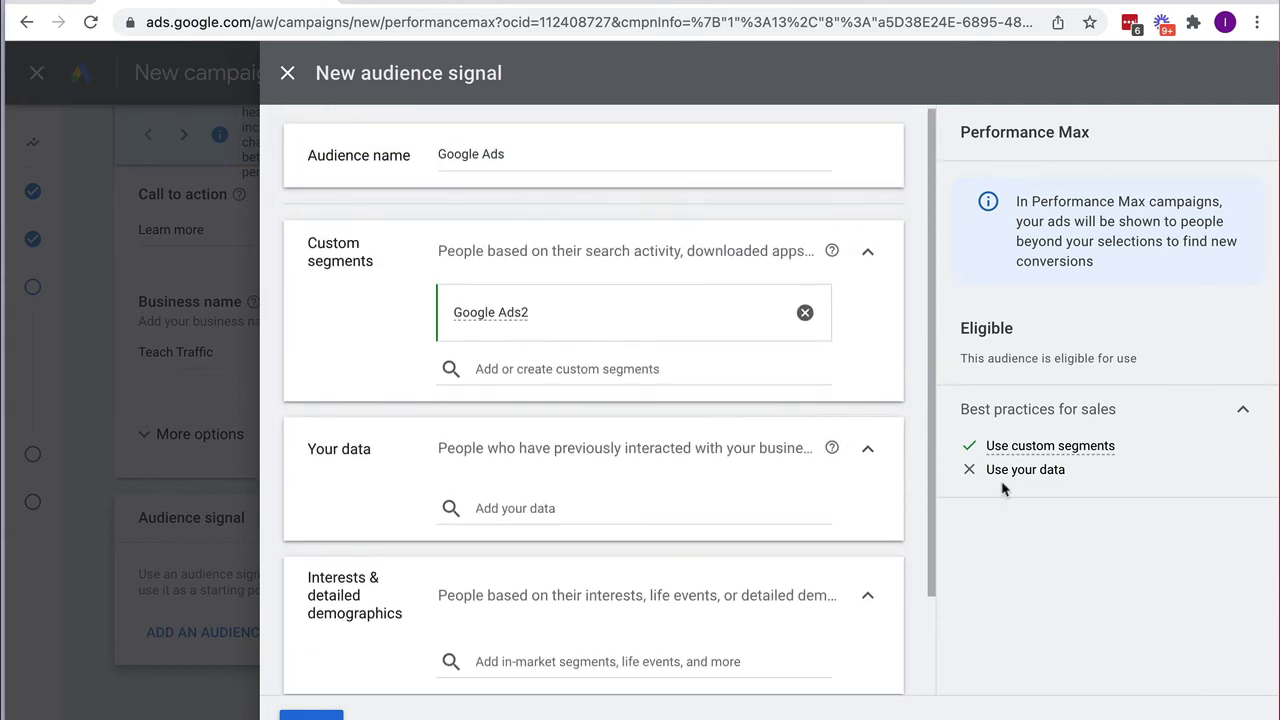
pyautogui.scroll(-1, 783, 448)
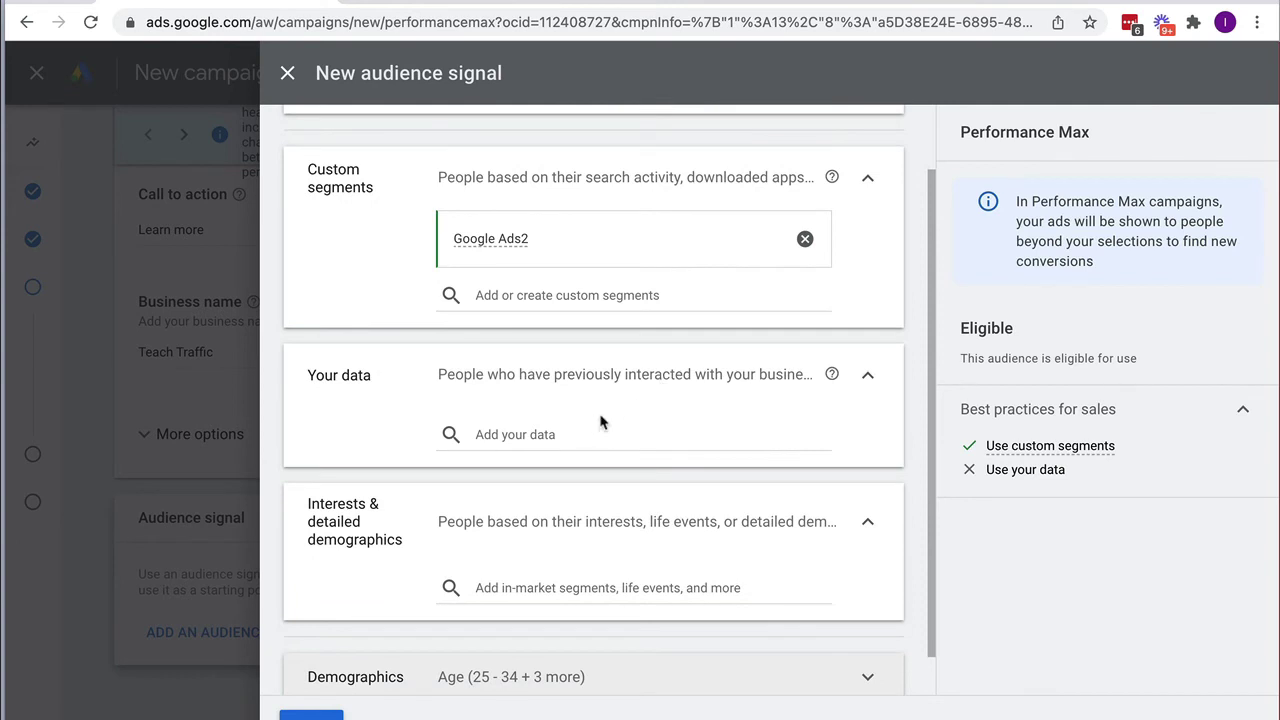
pyautogui.click(559, 433)
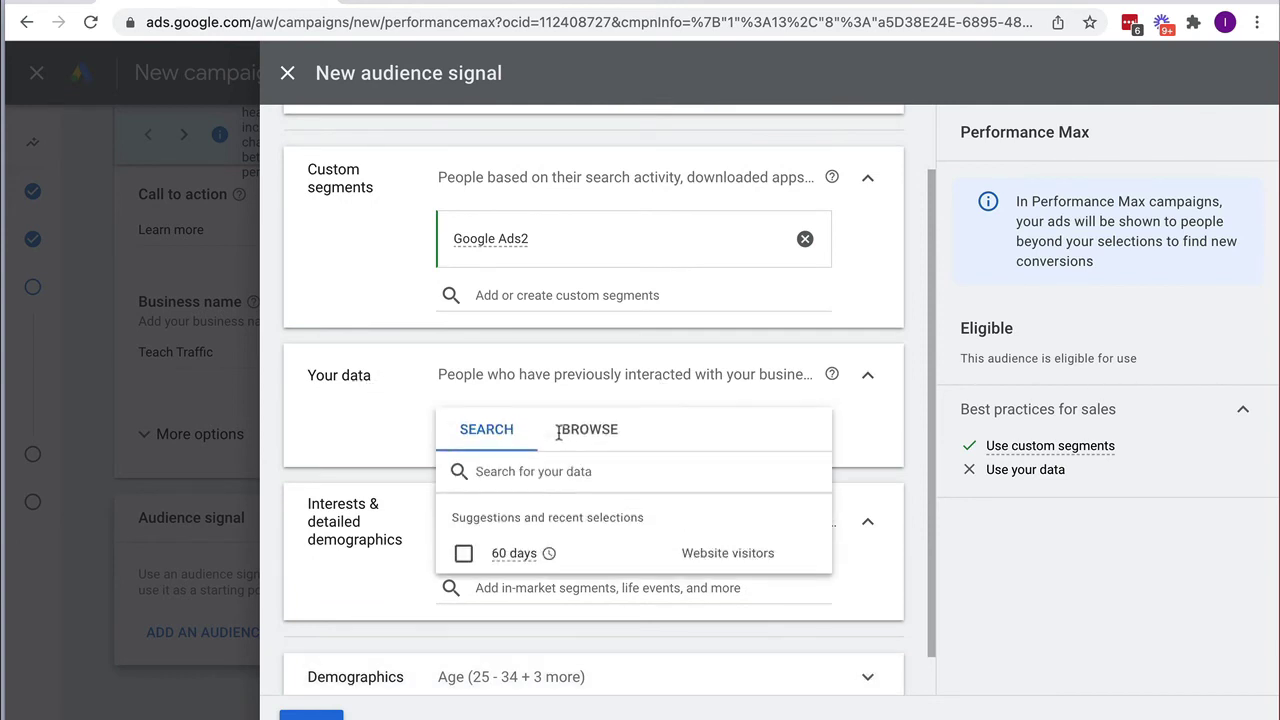
pyautogui.click(589, 436)
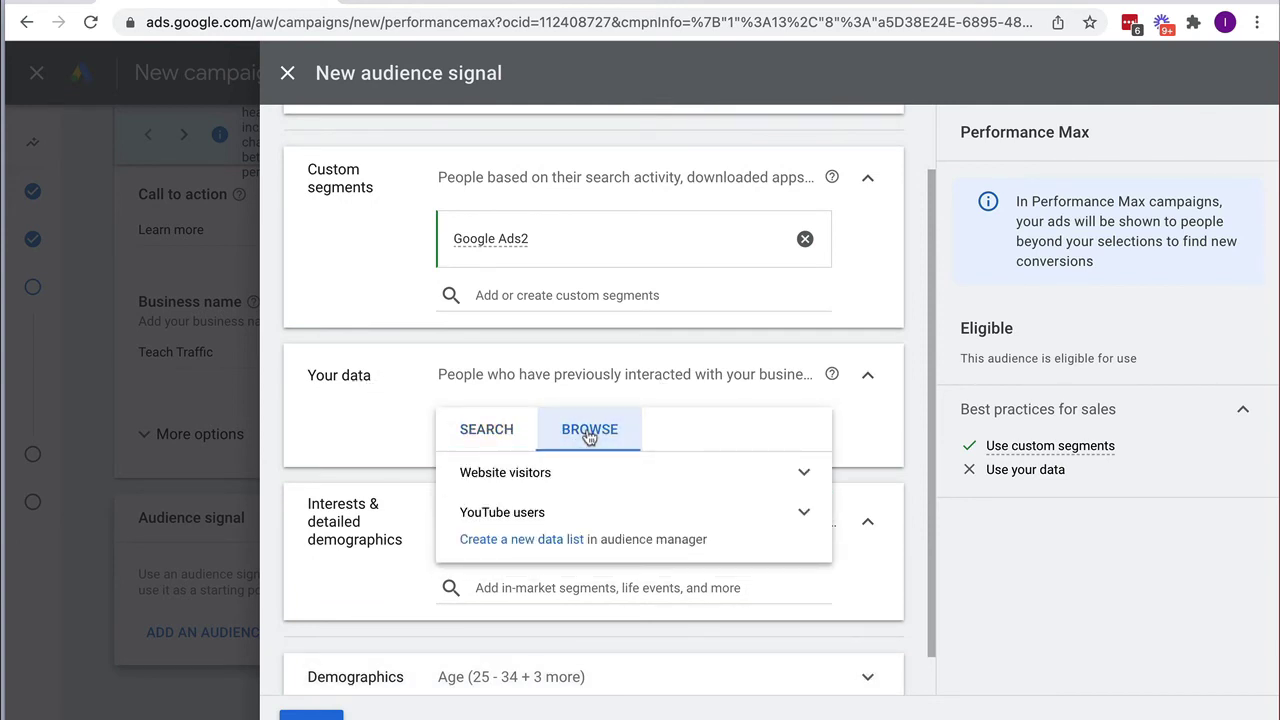
pyautogui.click(491, 474)
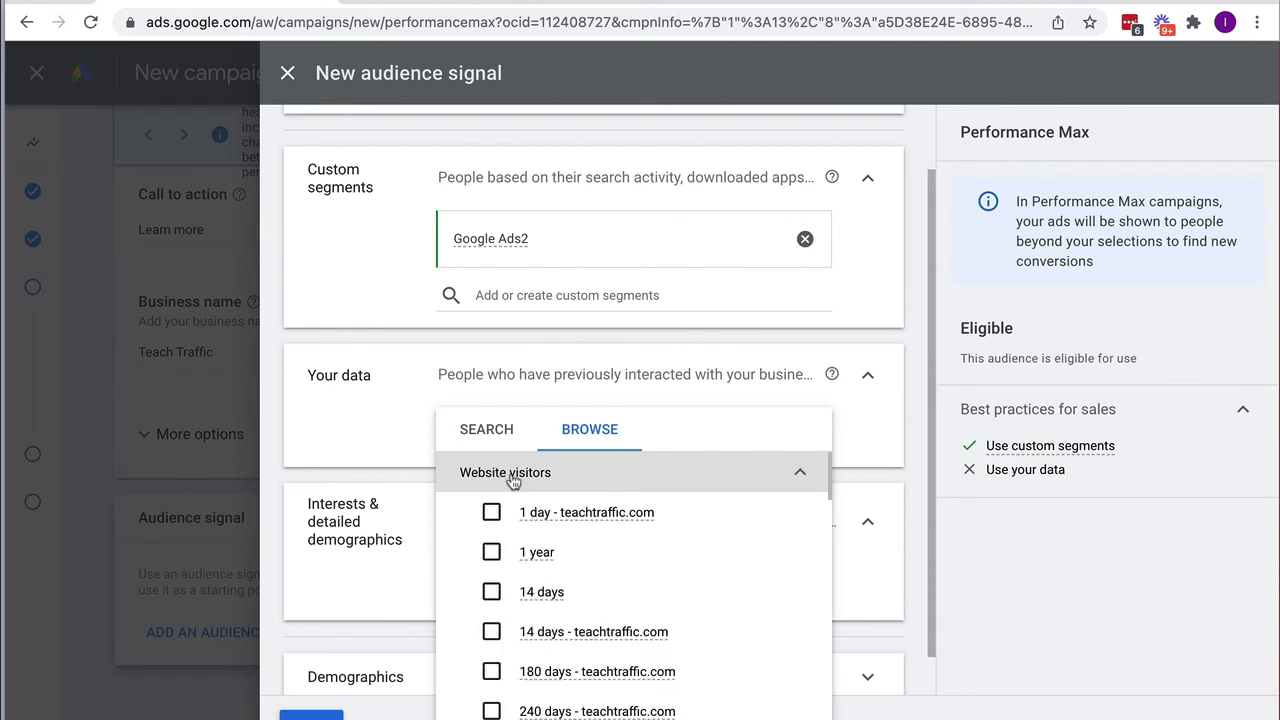
pyautogui.click(796, 481)
pyautogui.click(330, 421)
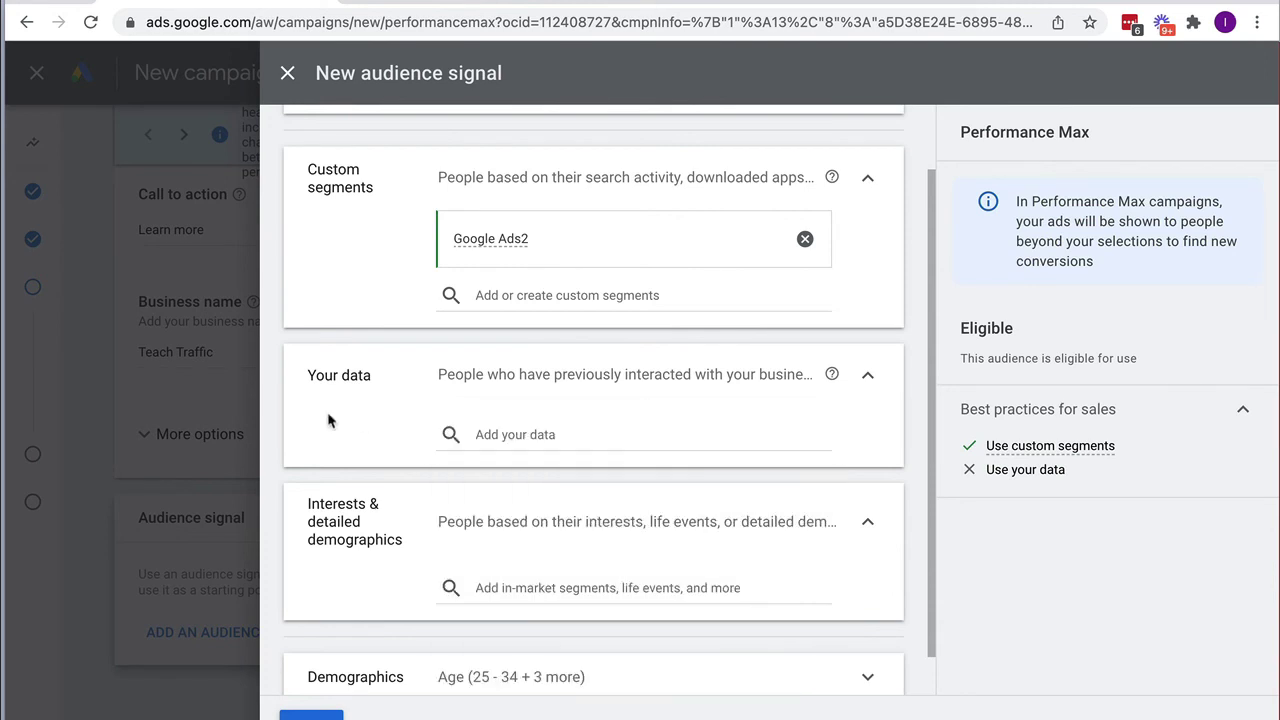
# Save the Google Ads audience signal and continue from the asset group to the campaign's extensions
pyautogui.scroll(1, 330, 421)
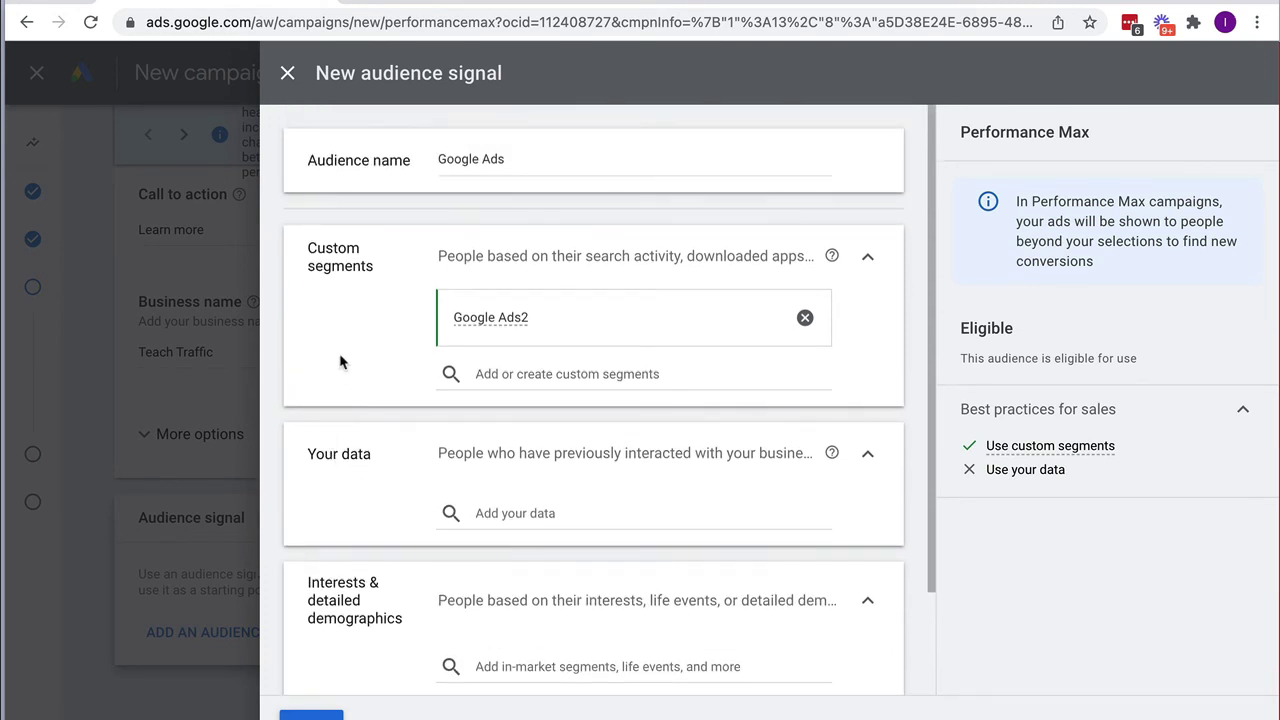
pyautogui.click(311, 715)
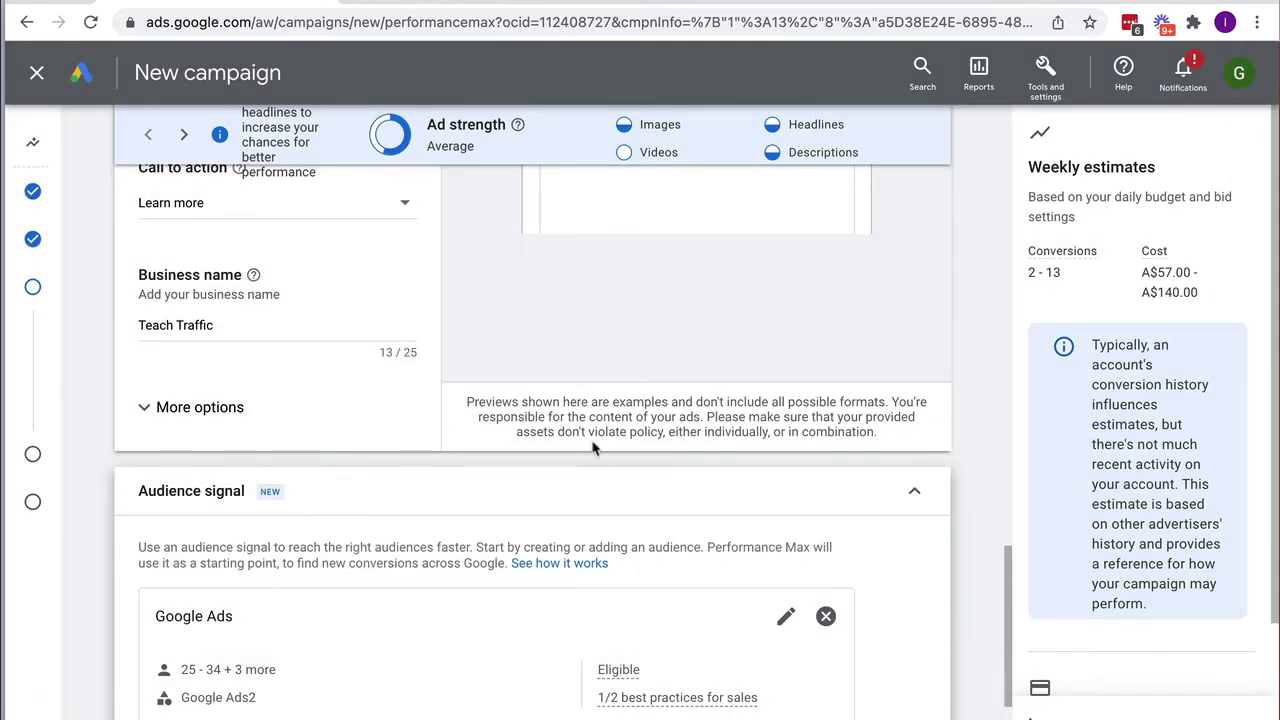
pyautogui.scroll(-3, 593, 447)
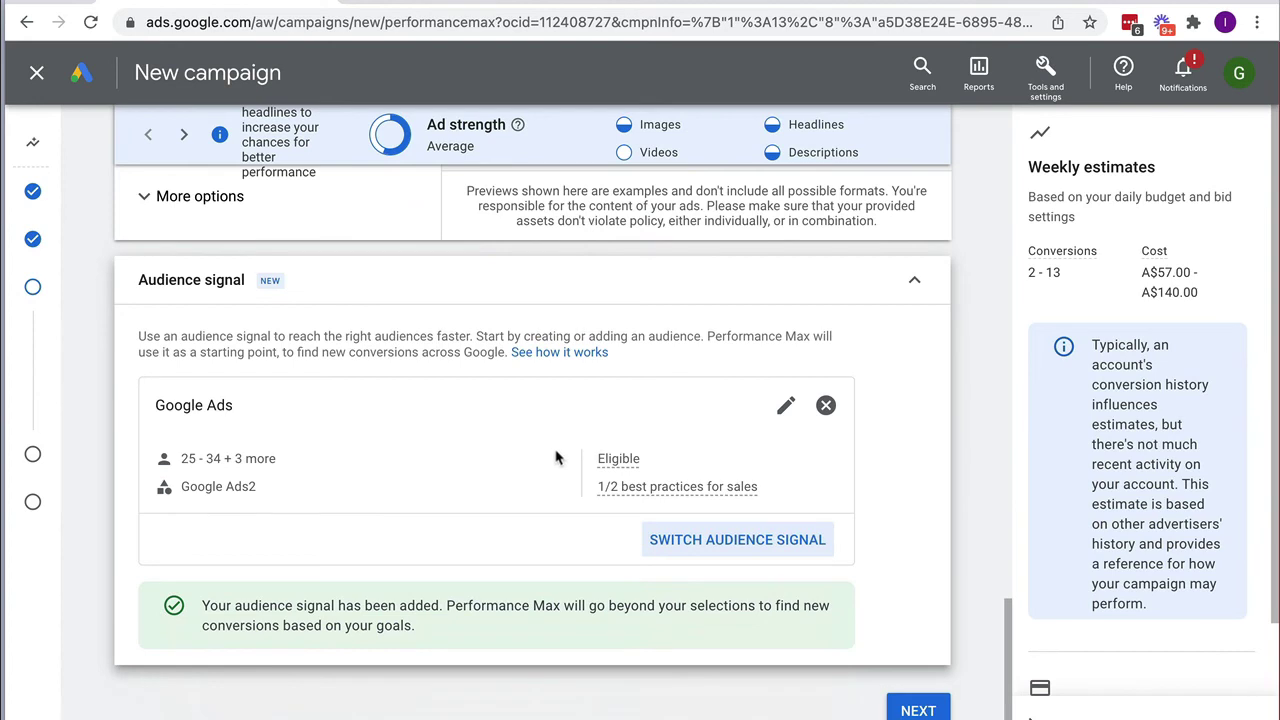
pyautogui.click(918, 710)
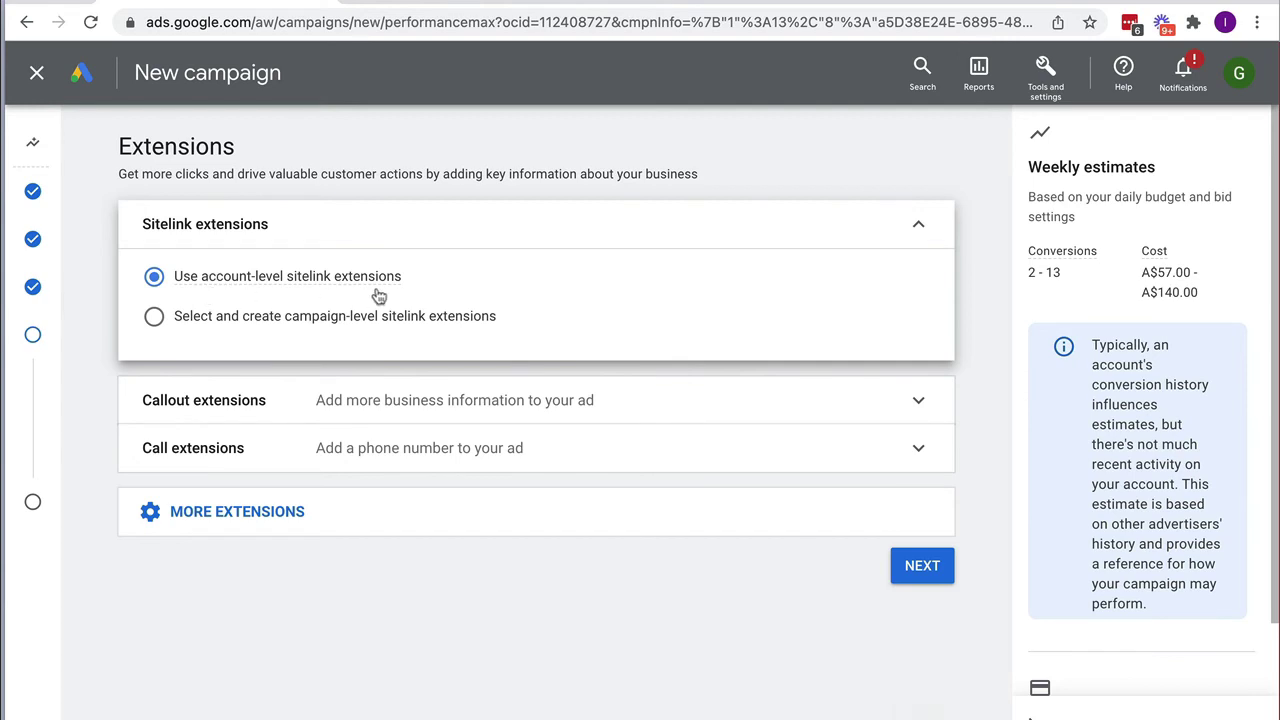
# Use campaign-level sitelink extensions and select About Us, Case Studies, Contact Us and Full Training Courses
pyautogui.click(219, 320)
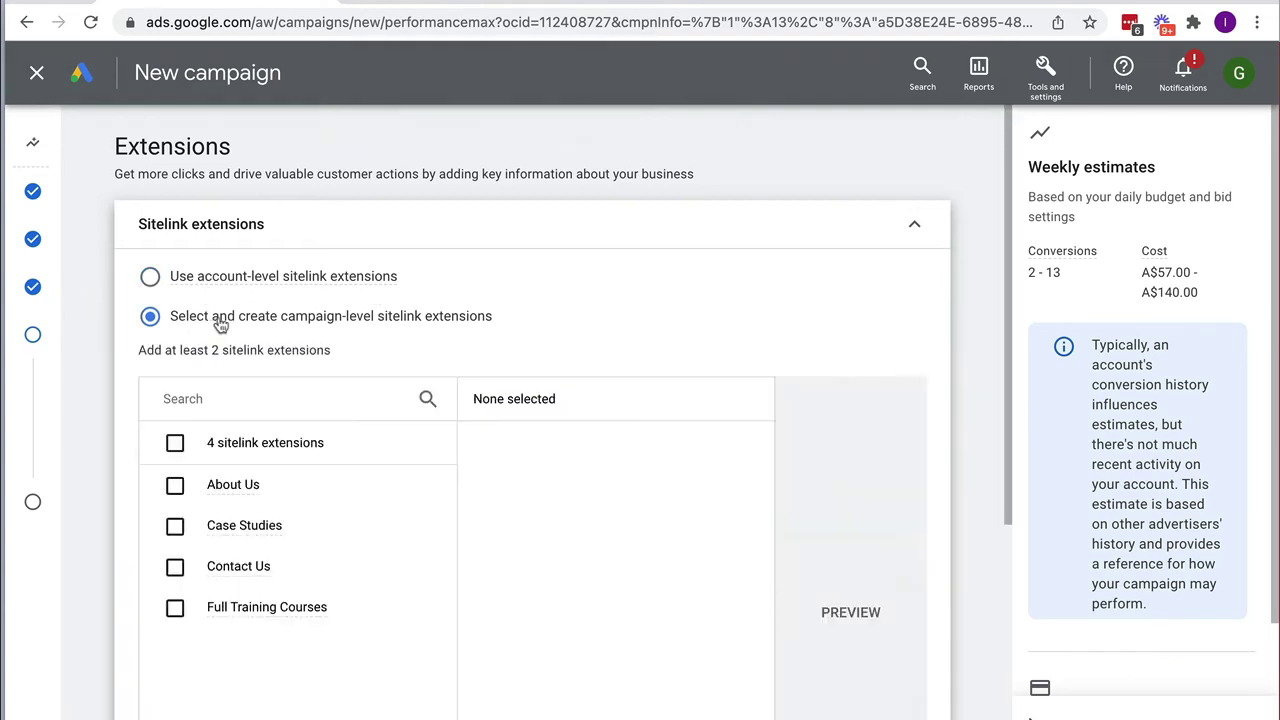
pyautogui.scroll(-2, 365, 368)
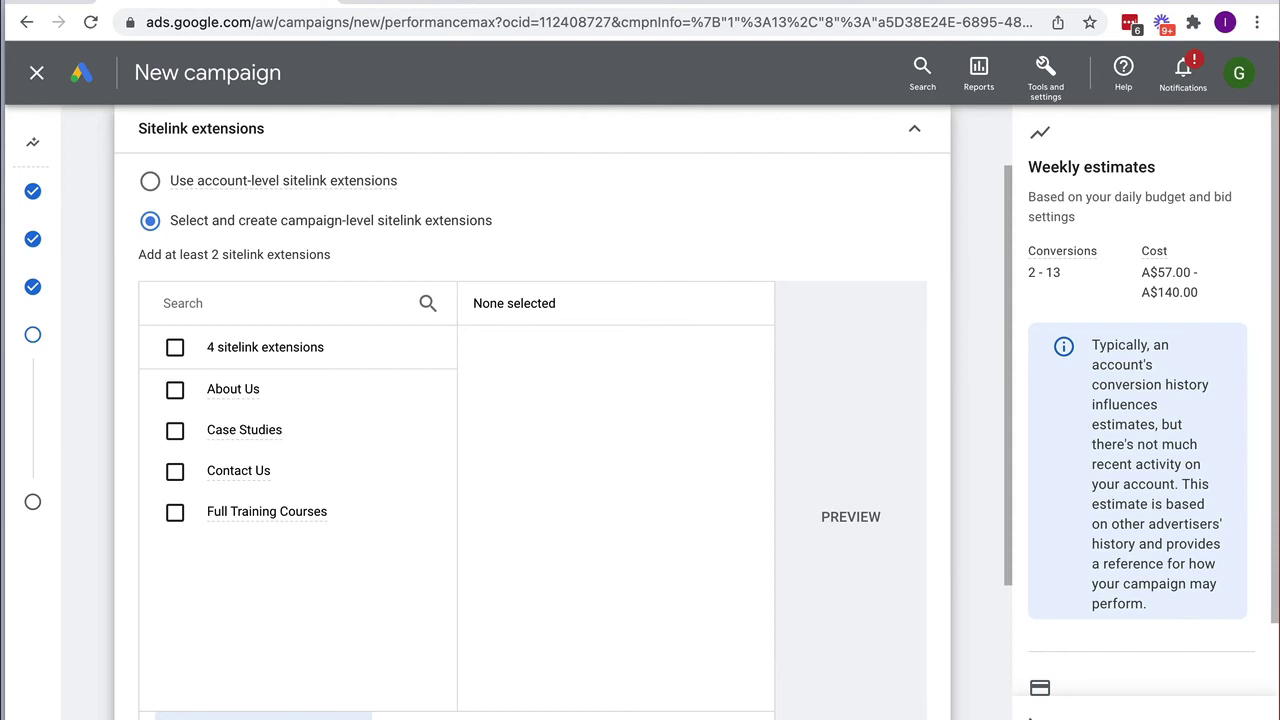
pyautogui.click(176, 391)
pyautogui.click(174, 433)
pyautogui.click(175, 473)
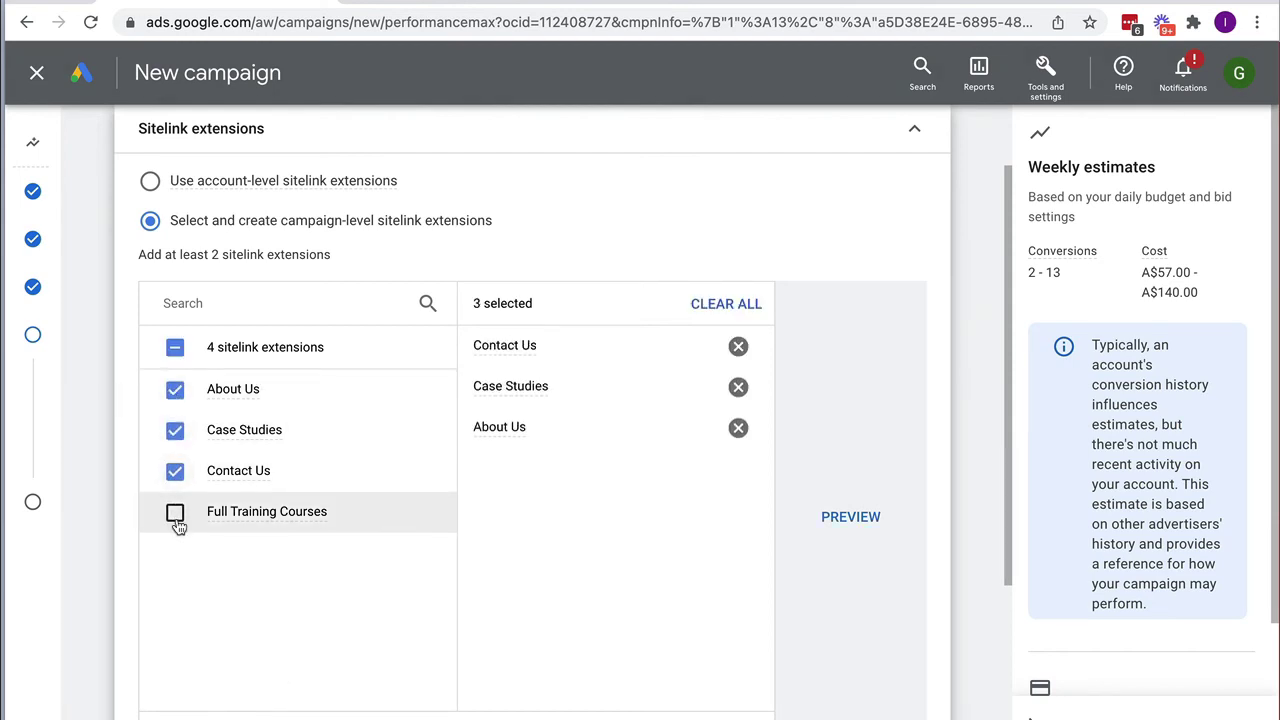
pyautogui.click(175, 513)
# Add the callout extensions "Join Over 3000 Students", "Updated for iOS14" and "Ask questions online" to the campaign
pyautogui.scroll(-1, 698, 572)
pyautogui.scroll(-2, 700, 571)
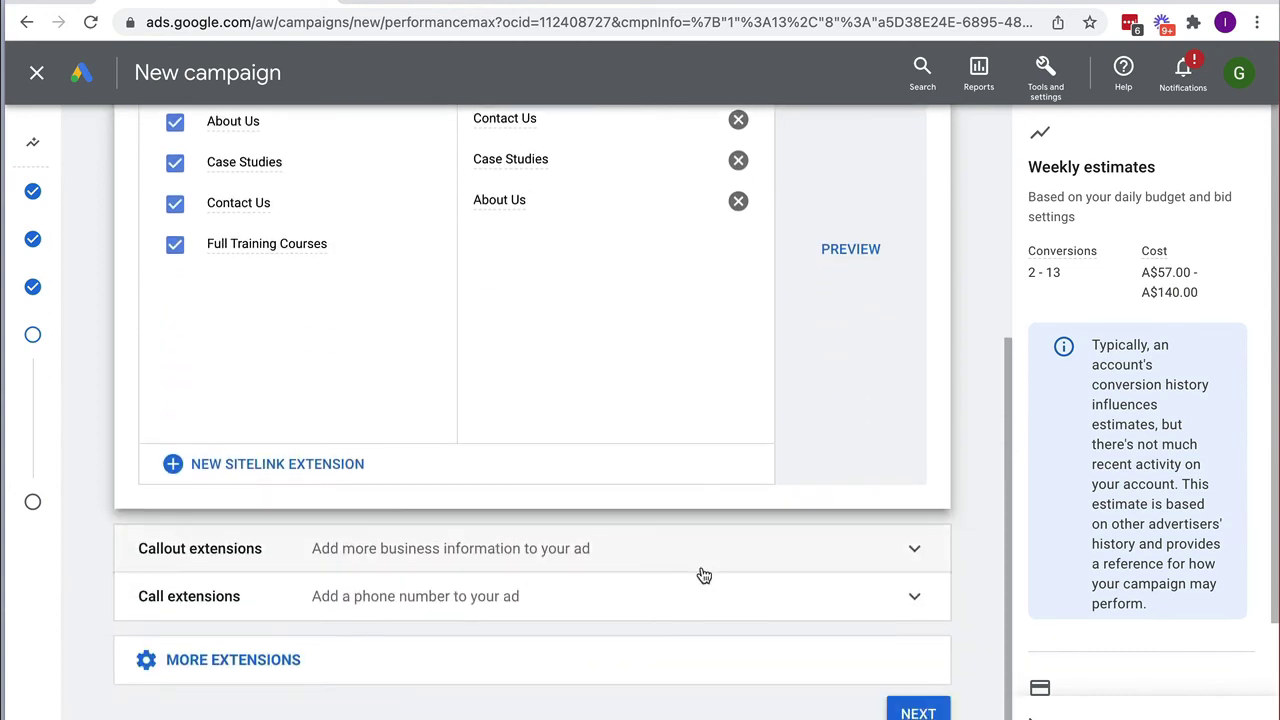
pyautogui.click(358, 559)
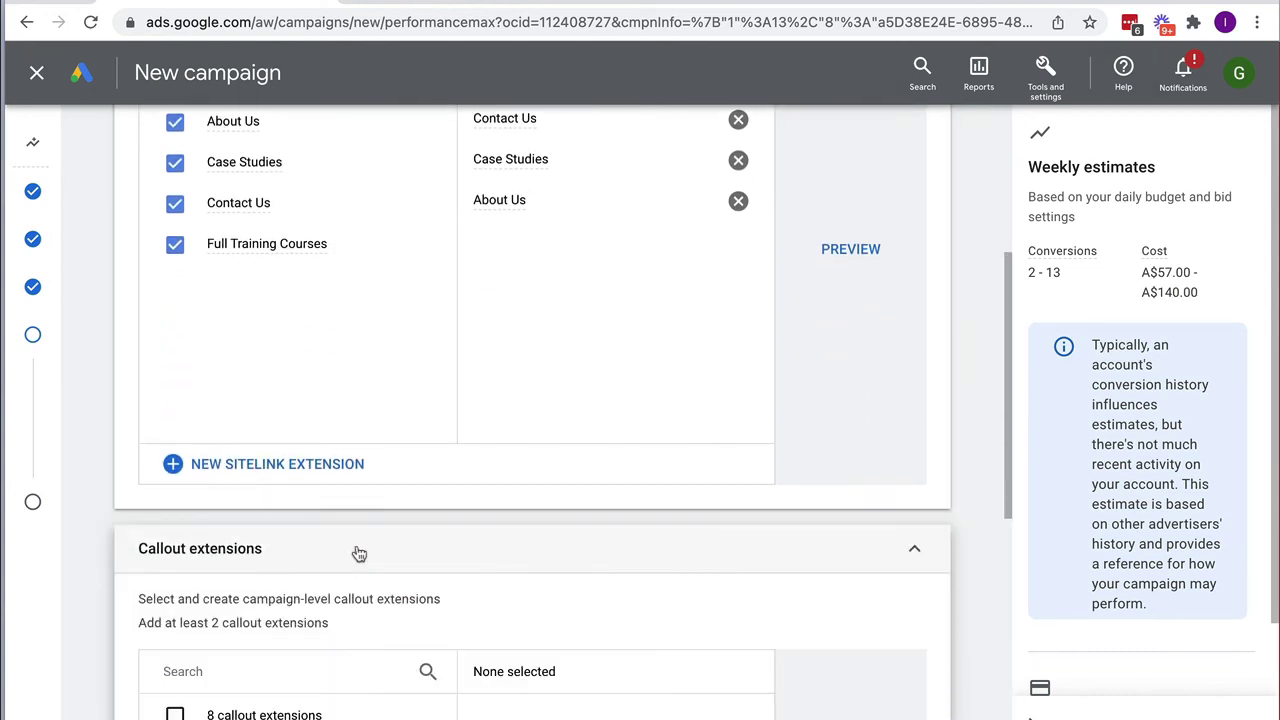
pyautogui.scroll(-3, 437, 574)
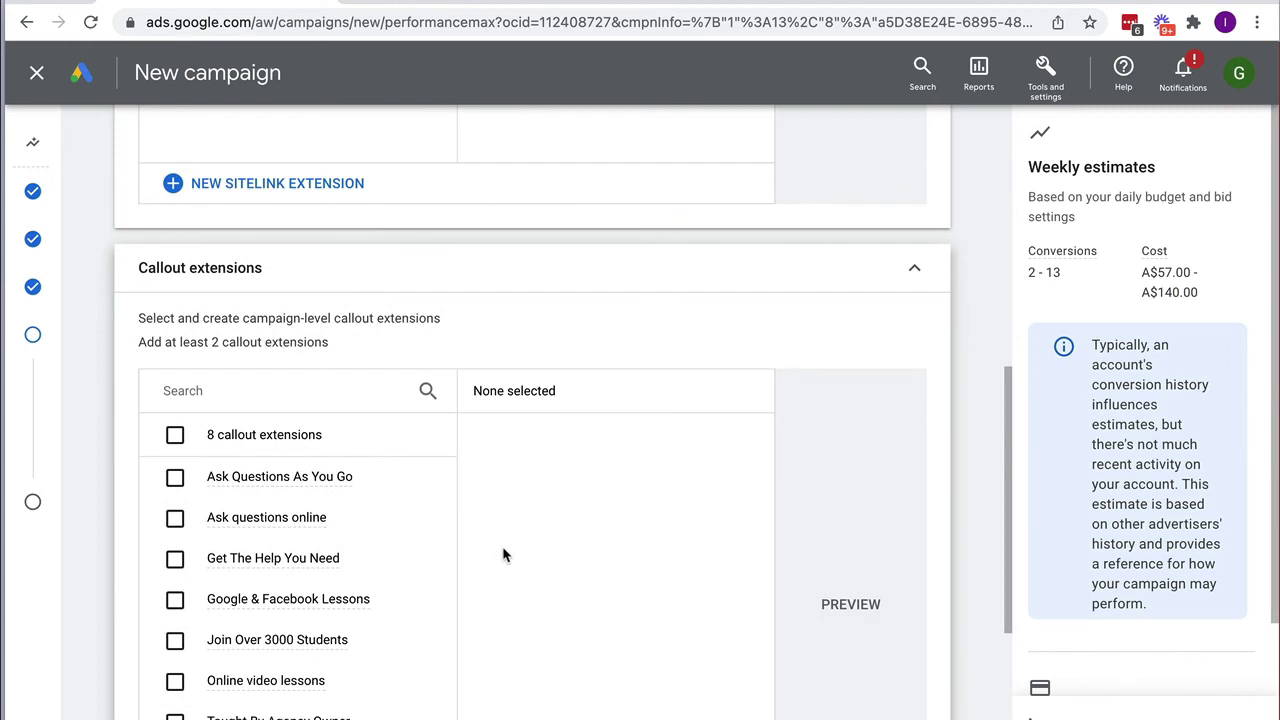
pyautogui.scroll(-1, 504, 555)
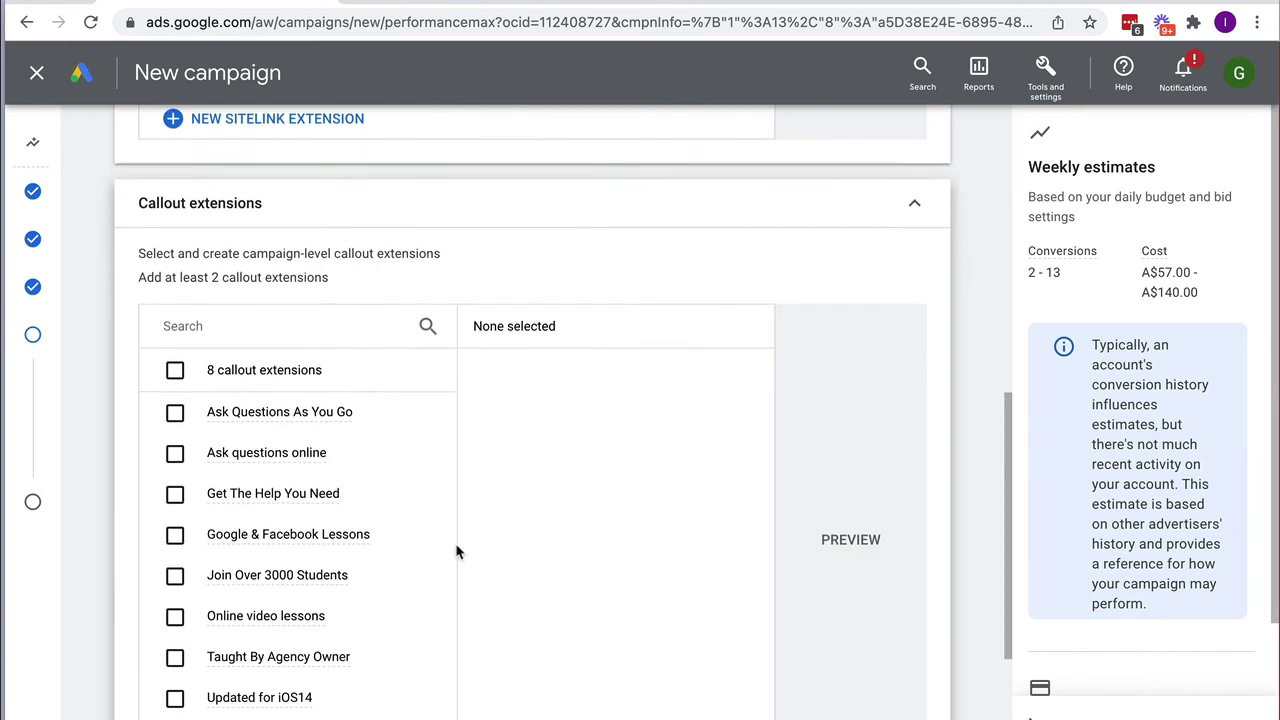
pyautogui.click(175, 576)
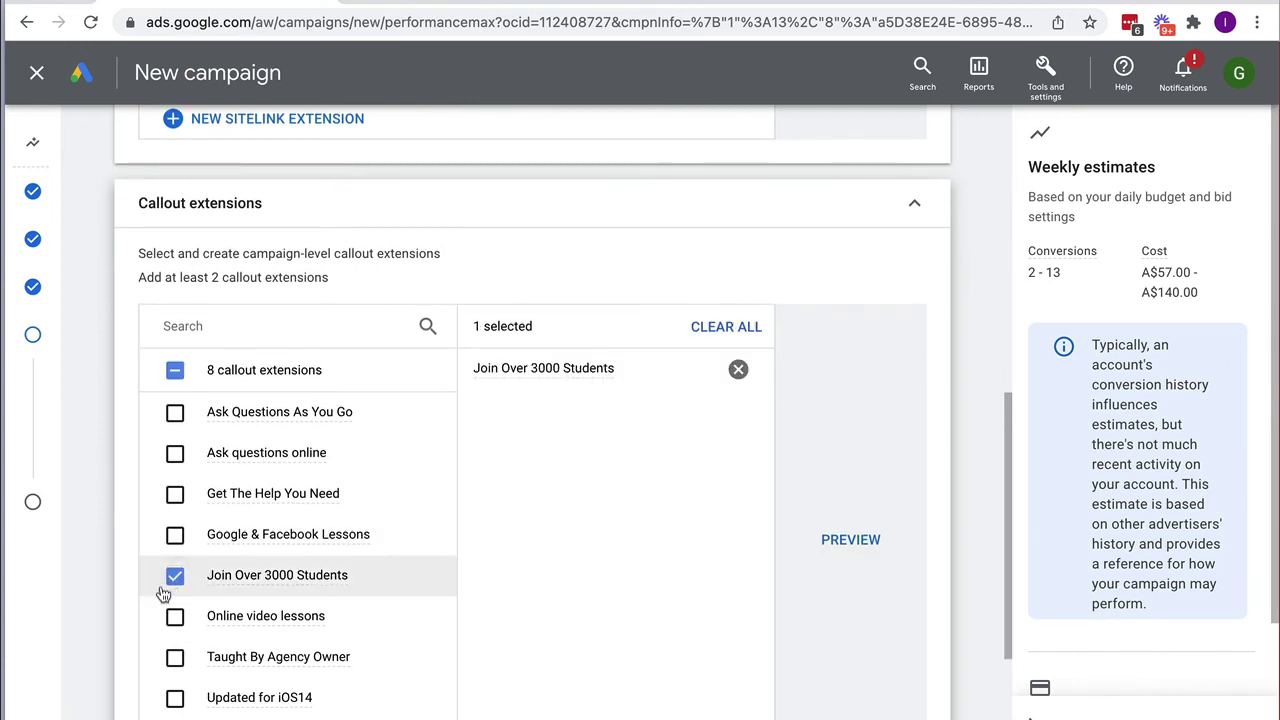
pyautogui.click(177, 698)
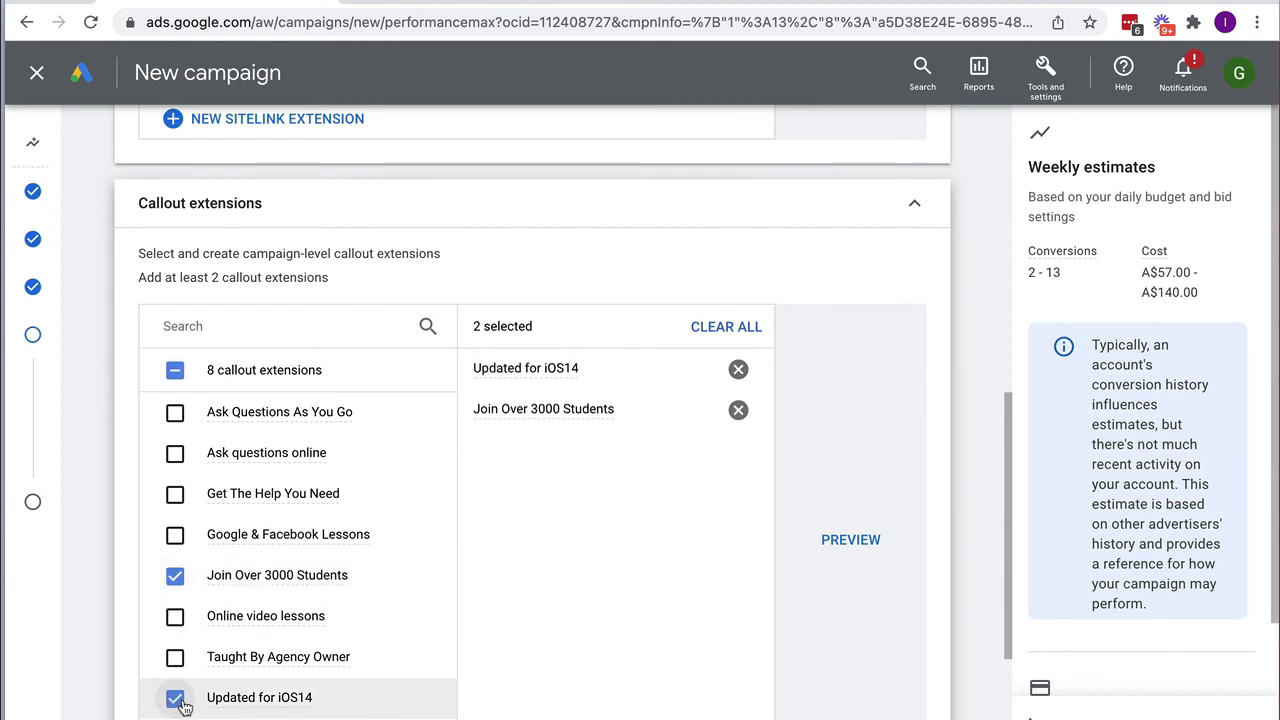
pyautogui.click(175, 453)
# Finish the extensions, continue to the campaign summary and publish the campaign
pyautogui.scroll(-2, 714, 648)
pyautogui.scroll(-2, 714, 648)
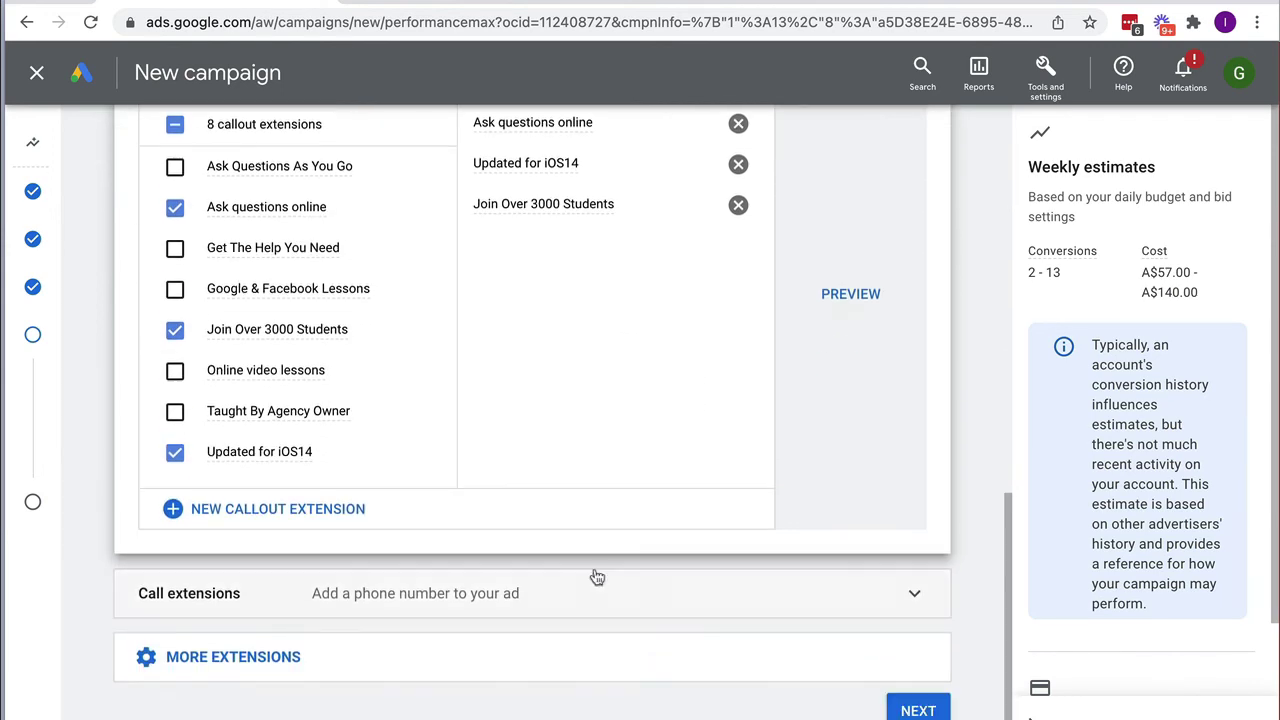
pyautogui.click(912, 712)
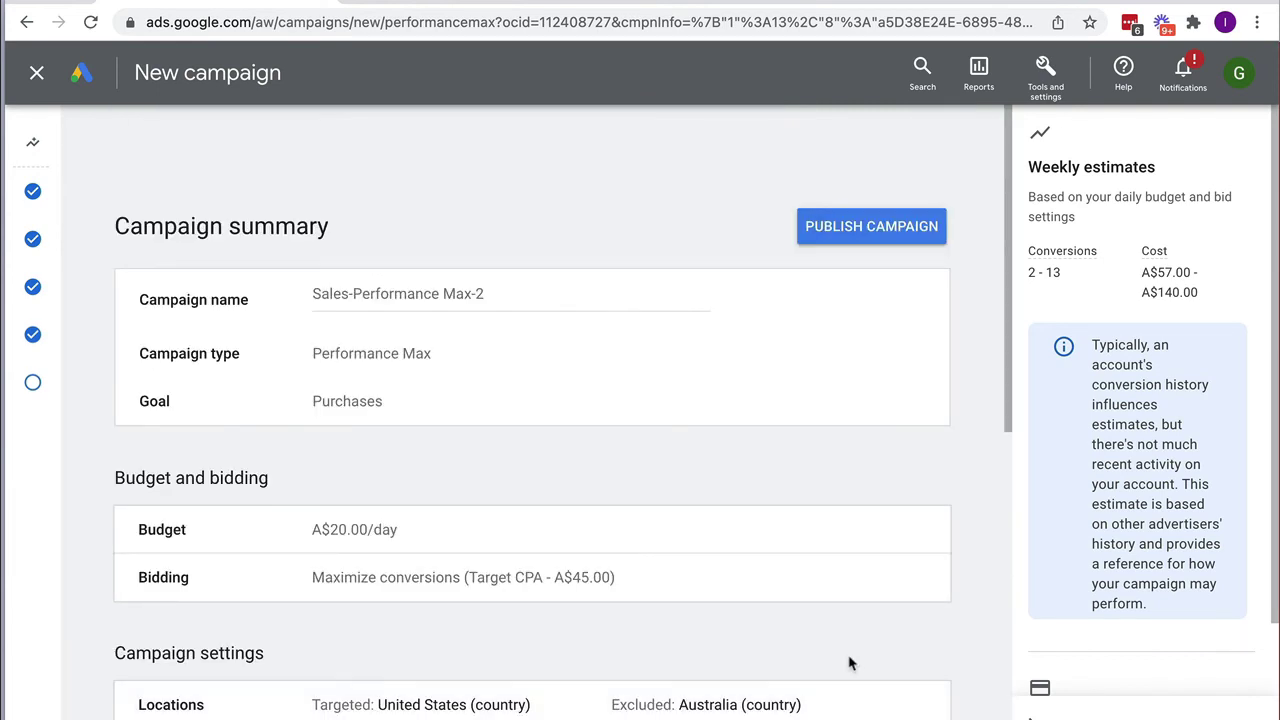
pyautogui.click(905, 238)
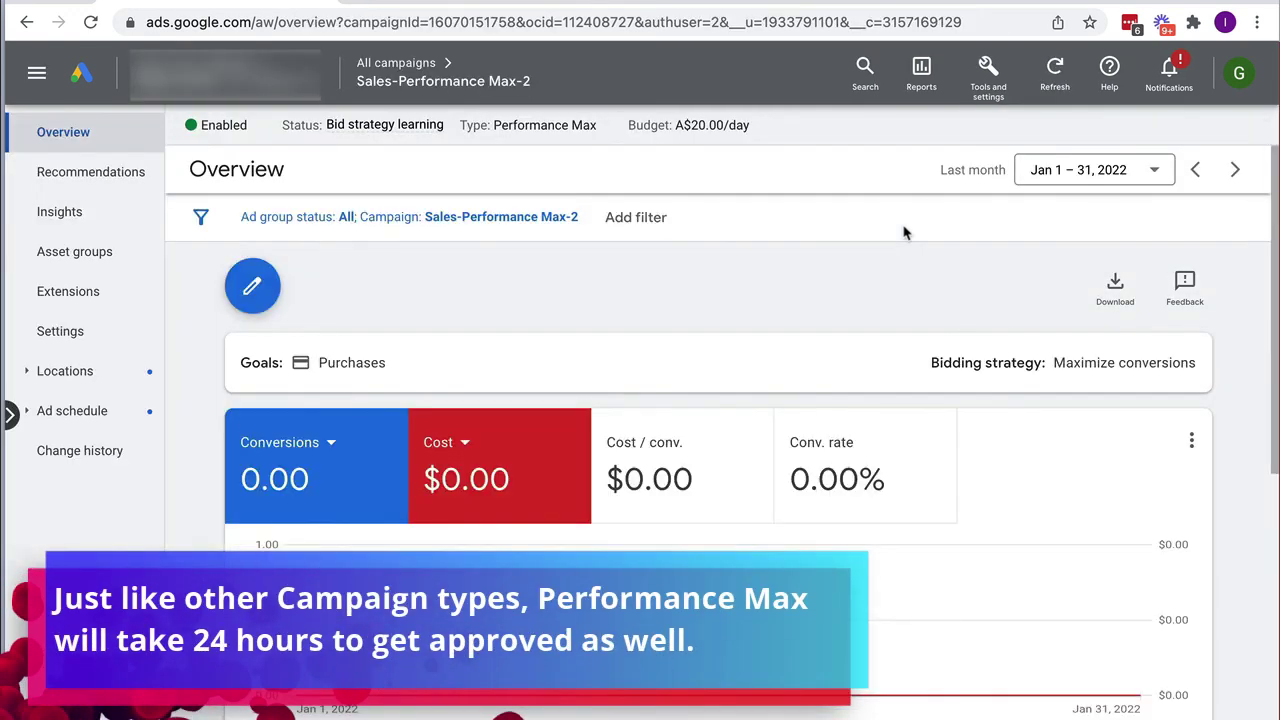
# Open the list of all campaigns and set its campaign status filter to Enabled, Paused
pyautogui.click(10, 415)
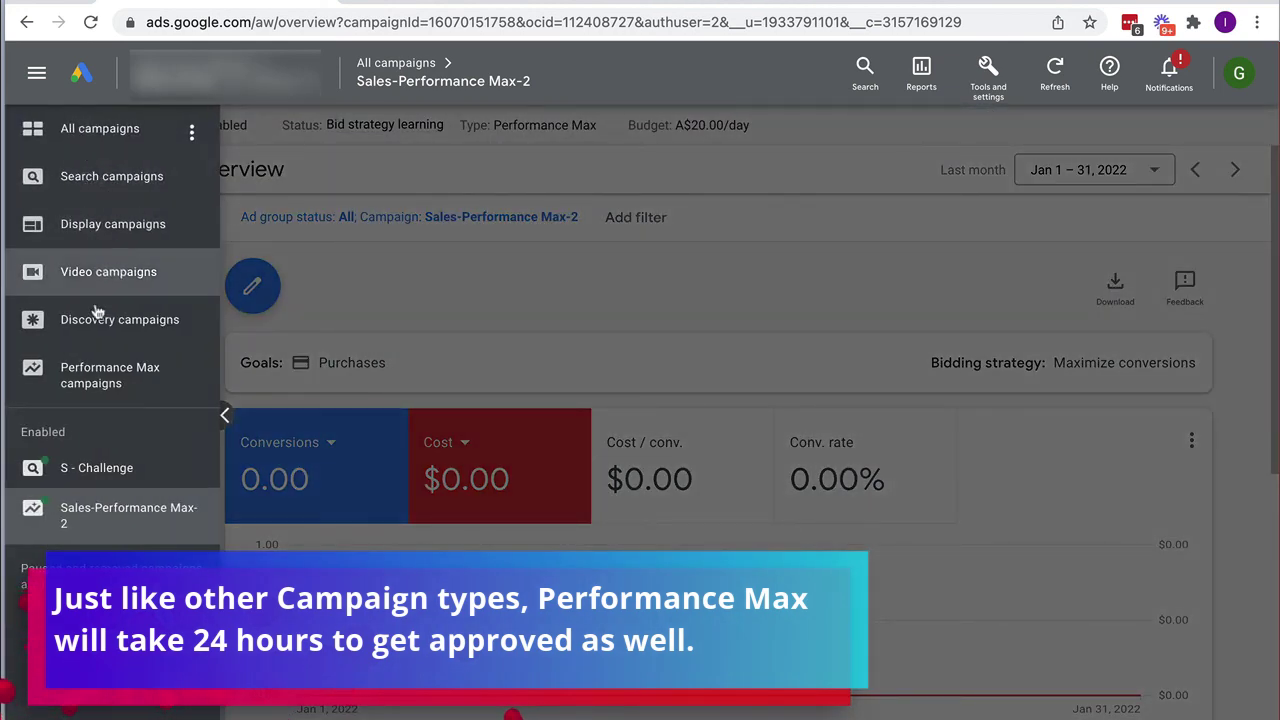
pyautogui.click(84, 132)
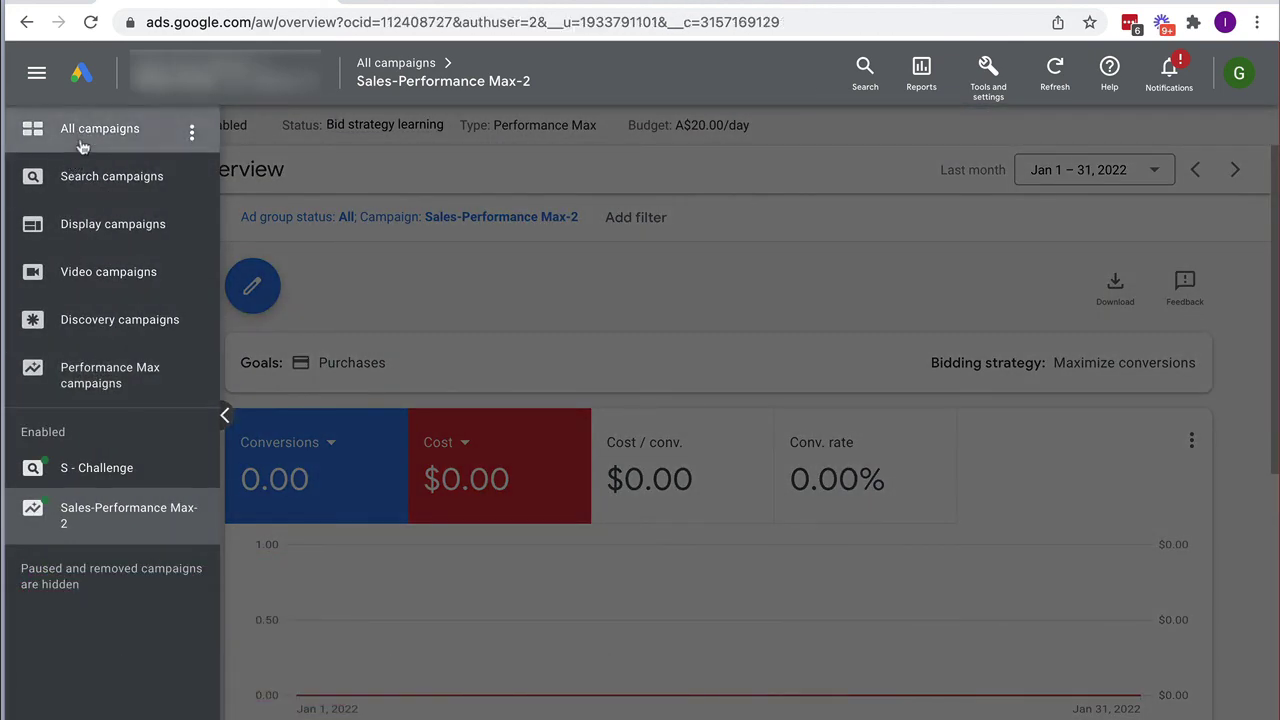
pyautogui.click(511, 257)
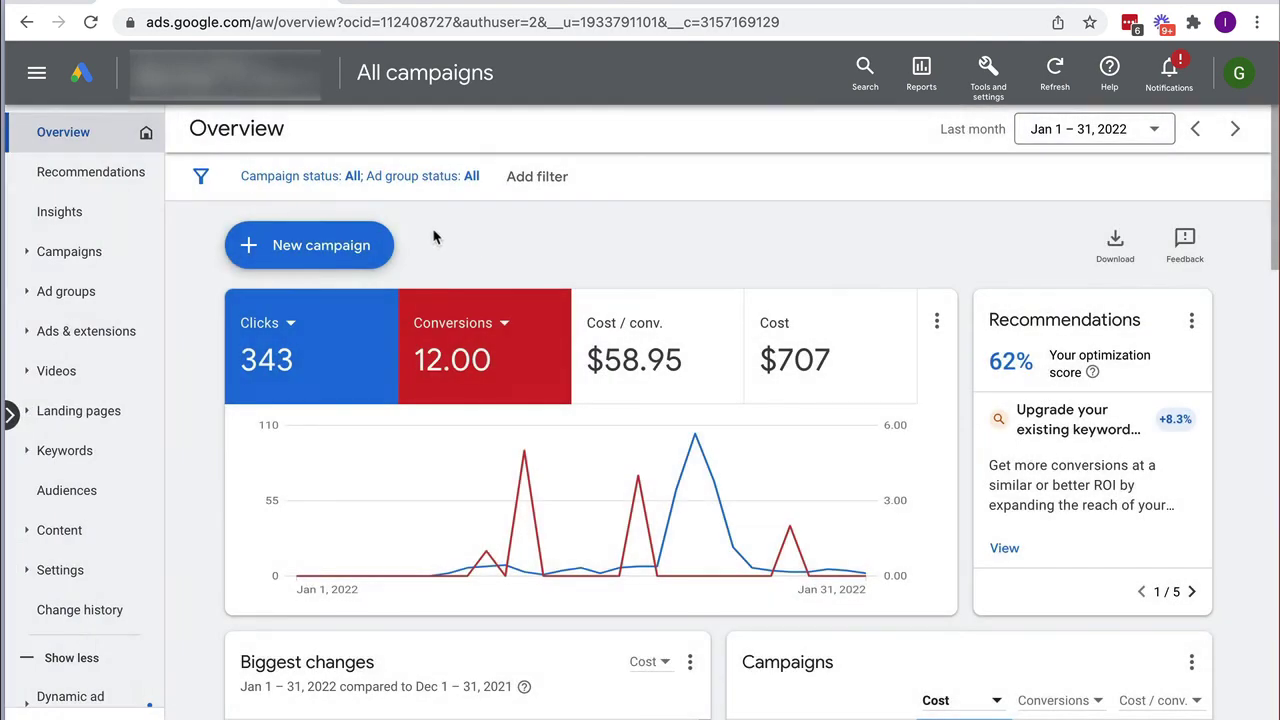
pyautogui.click(100, 257)
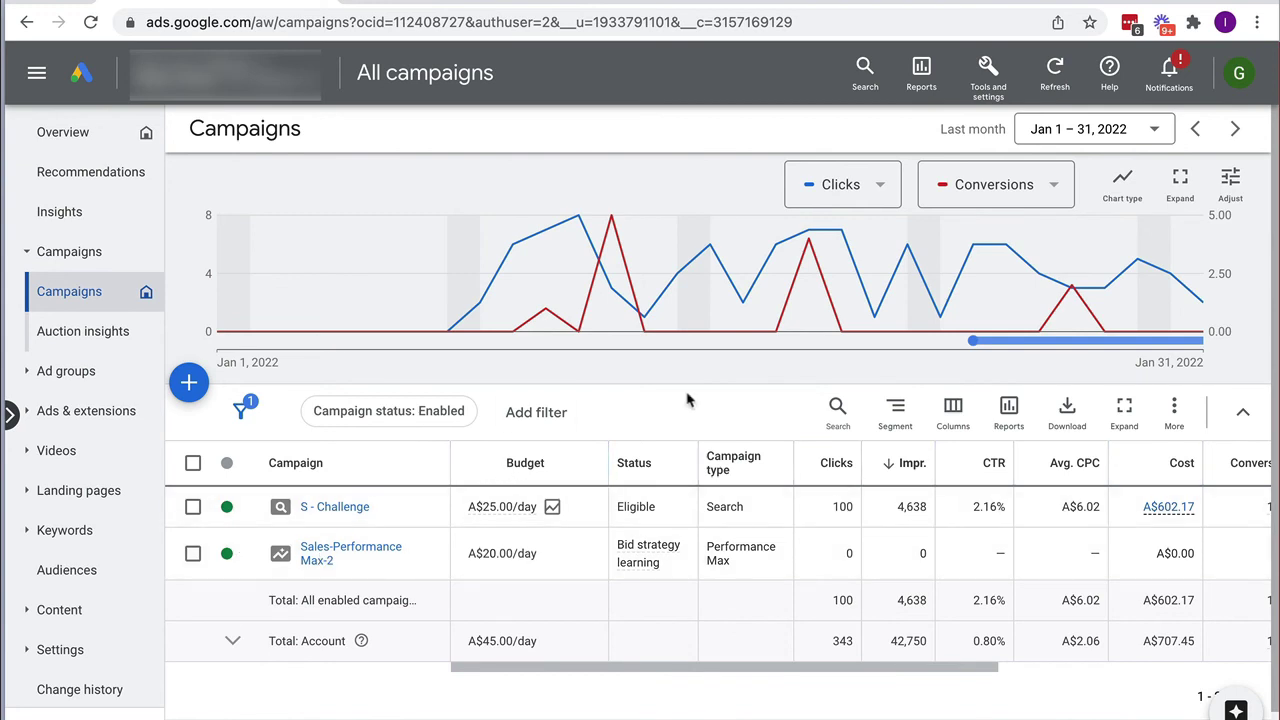
pyautogui.click(430, 414)
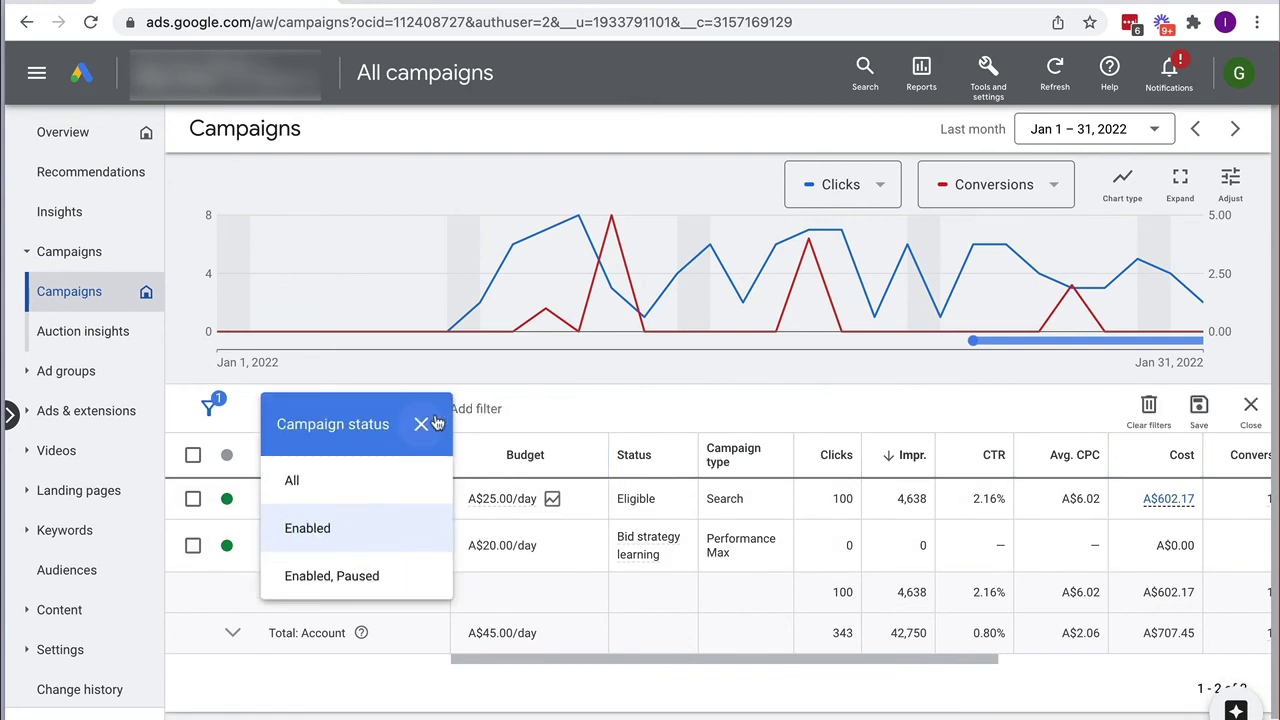
pyautogui.click(358, 578)
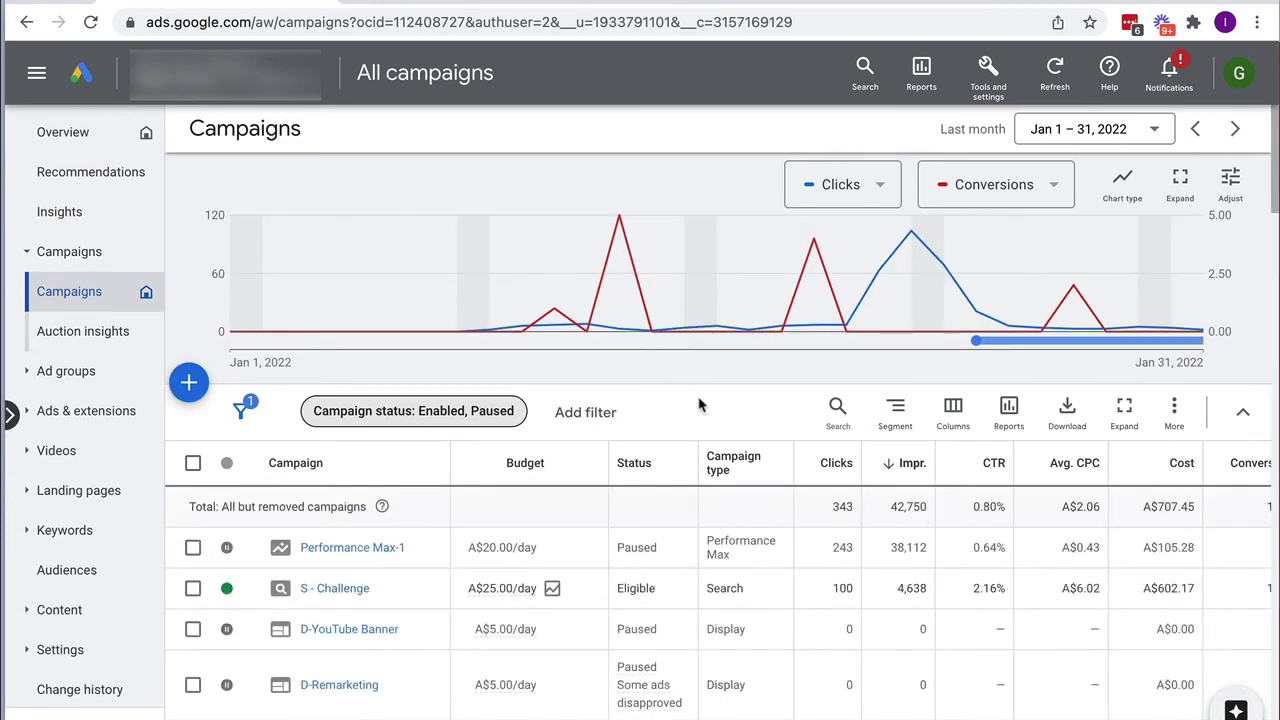
# Open the Performance Max-1 campaign and view the asset details of Asset Group 1
pyautogui.click(340, 552)
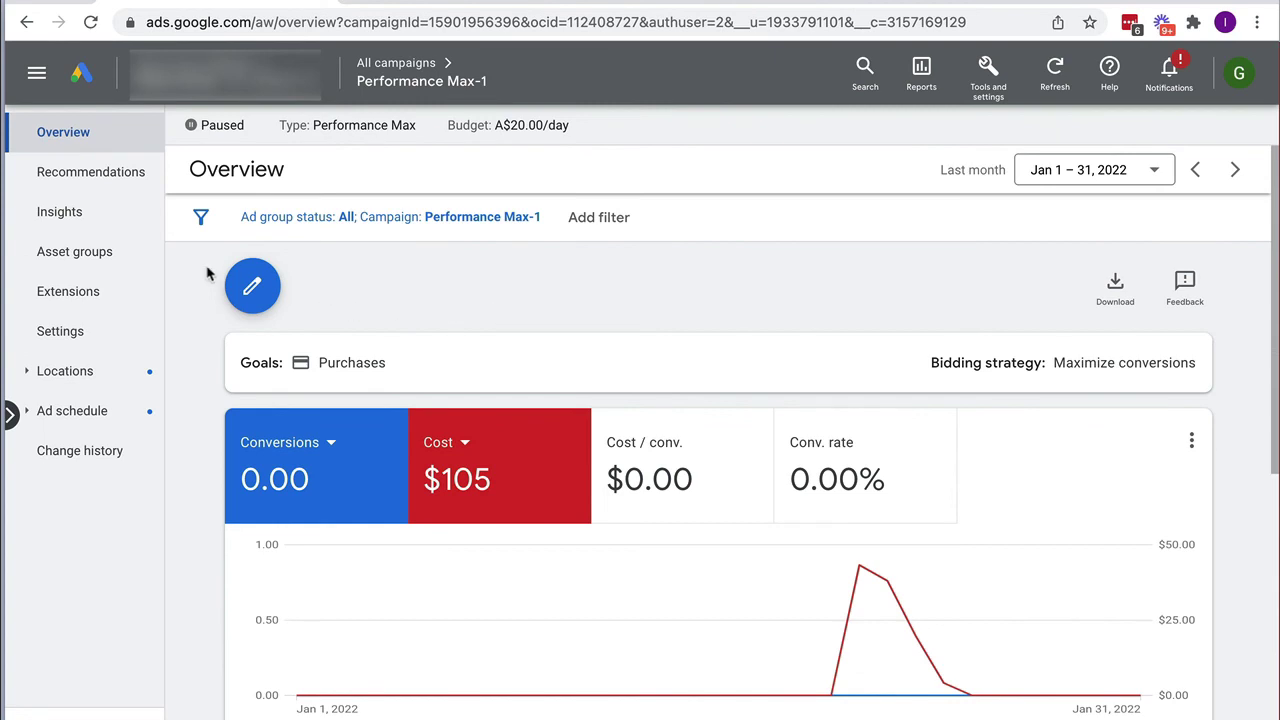
pyautogui.click(100, 254)
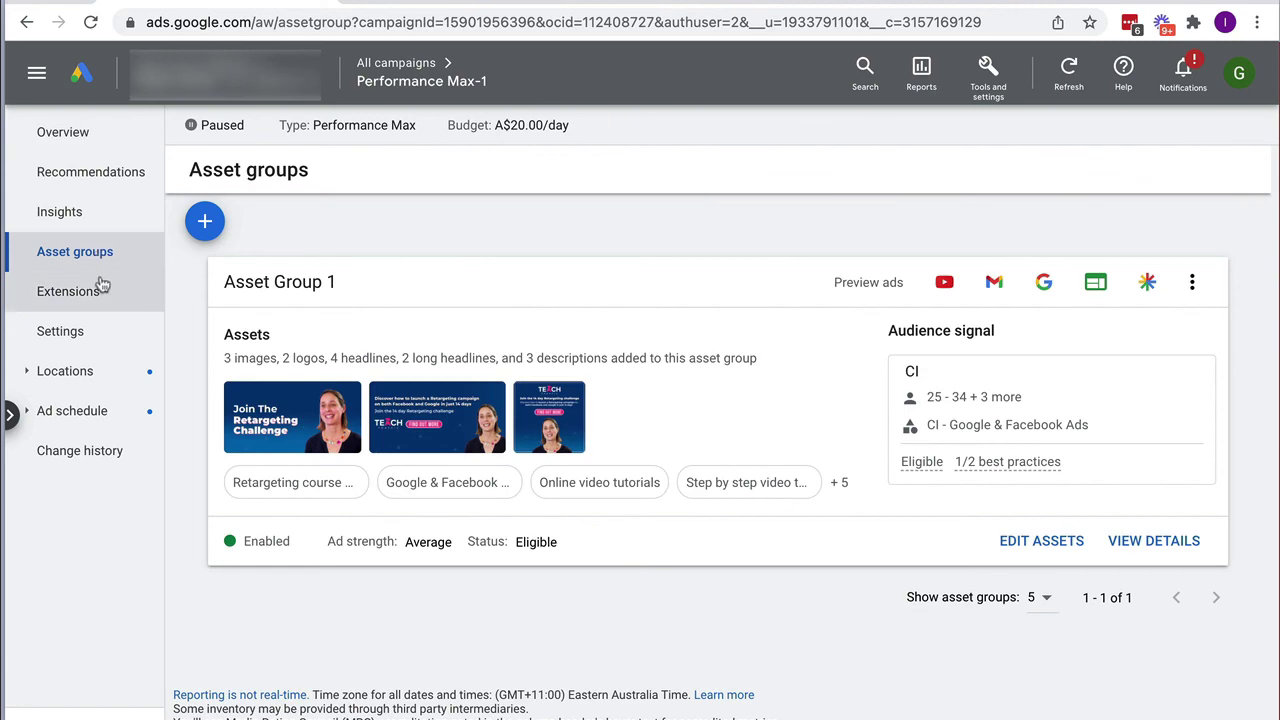
pyautogui.click(1162, 545)
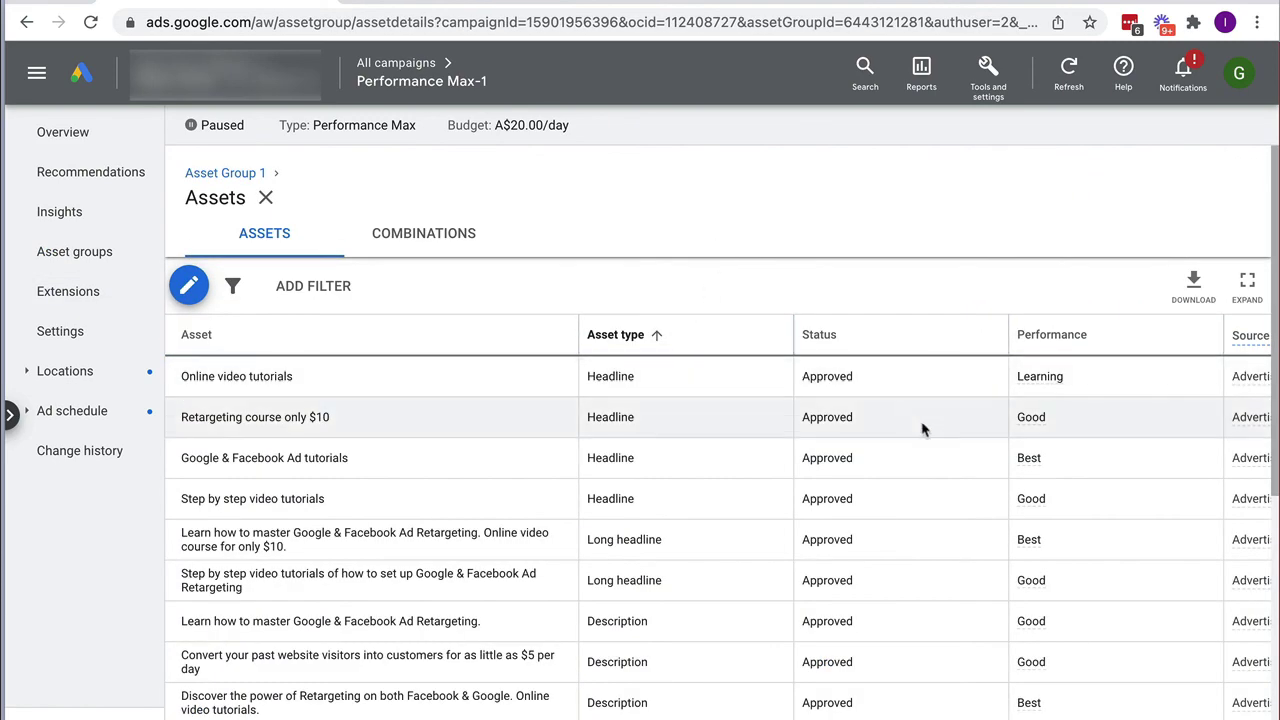
# Return to the campaign overview and examine its asset group status and asset performance cards
pyautogui.click(55, 134)
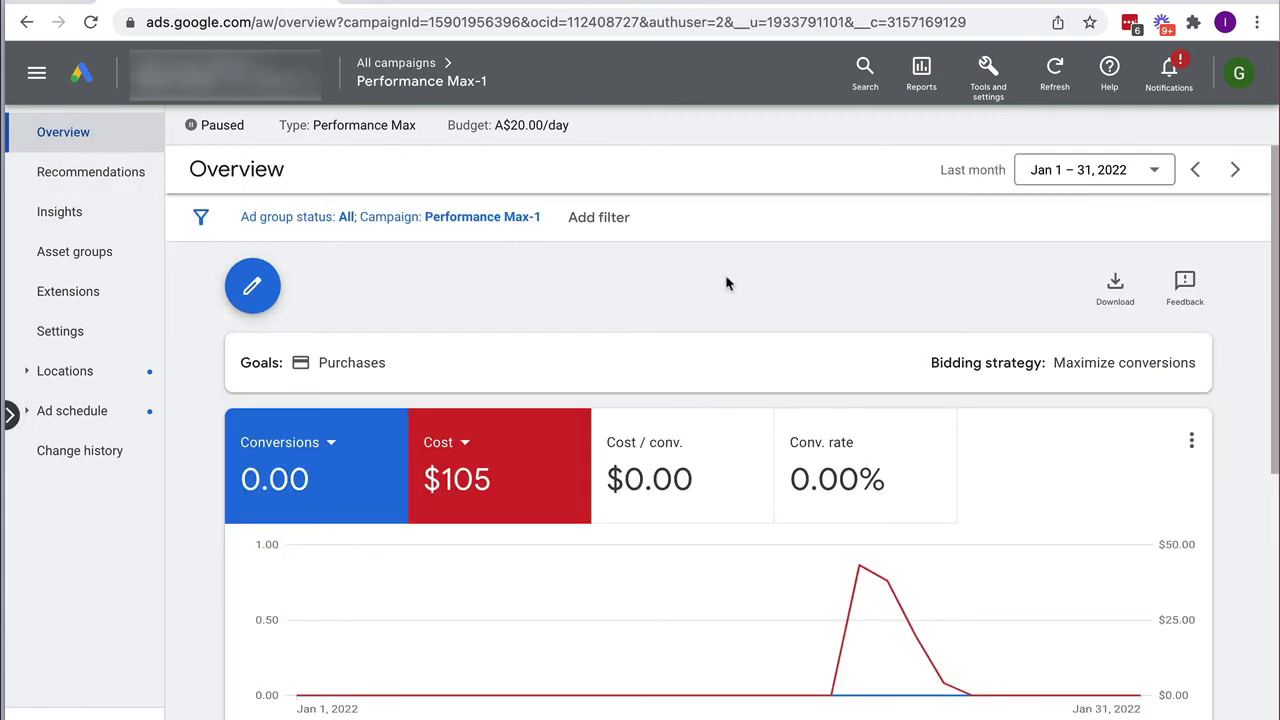
pyautogui.scroll(-5, 728, 284)
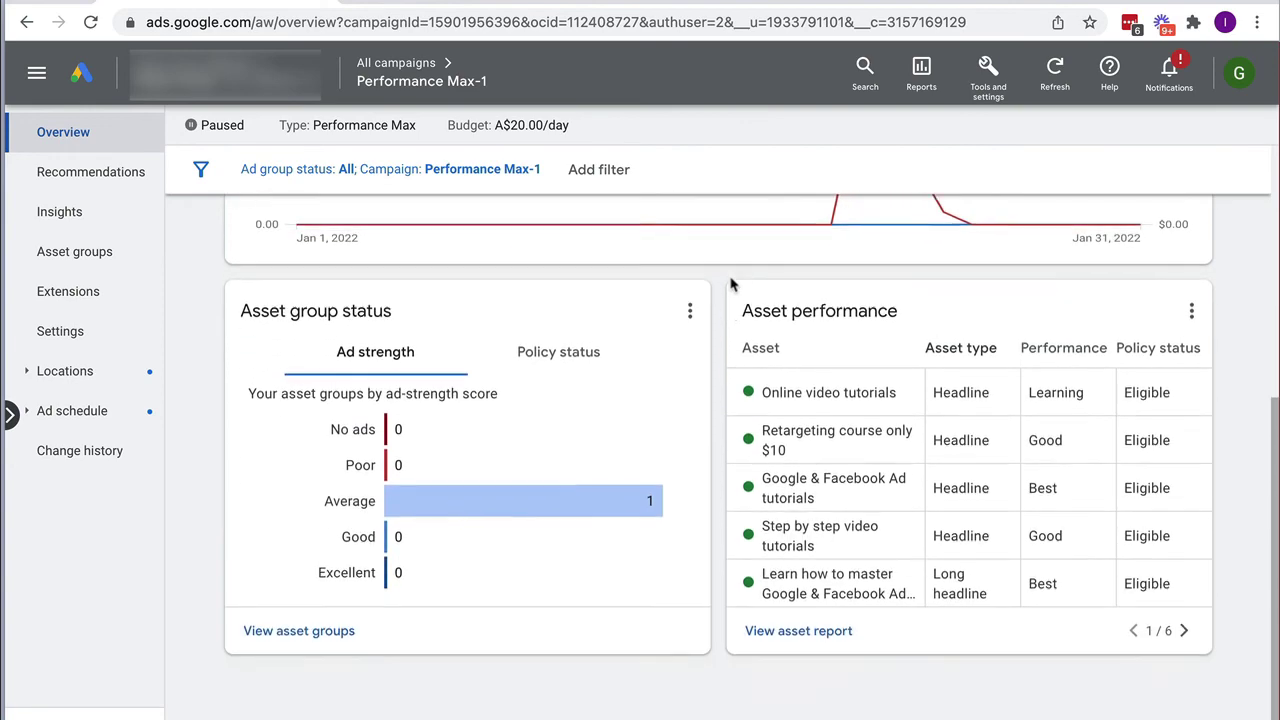
pyautogui.scroll(-1, 730, 285)
pyautogui.scroll(6, 730, 285)
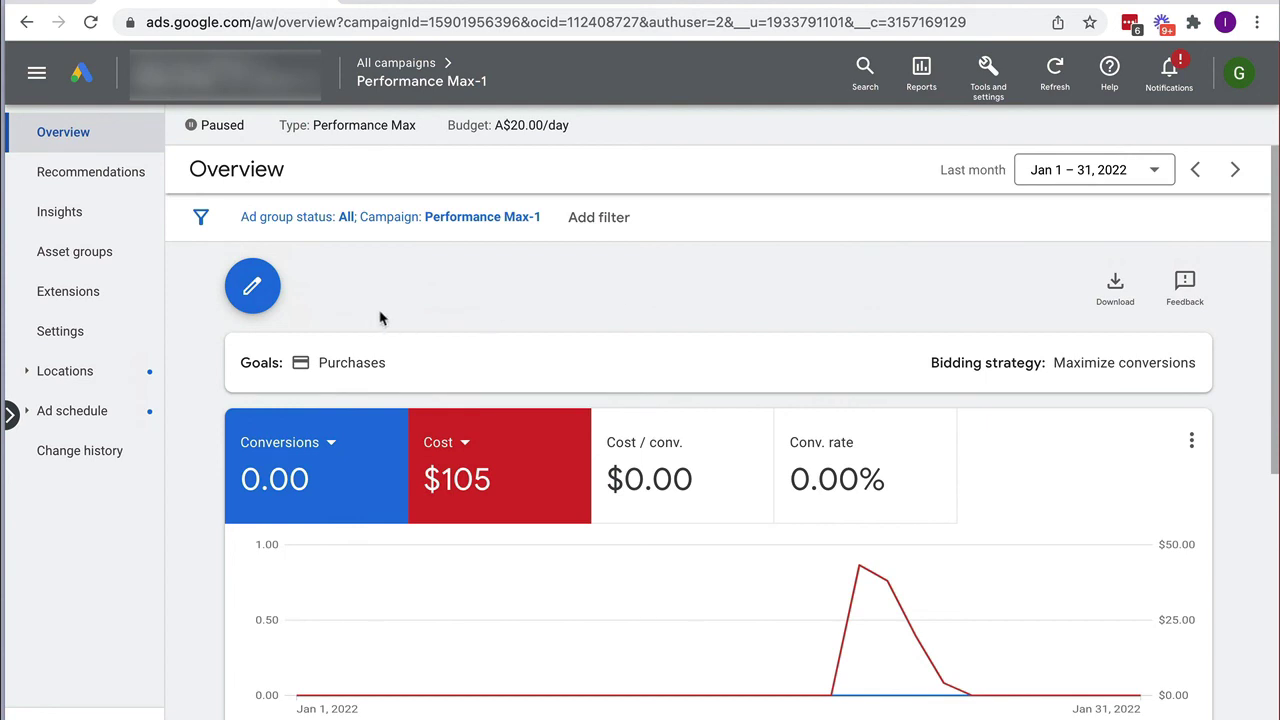
# Keep the overview chart on Daily and set its two plotted metrics to Clicks and all Conversions
pyautogui.scroll(-1, 380, 316)
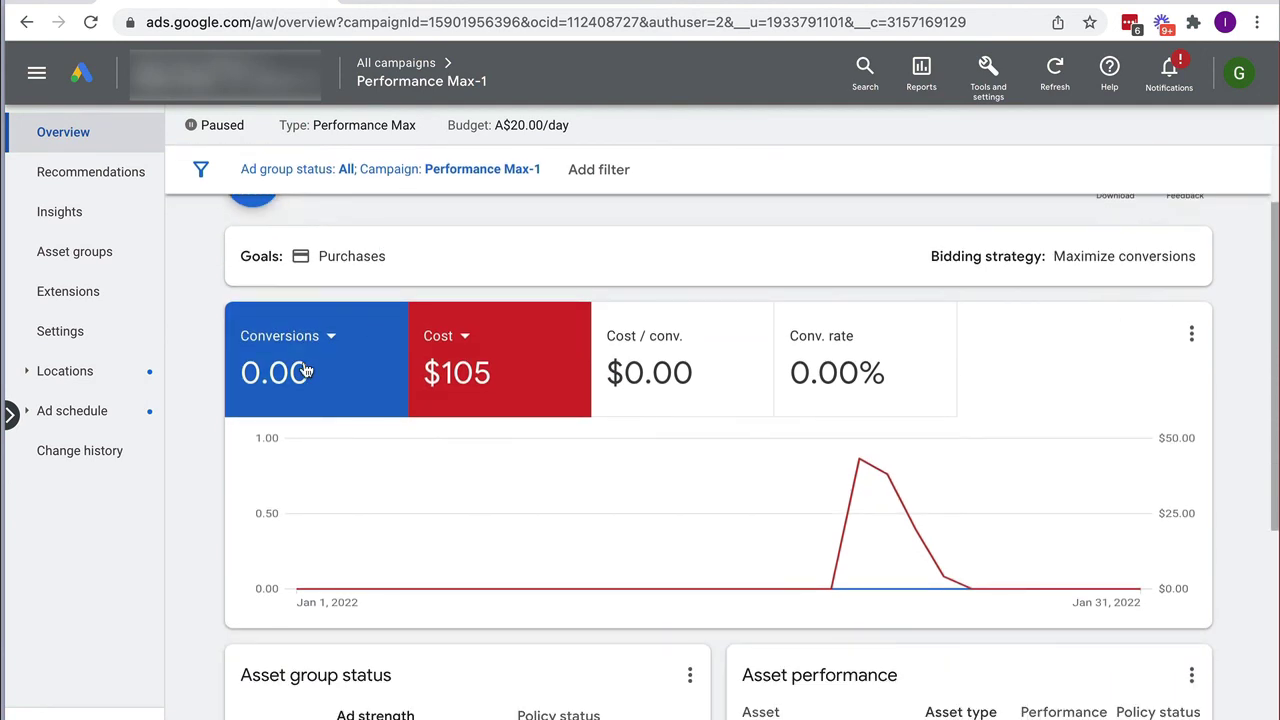
pyautogui.click(1191, 334)
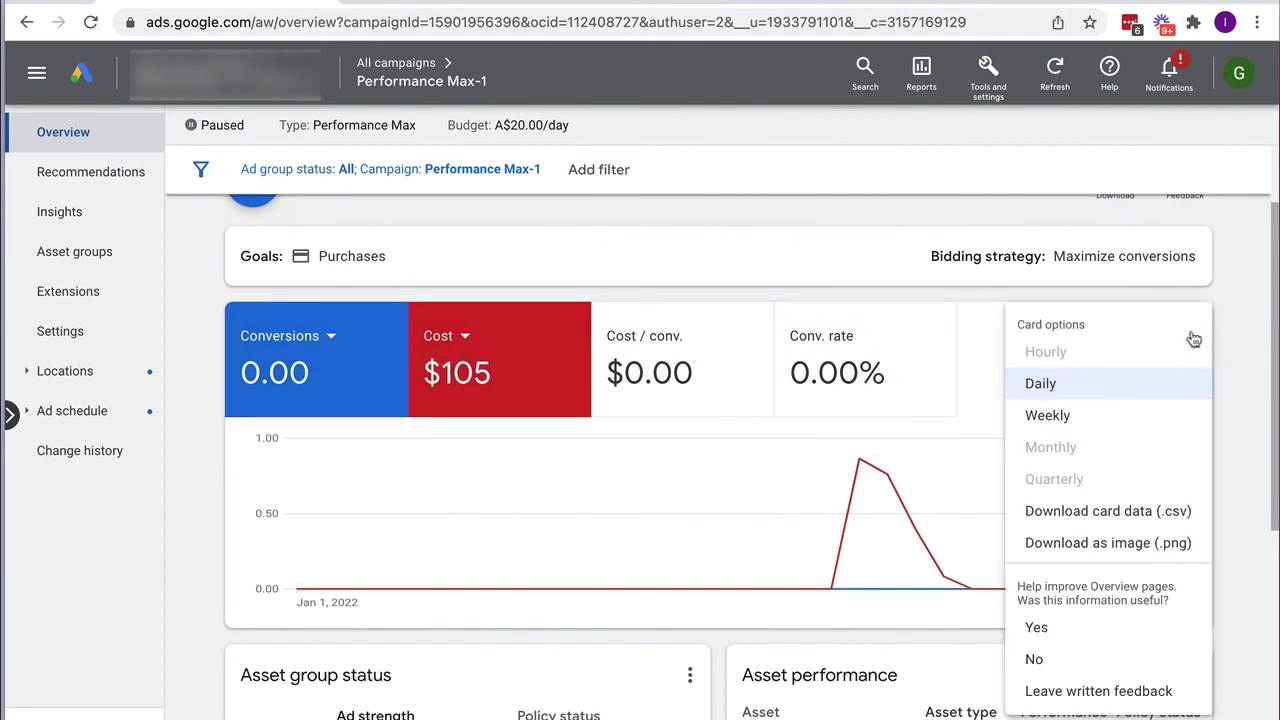
pyautogui.click(1063, 388)
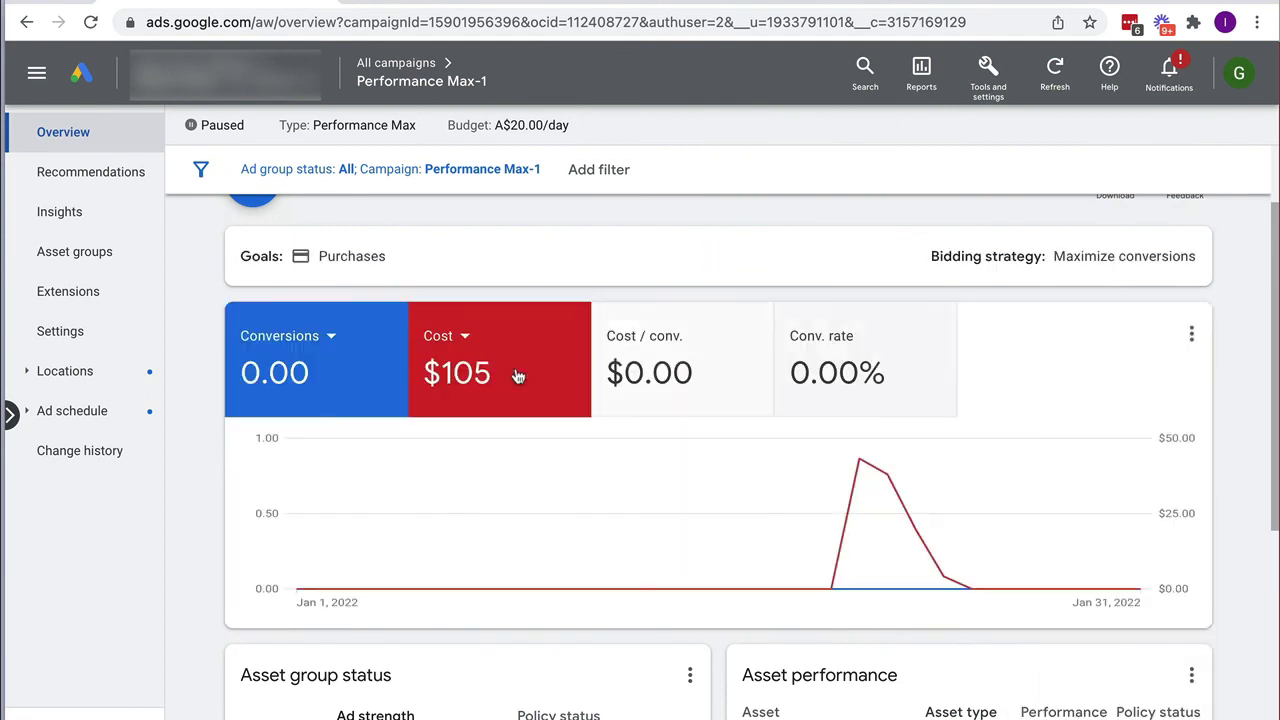
pyautogui.click(345, 352)
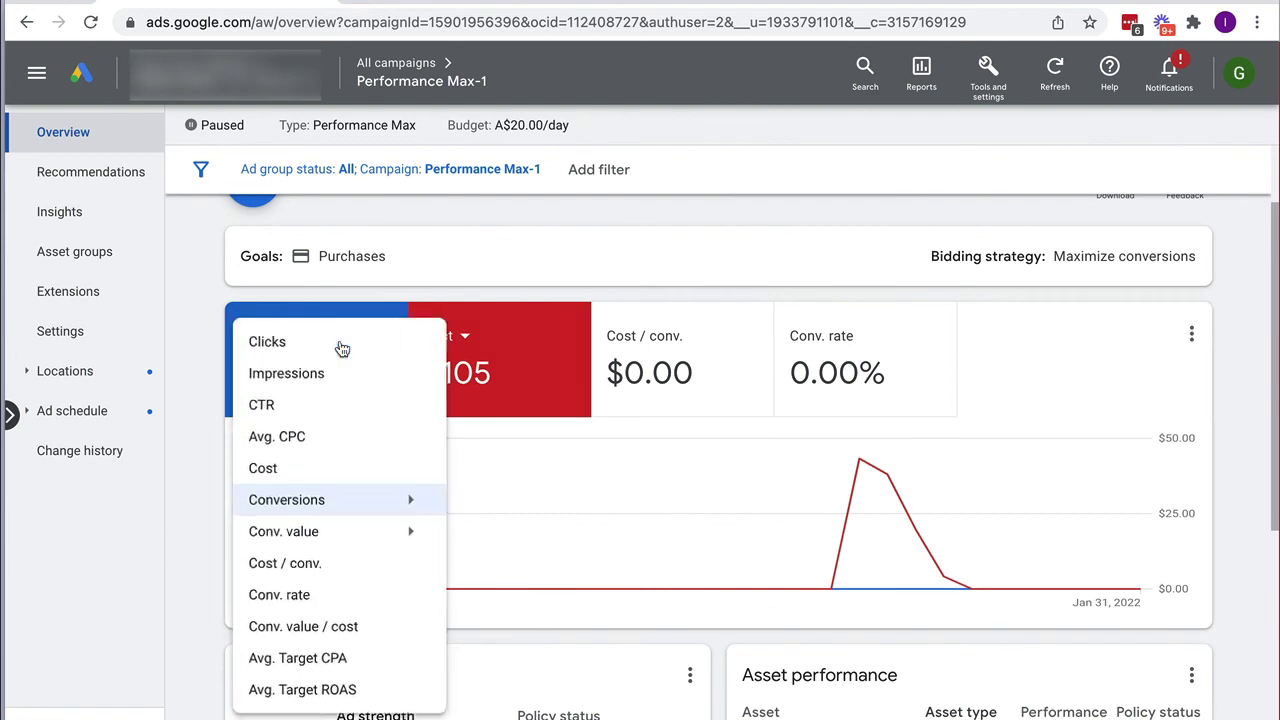
pyautogui.click(298, 345)
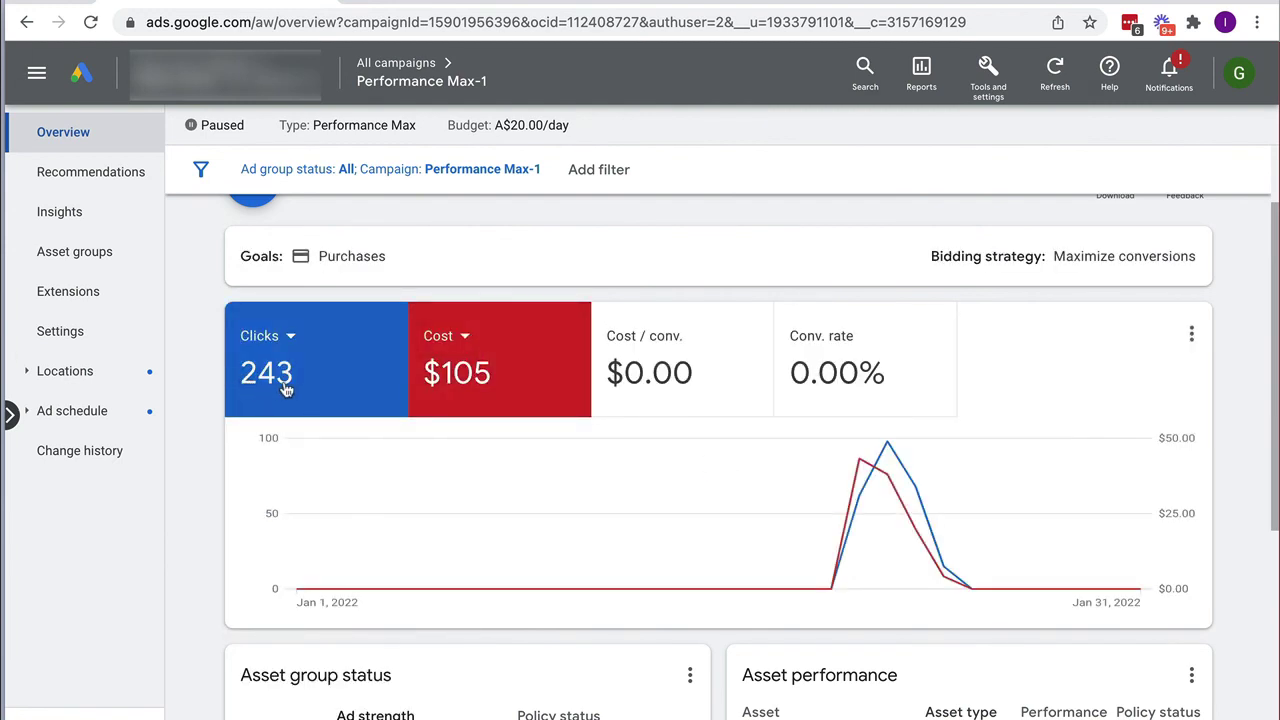
pyautogui.click(460, 340)
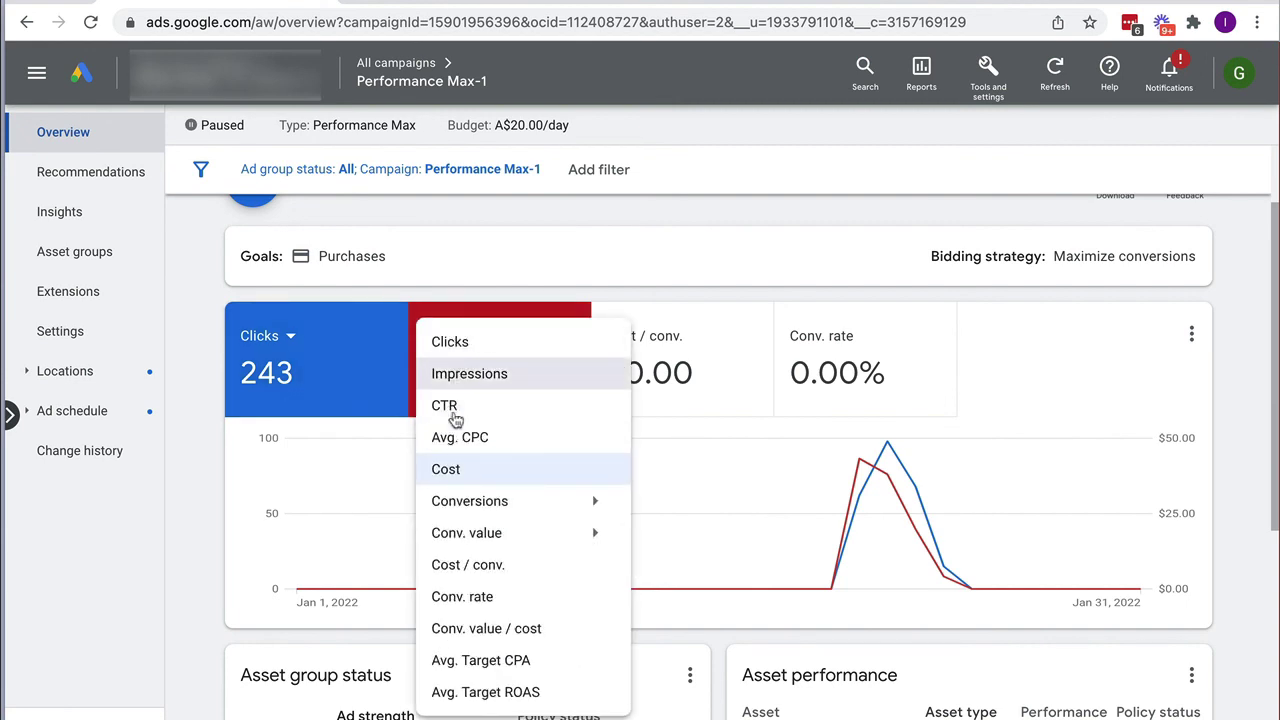
pyautogui.moveTo(574, 503)
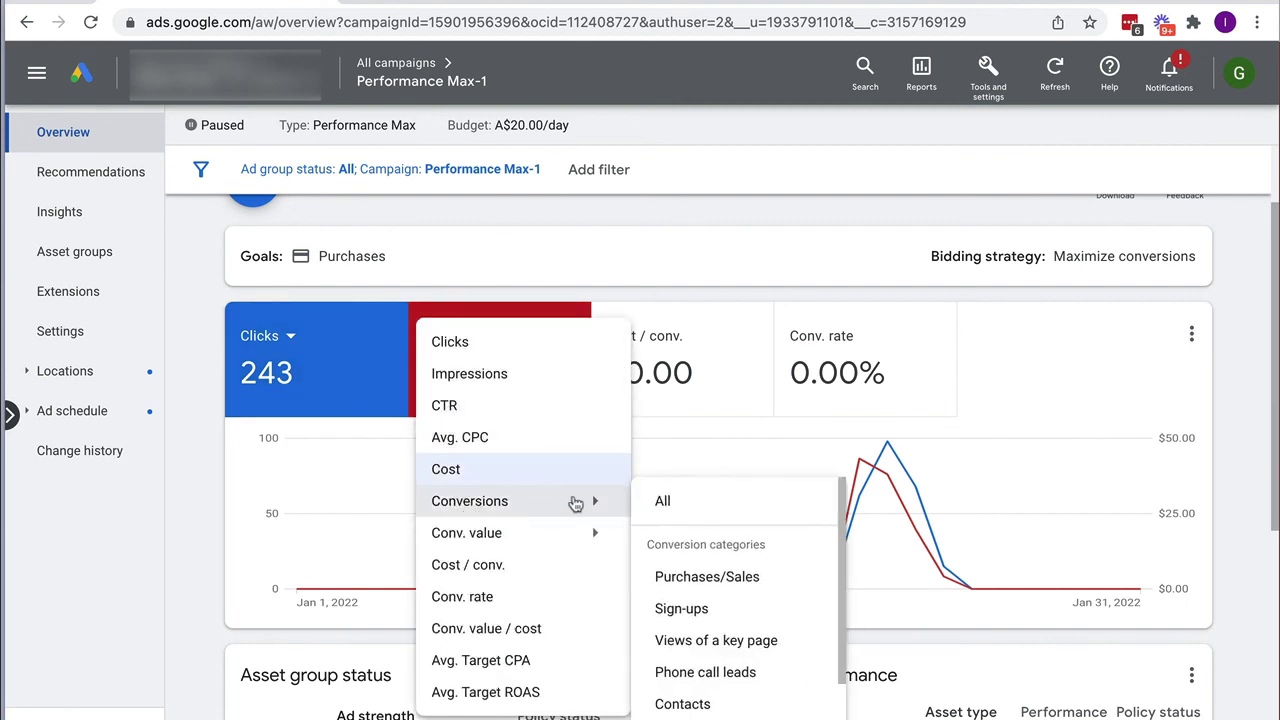
pyautogui.click(677, 500)
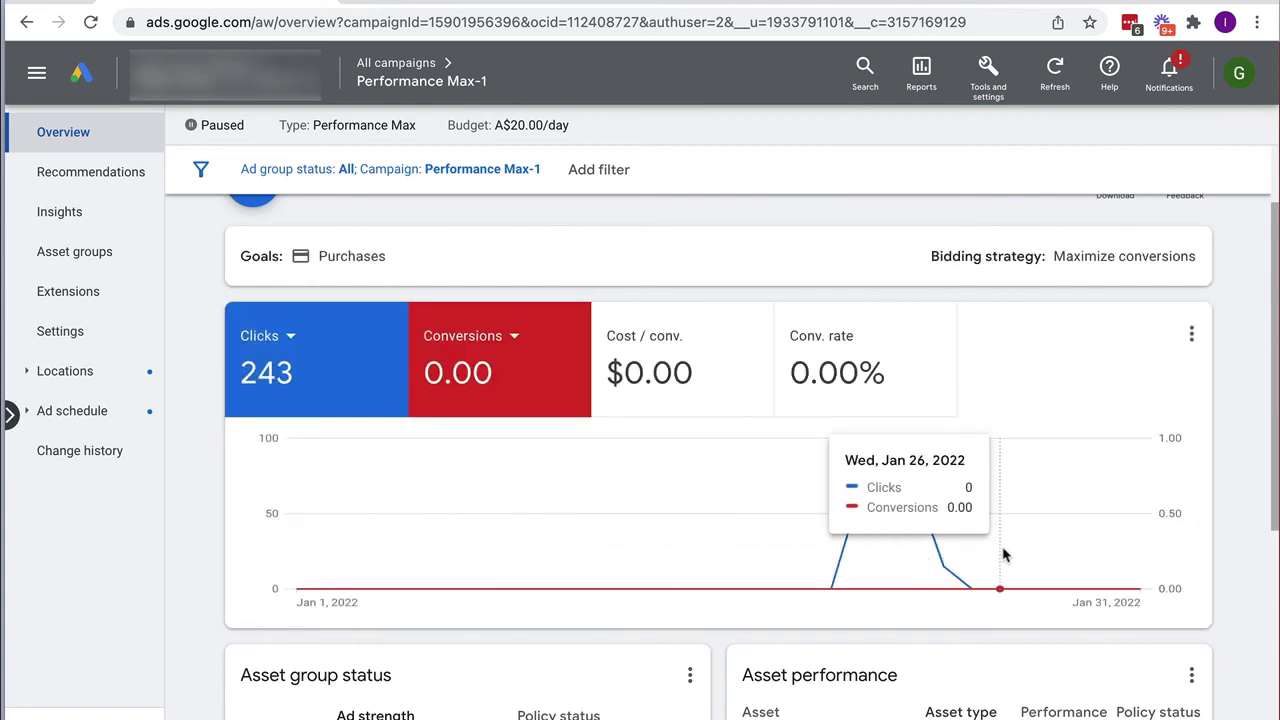
pyautogui.scroll(-2, 409, 324)
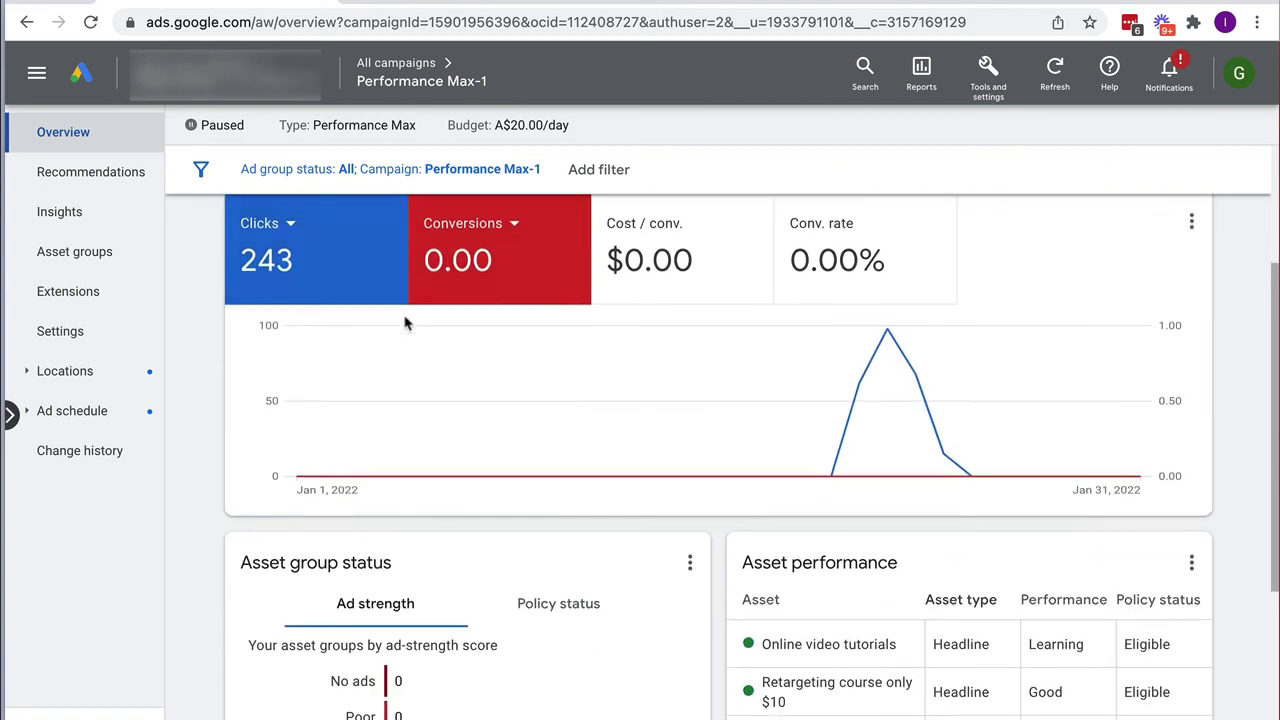
pyautogui.scroll(-3, 405, 323)
pyautogui.scroll(5, 405, 323)
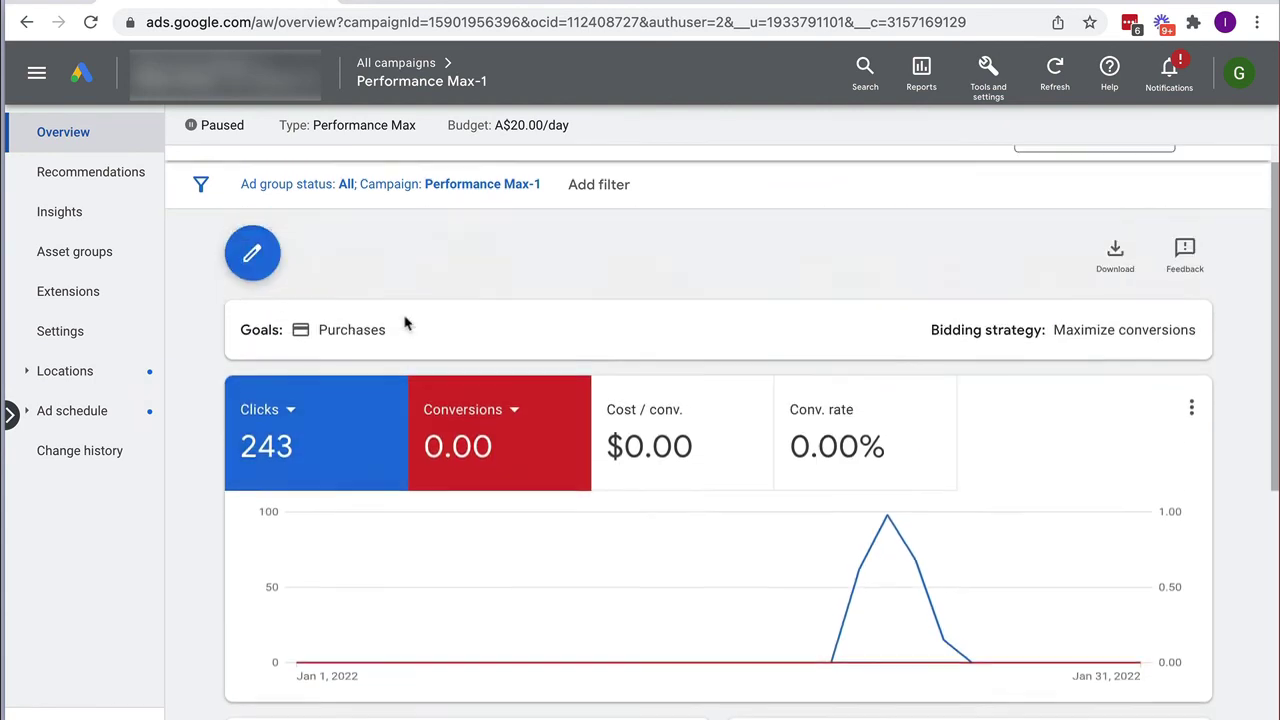